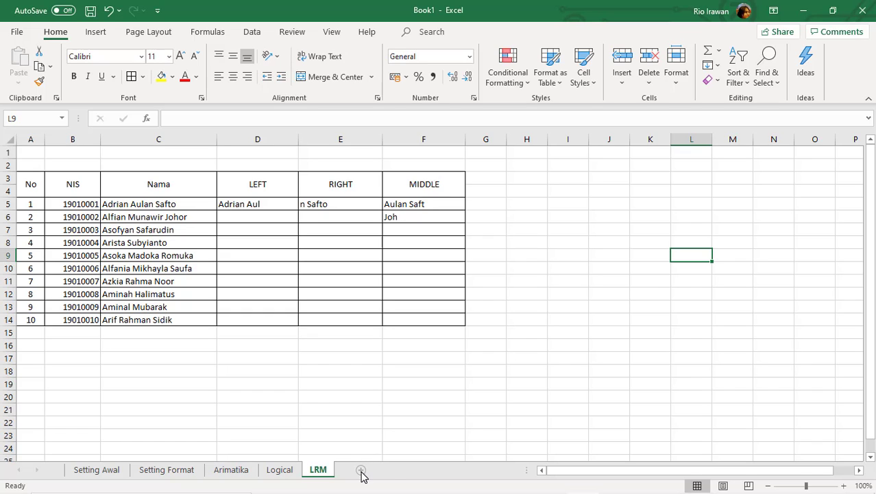
Step: Add a new worksheet after the LRM sheet and name it VLOOKUP
left_click(362, 472)
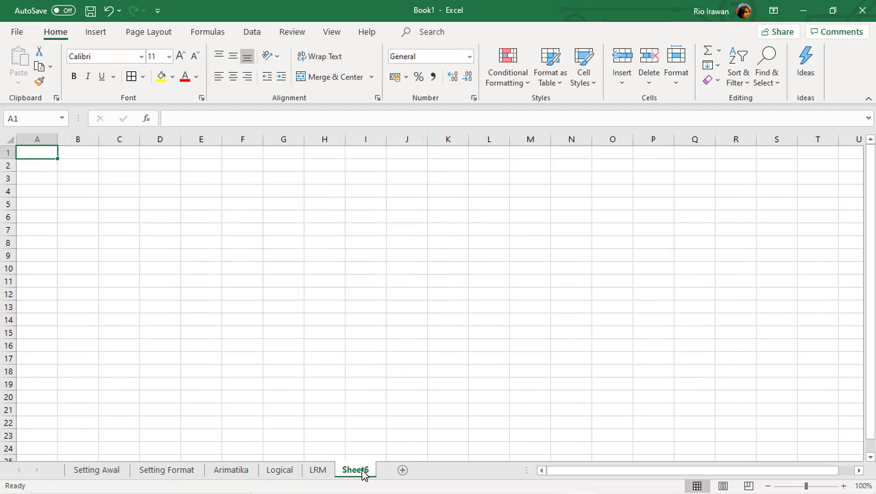
double_click(357, 471)
type("v")
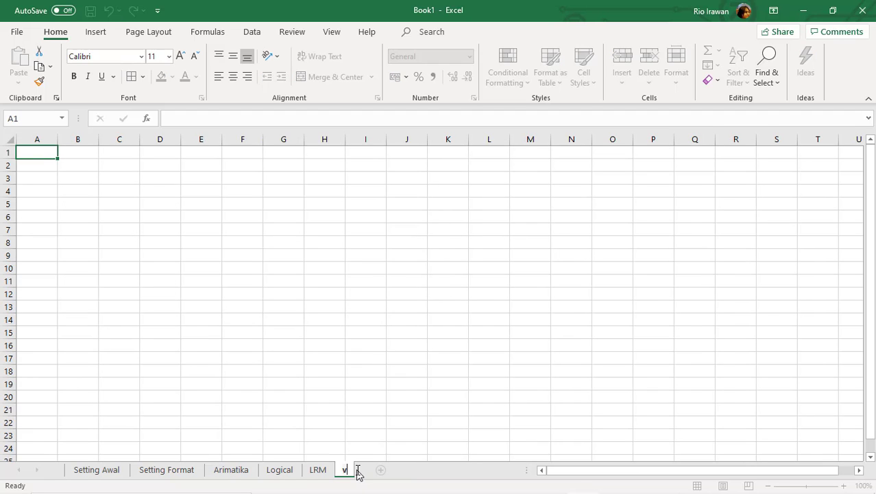
key("BackSpace")
type("VLOOKU")
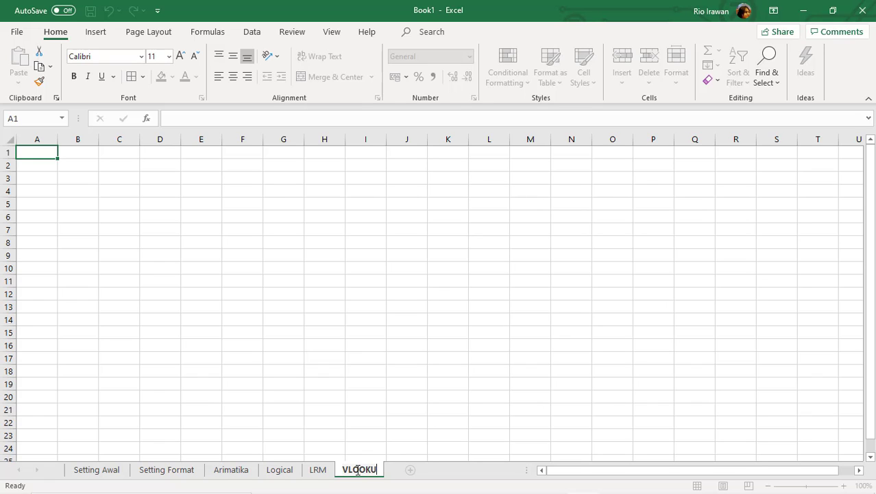
type("P")
left_click(377, 385)
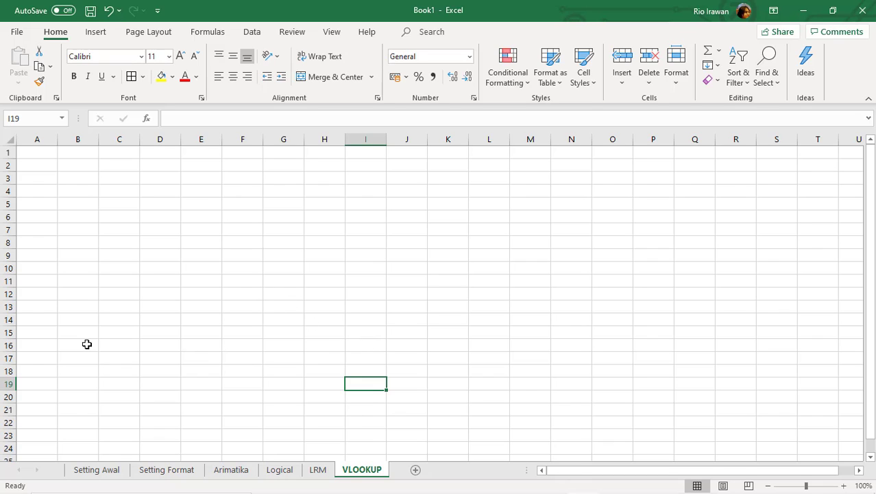
Step: Enter the column header No in cell A4 of the VLOOKUP sheet
left_click(49, 216)
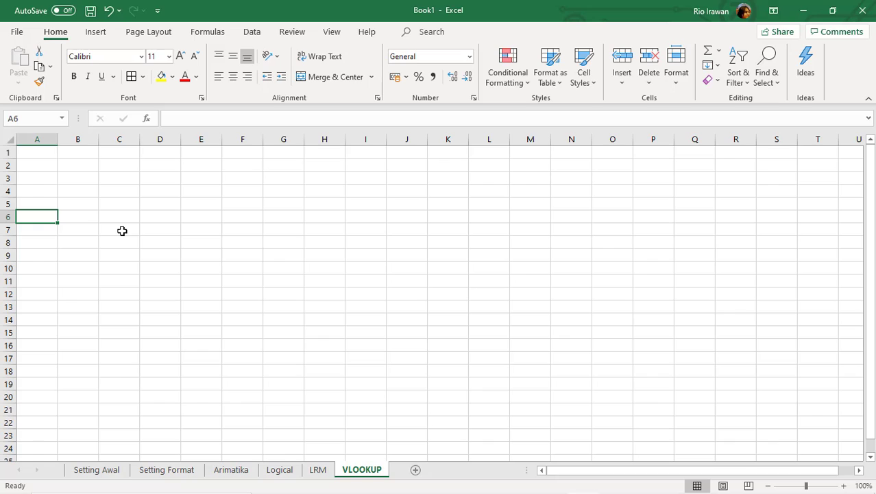
left_click(47, 192)
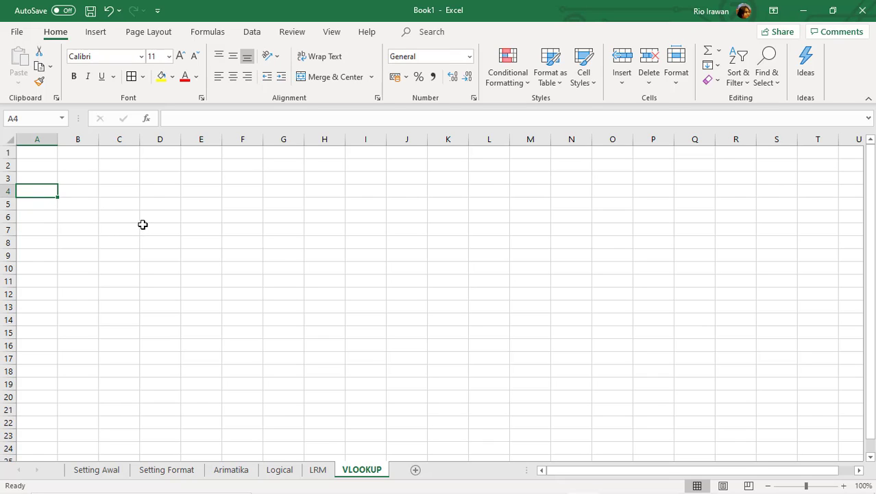
type("nO")
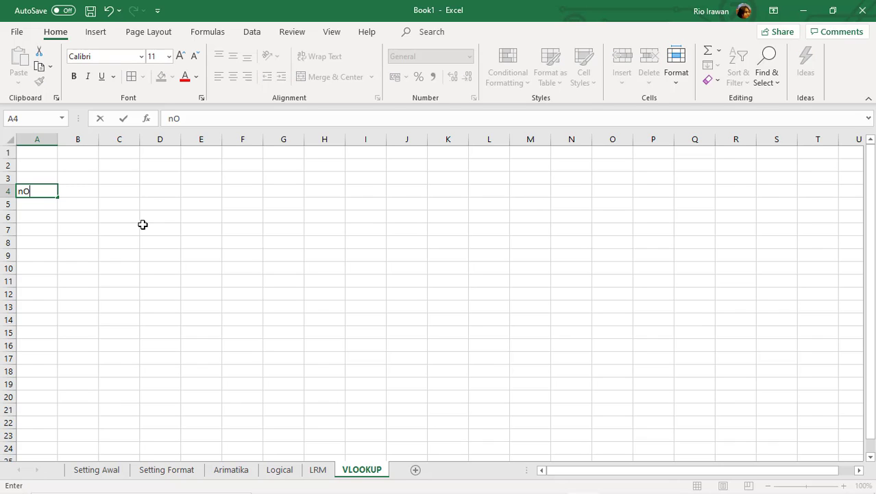
key("BackSpace")
key("BackSpace")
key("Caps_Lock")
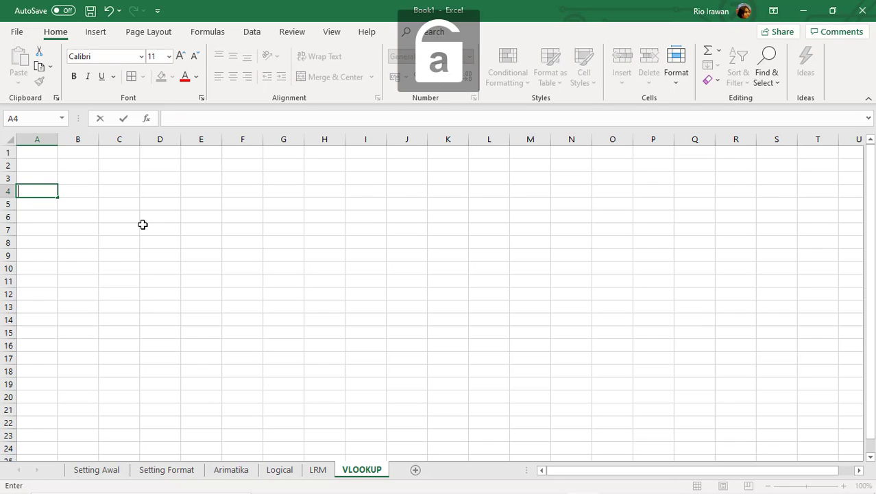
type("No")
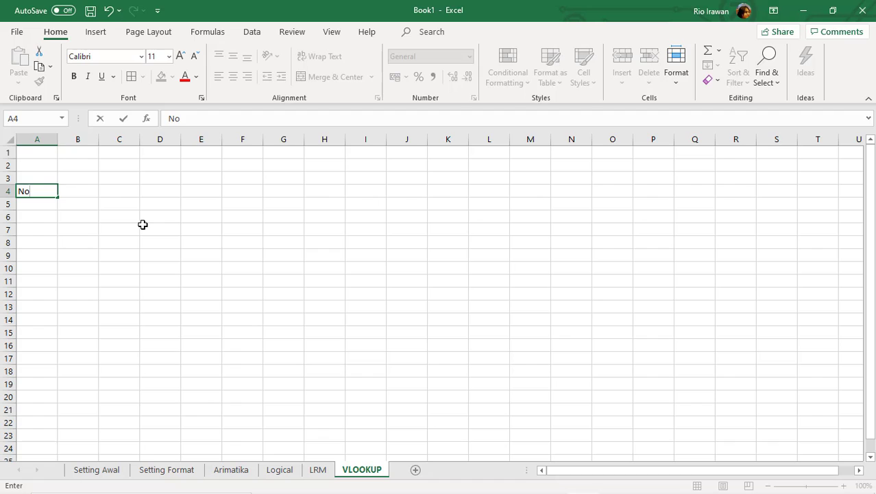
key("Tab")
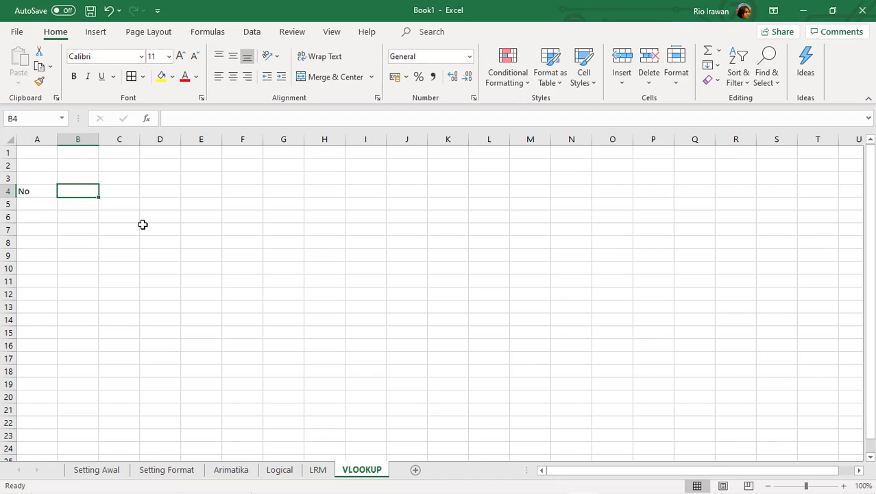
Step: Enter the headers Nama in B4 and Nomor Booking in C4, and widen column C to fit its header
type("Nam")
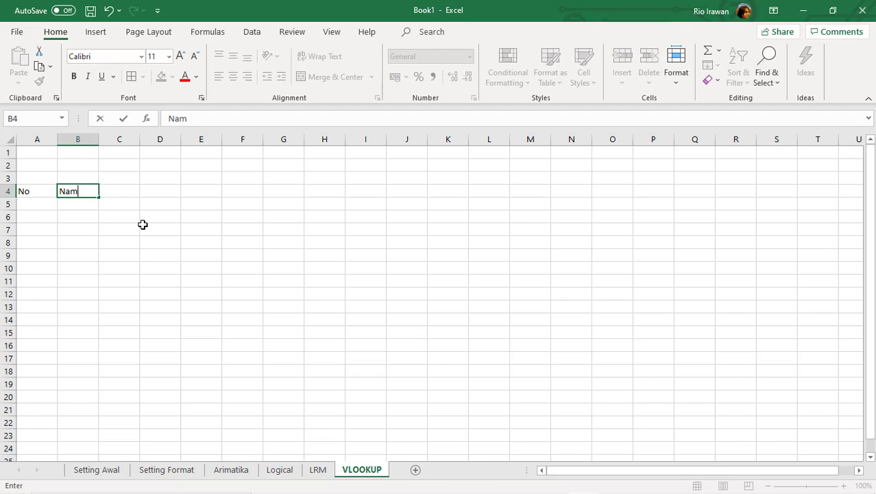
type("a")
key("Tab")
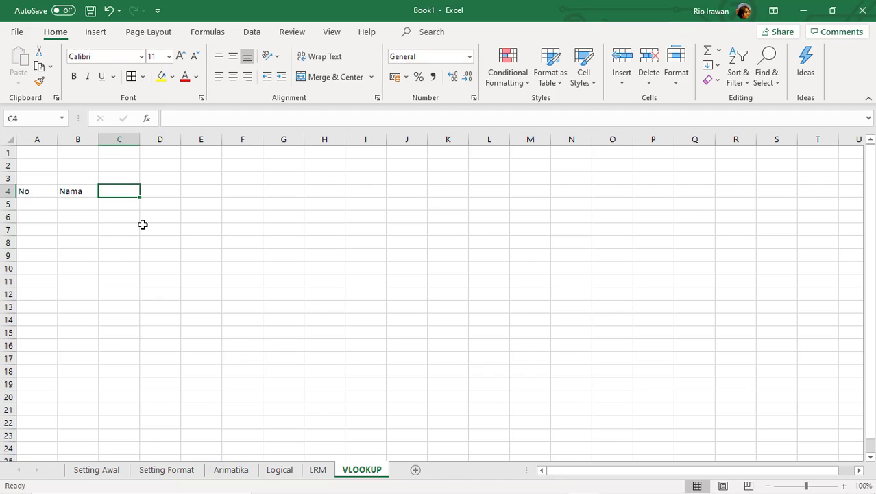
type("Nomor")
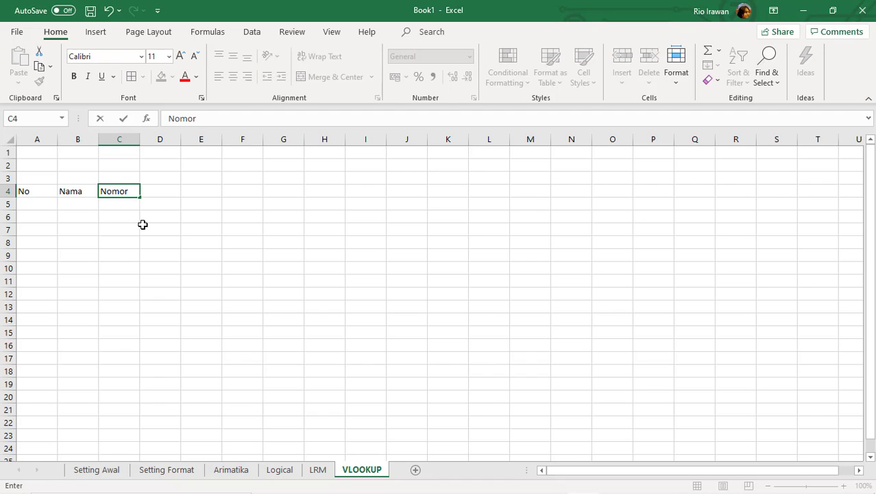
type(" Booking")
key("Return")
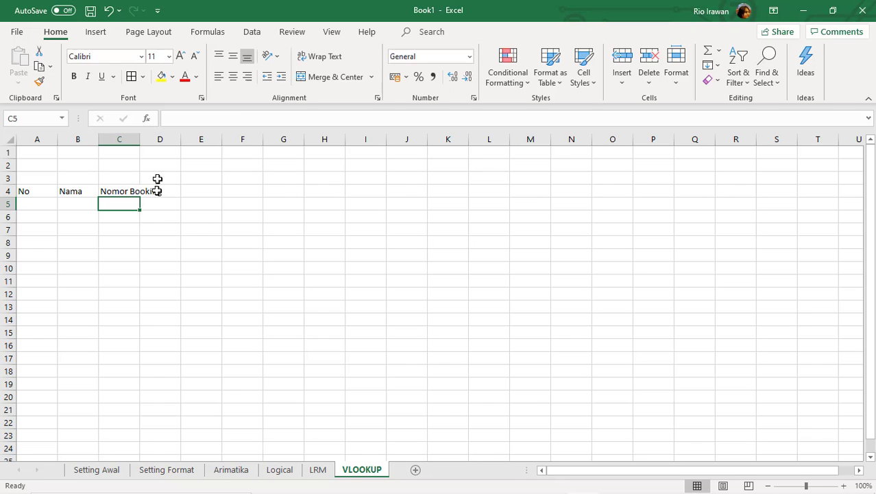
left_click_drag(141, 140, 170, 141)
left_click(178, 190)
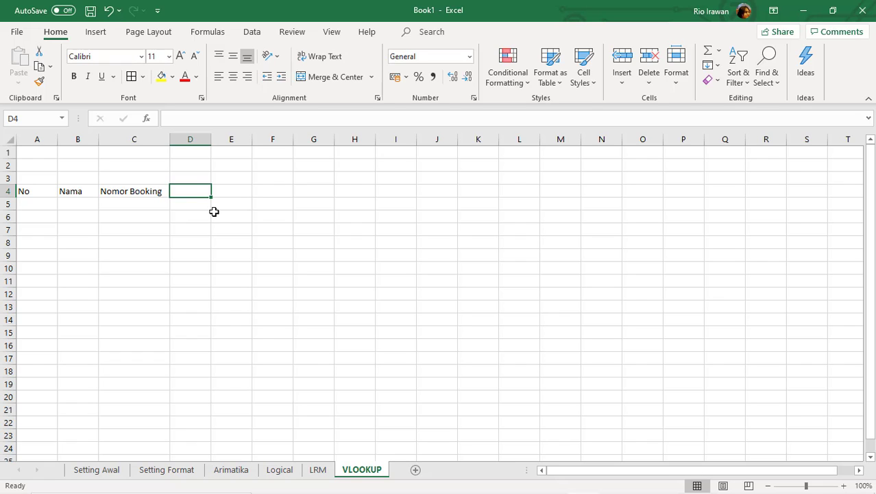
type("Tujuan")
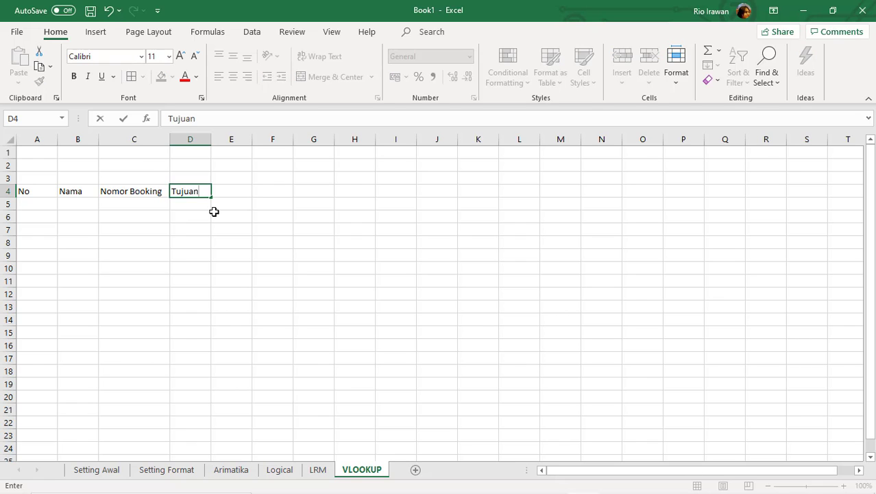
key("BackSpace")
key("BackSpace")
key("BackSpace")
key("BackSpace")
key("BackSpace")
key("BackSpace")
type("Sala")
key("BackSpace")
key("BackSpace")
key("BackSpace")
key("Caps_Lock")
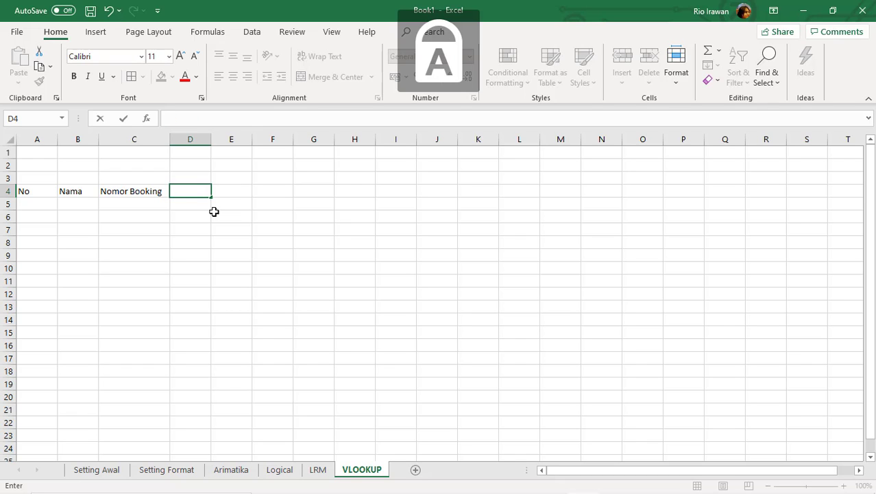
key("Caps_Lock")
Step: Enter the headers Asal in D4 and Tujuan in E4
type("As")
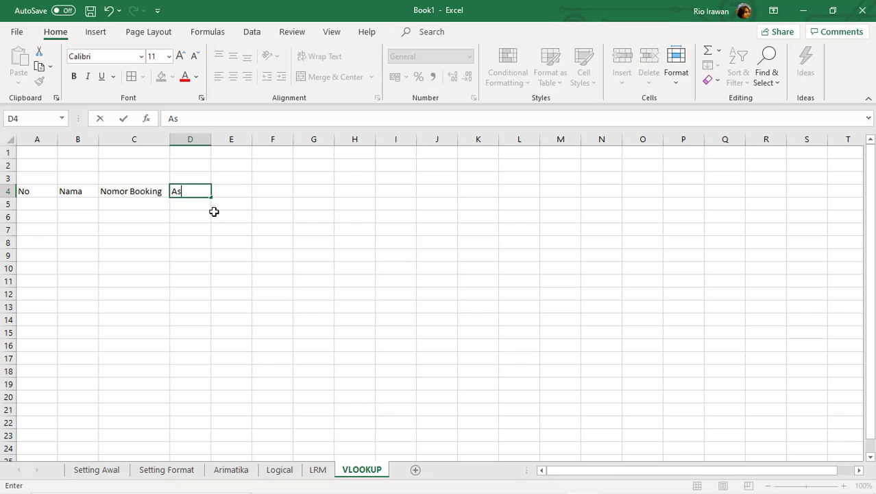
type("al")
key("Tab")
type("Tujua")
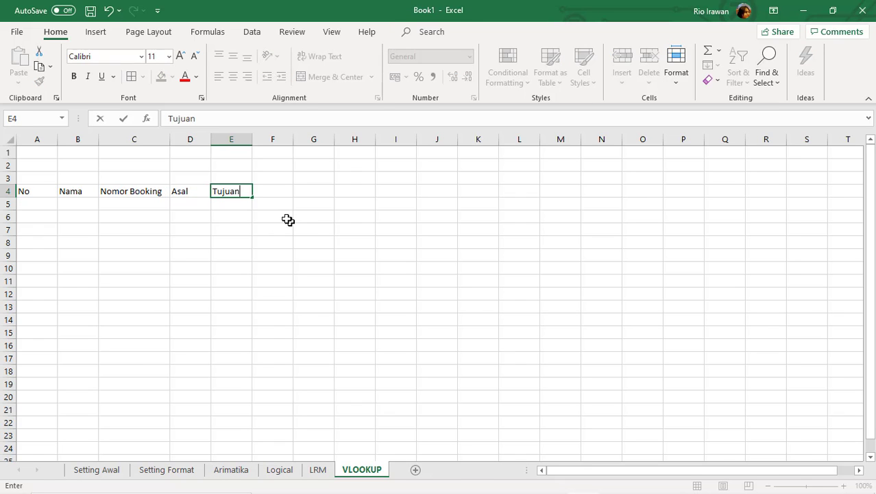
left_click(273, 205)
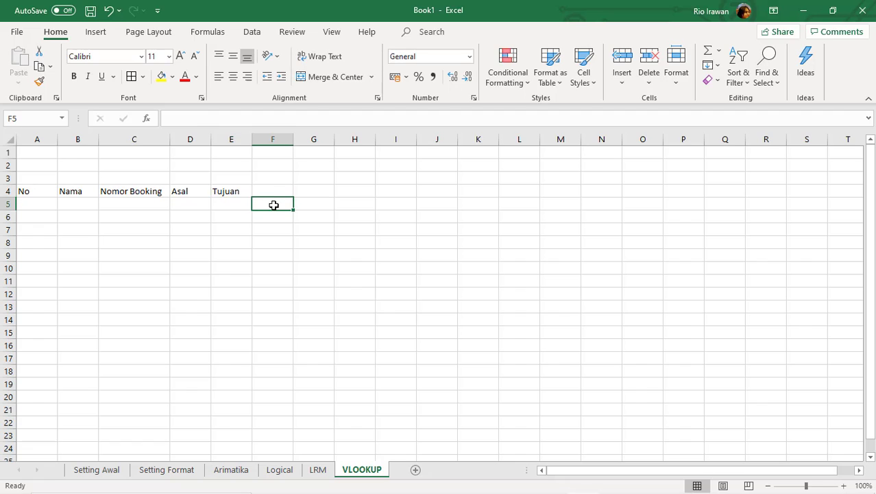
Step: Number the table rows 1 to 5 in cells A5:A9 by entering 1 and 2 and extending the series
left_click(31, 191)
left_click(43, 205)
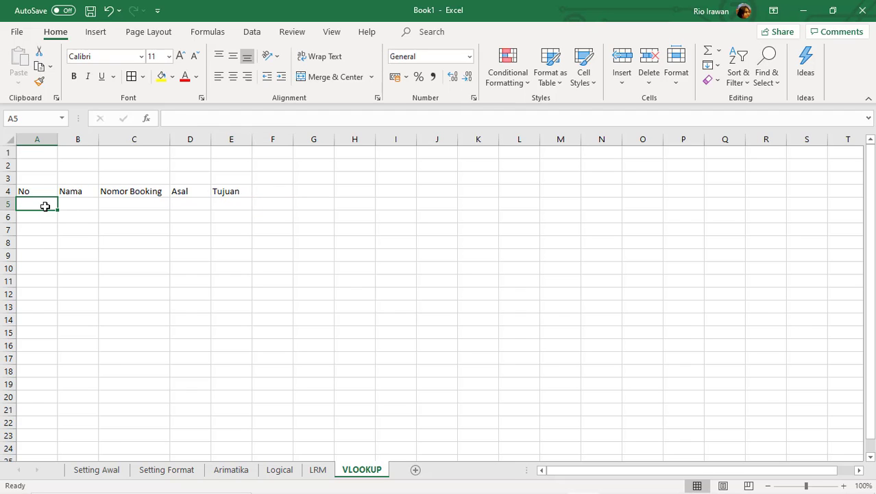
type("1")
key("Return")
type("2")
key("Return")
key("Up")
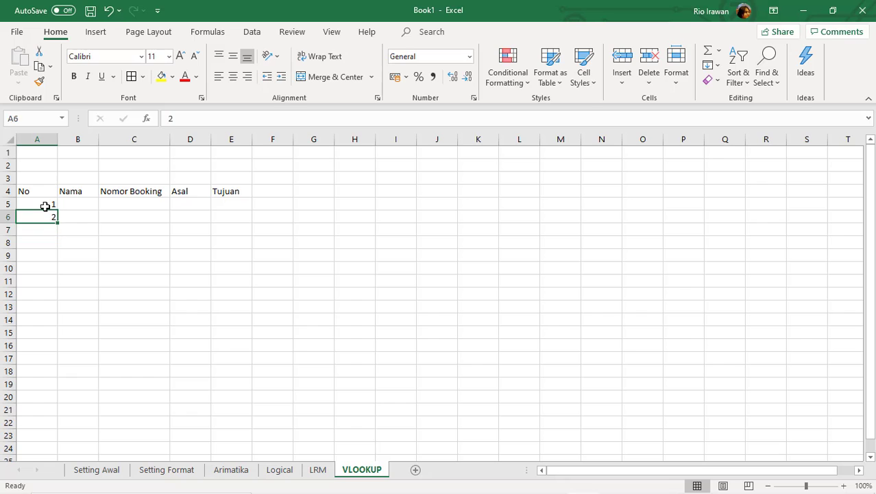
left_click_drag(44, 206, 60, 238)
left_click_drag(50, 205, 52, 253)
Step: Format the table A4:E9 with all borders and horizontally and vertically centred text, and narrow column A while widening column B
left_click_drag(39, 190, 245, 249)
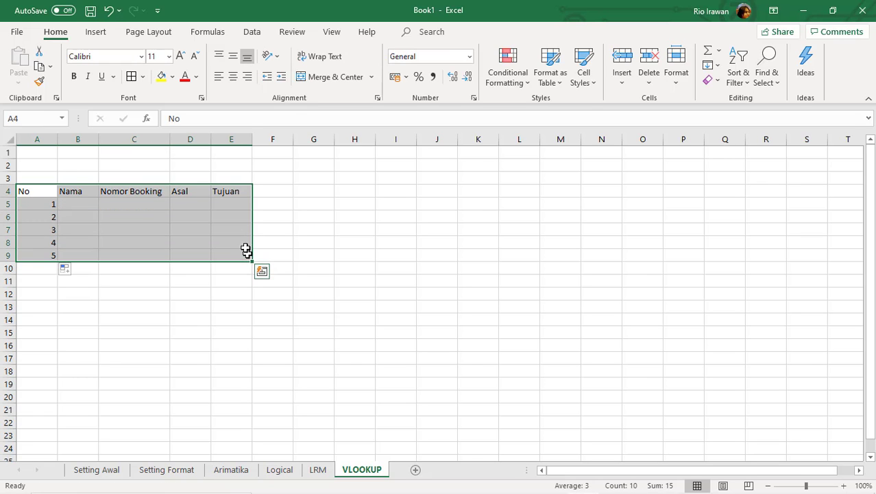
left_click(131, 77)
left_click(234, 56)
left_click(233, 77)
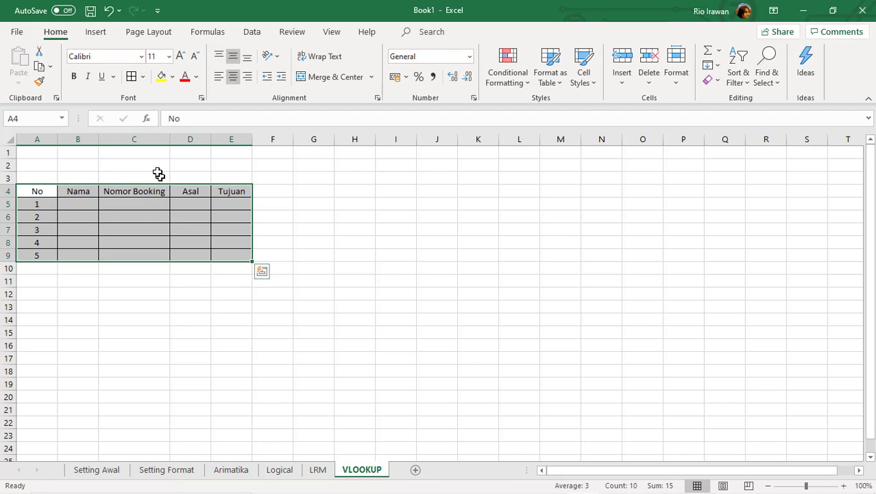
left_click(79, 216)
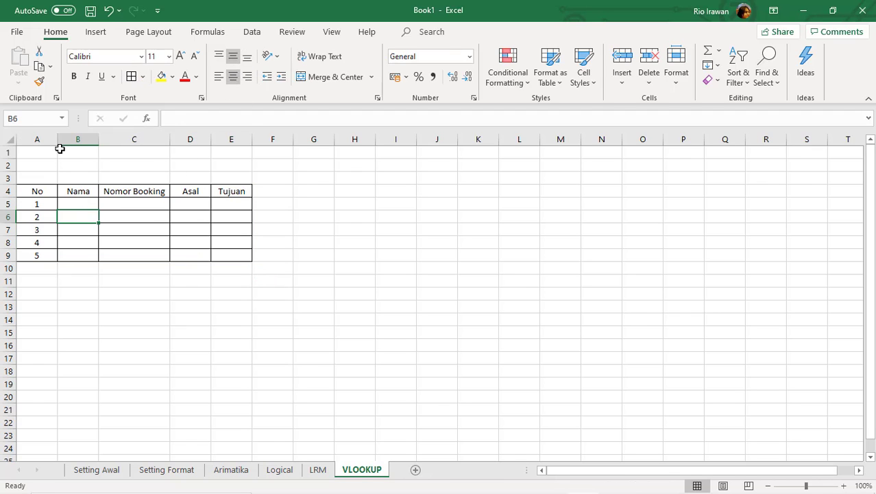
left_click_drag(57, 139, 133, 137)
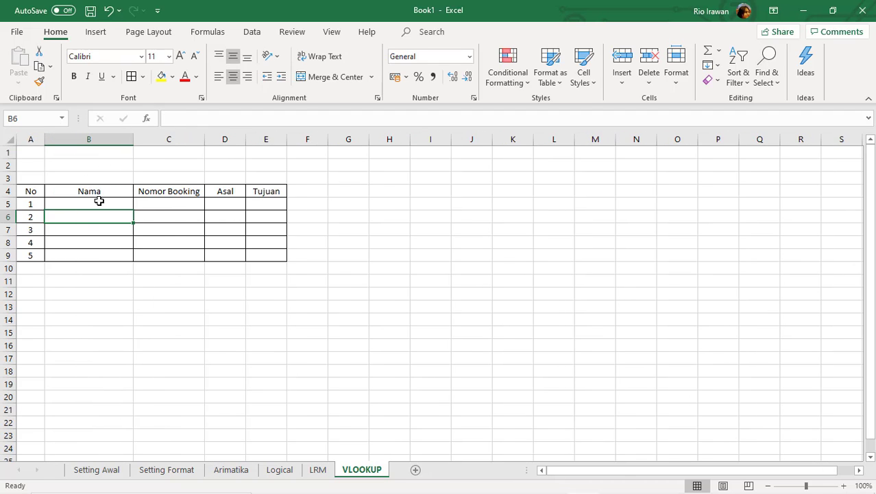
Step: Enter the first person's full name in cell B5 under Nama
left_click(100, 202)
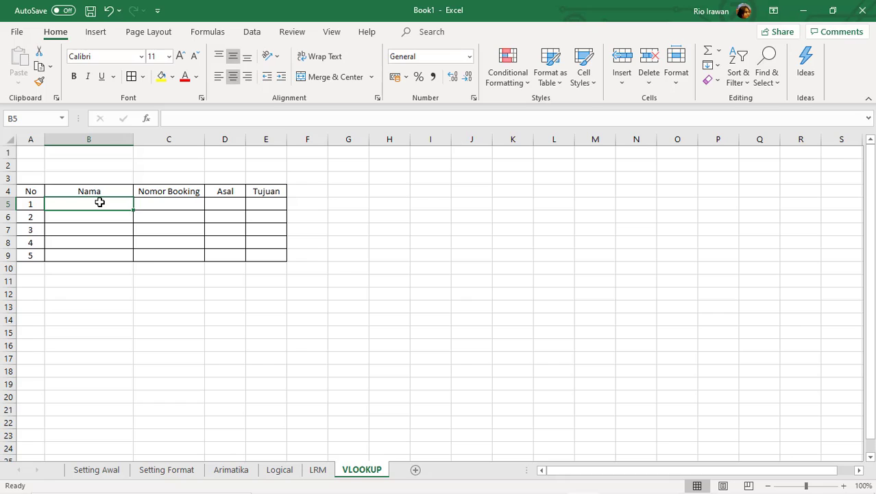
type("Sebasta")
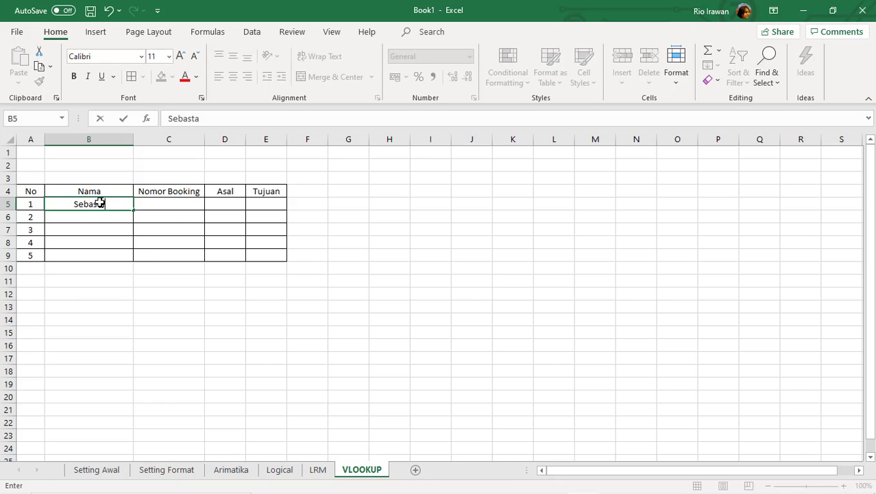
type("ian COat")
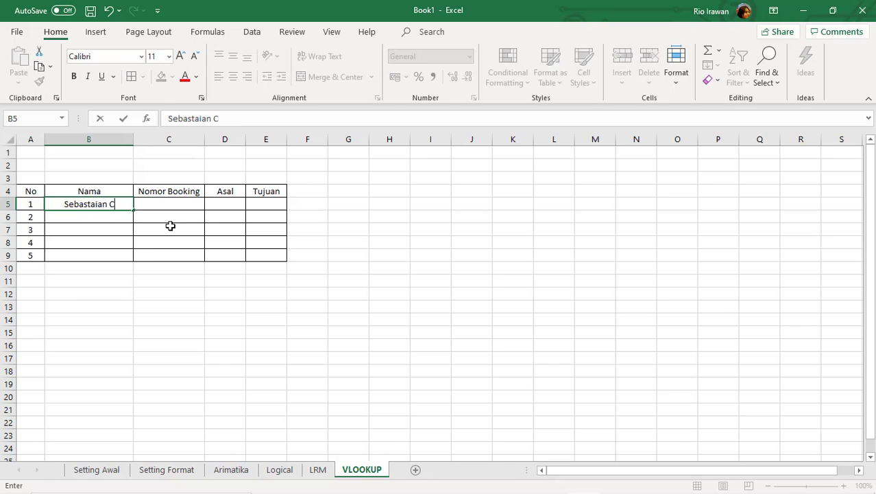
key("BackSpace")
key("BackSpace")
key("BackSpace")
type("oates")
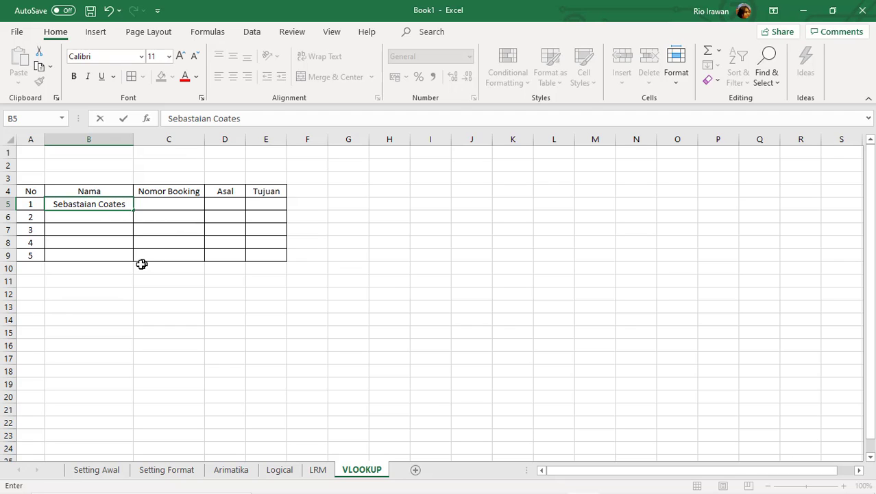
left_click(112, 229)
Step: Left-align the name cells B5:B9
left_click(113, 204)
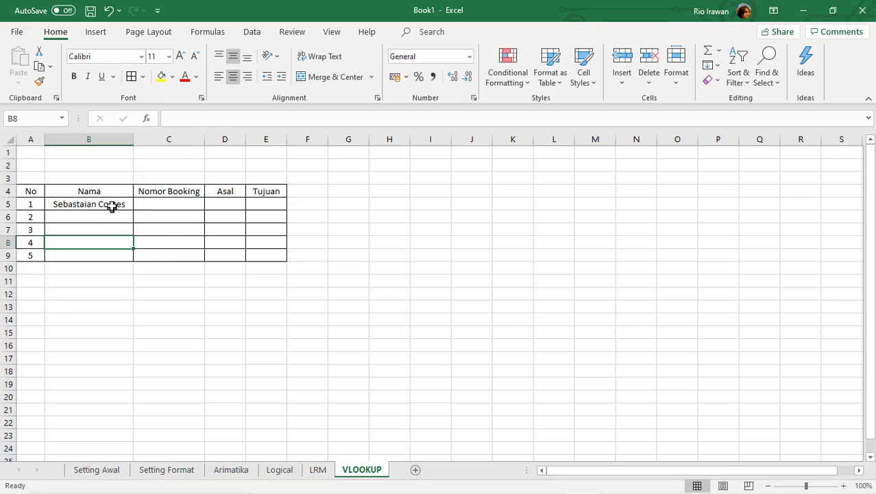
left_click_drag(111, 214, 106, 253)
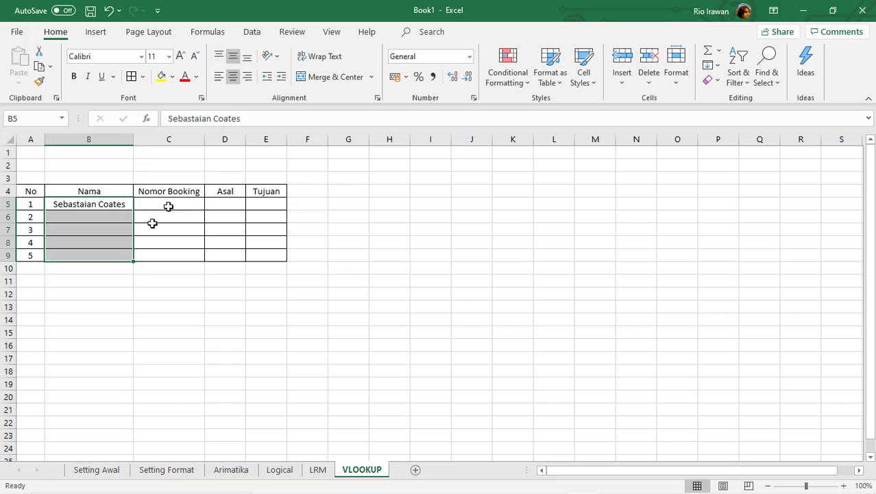
left_click(217, 79)
Step: Enter the second person's full name in cell B6 under Nama
left_click(84, 219)
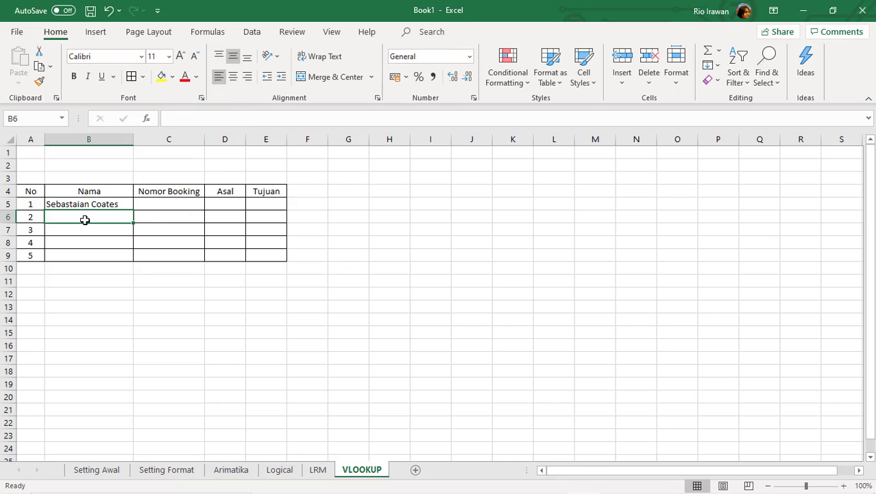
left_click(86, 229)
left_click(89, 217)
type("Alfre")
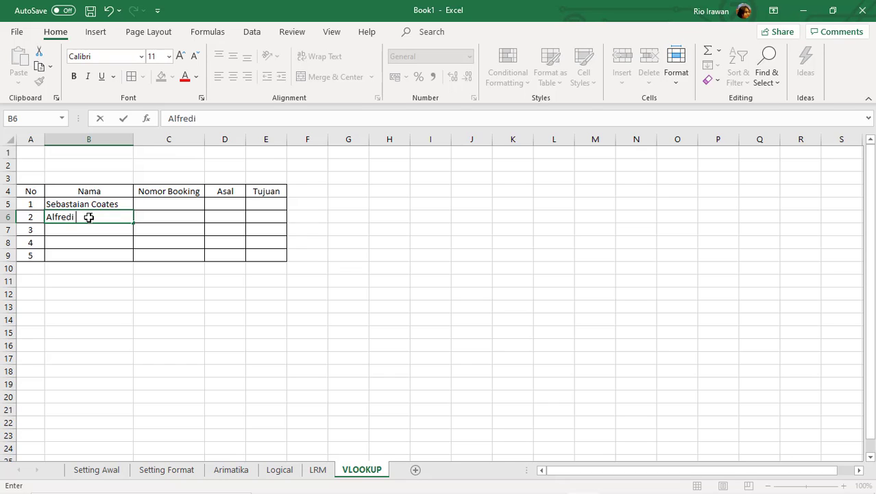
type("do Santani")
key("Return")
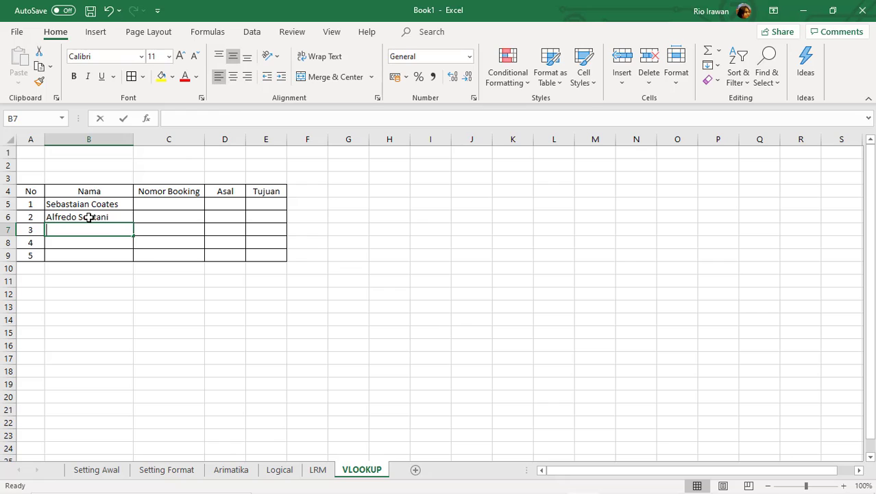
Step: Enter the third person's full name in cell B7 under Nama
type("Achmad")
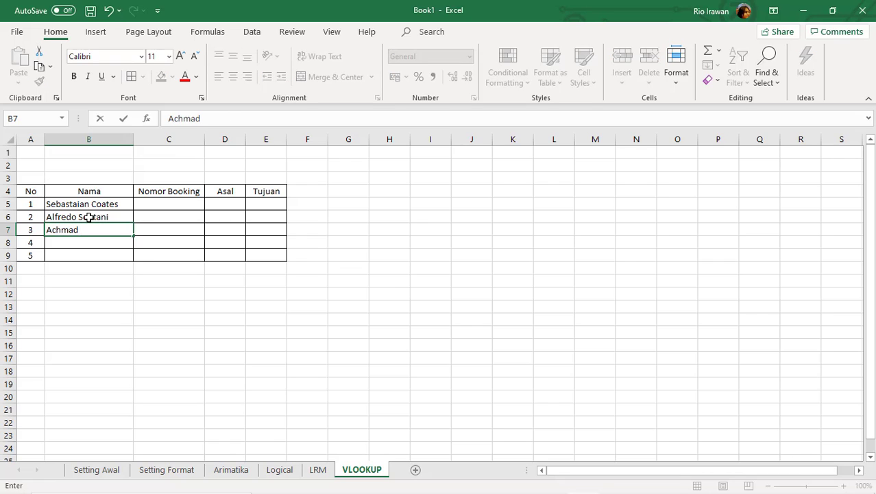
type(" Salam")
key("Return")
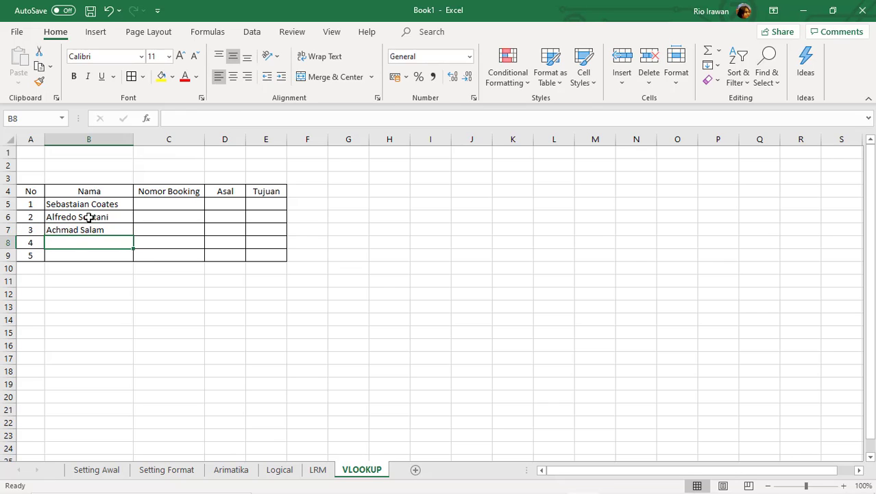
Step: Enter the fourth person's full name in cell B8 under Nama
type("S")
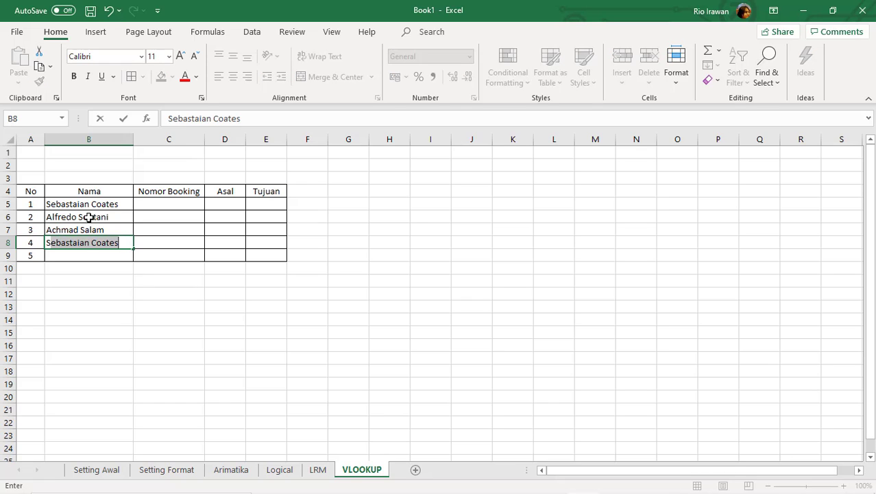
key("BackSpace")
key("BackSpace")
type("Ran")
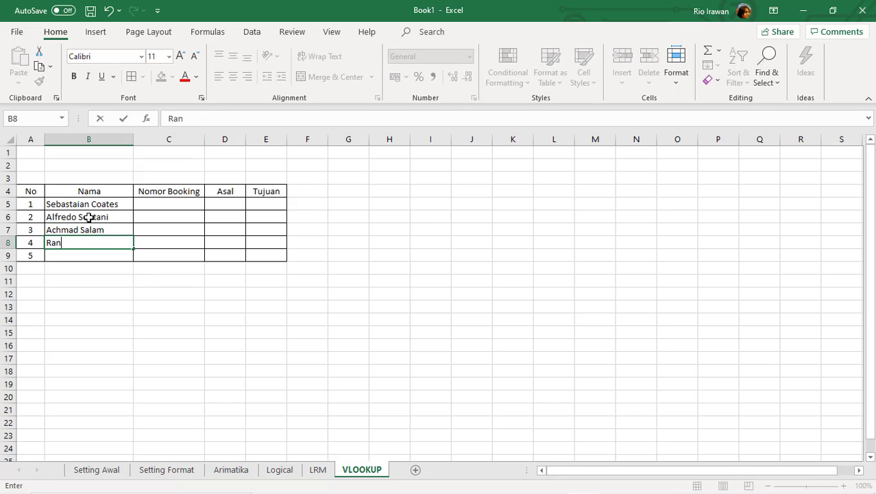
type("di Bagus")
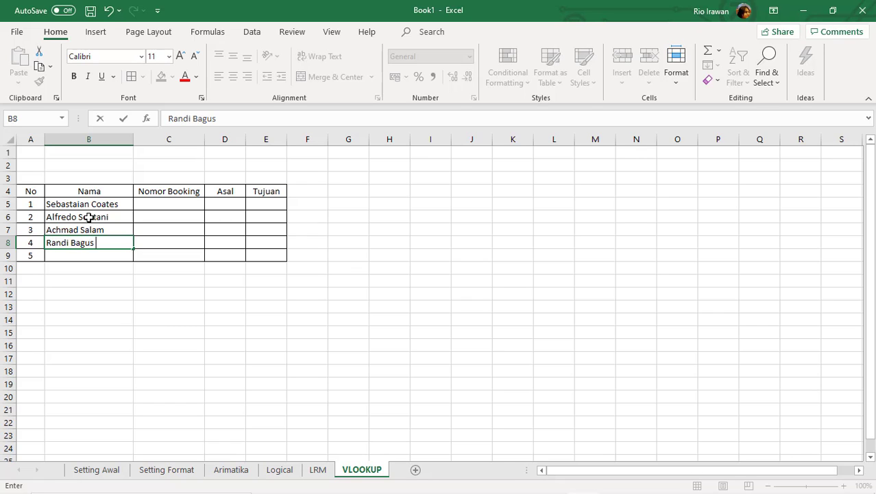
type(" Sentosa")
key("Return")
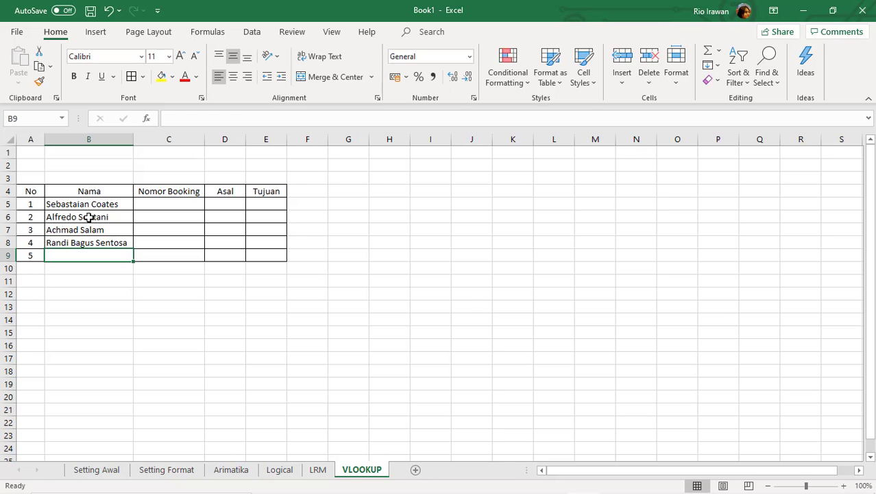
Step: Enter the fifth person's full name in cell B9 under Nama
type("Takumi Y")
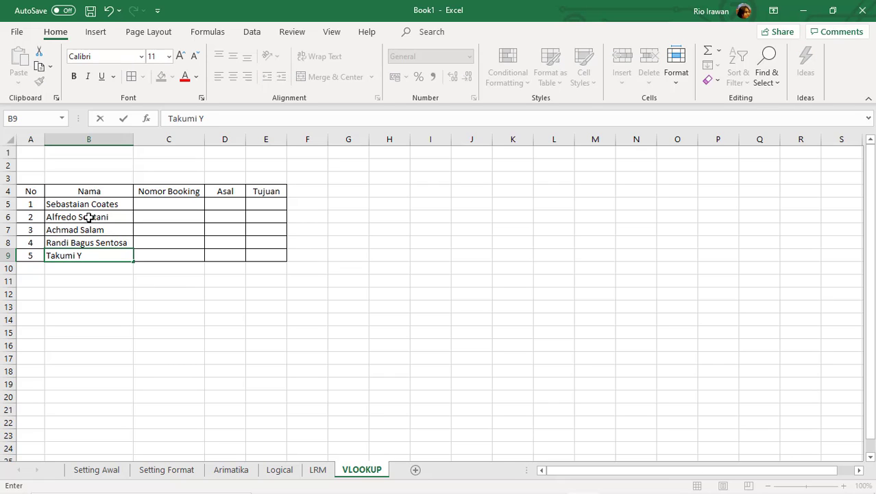
type("amo")
key("Return")
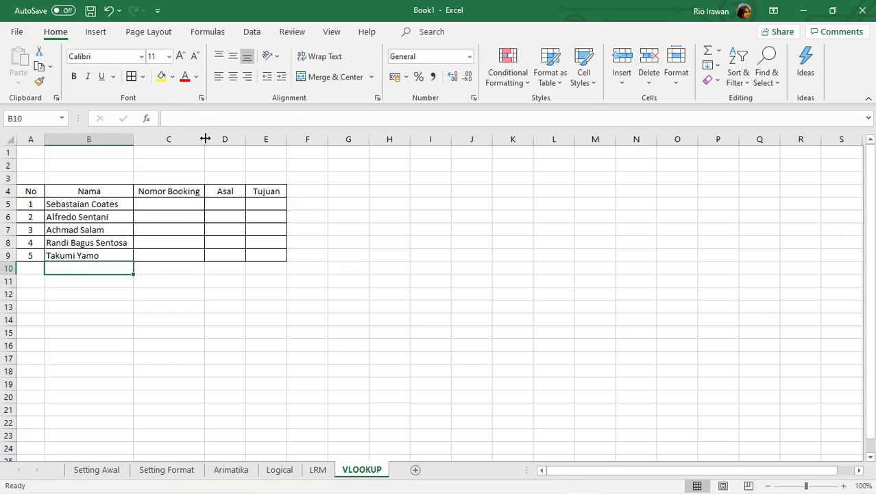
Step: Widen the Asal and Tujuan columns, D and E, of the booking table
left_click_drag(205, 138, 327, 141)
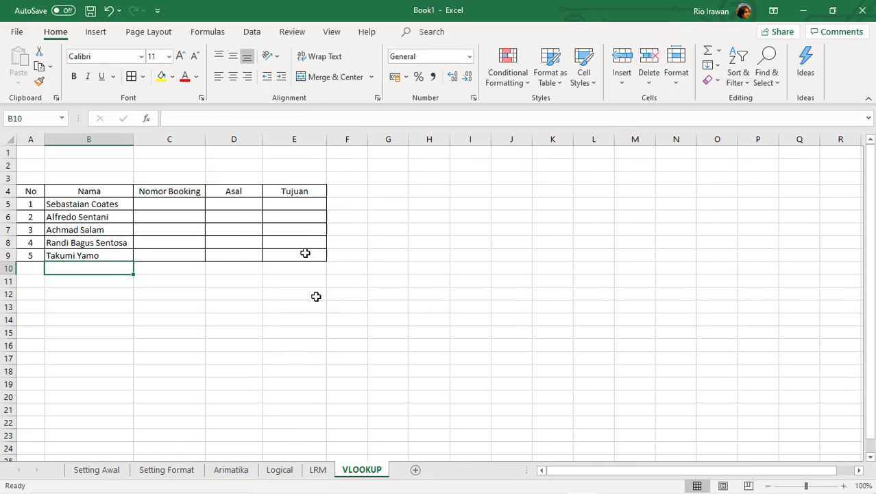
left_click(196, 294)
left_click(251, 297)
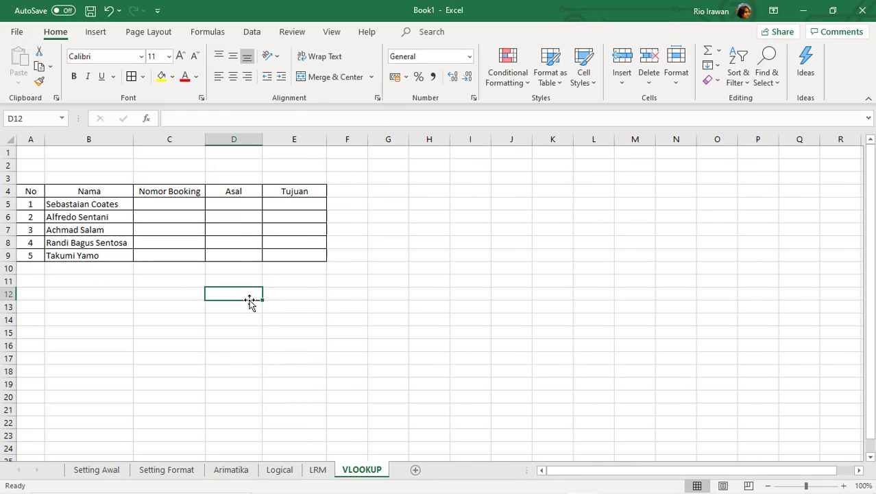
left_click(184, 320)
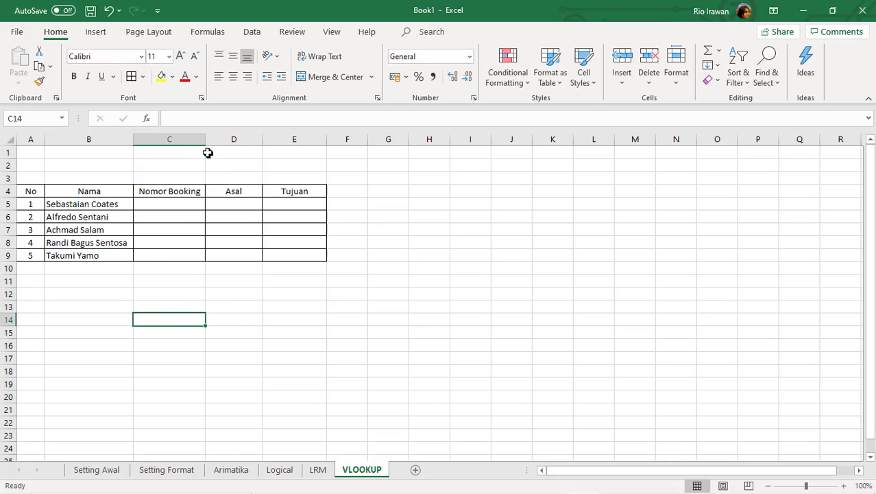
Step: Narrow column C and wrap the text of the Nomor Booking header in C4 onto two lines
left_click_drag(207, 142, 196, 141)
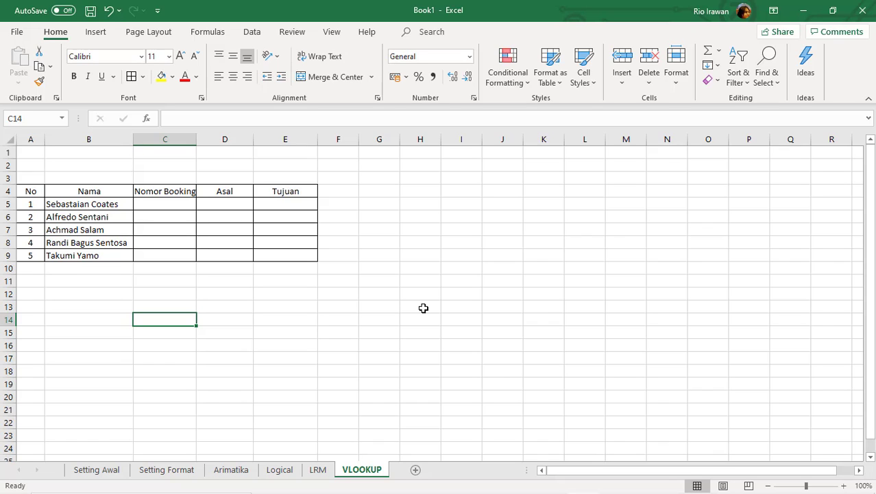
left_click(152, 190)
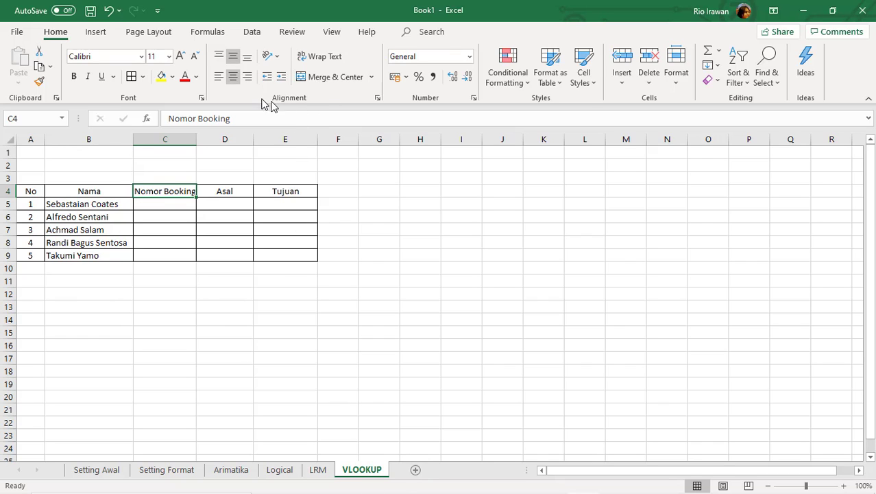
left_click(317, 56)
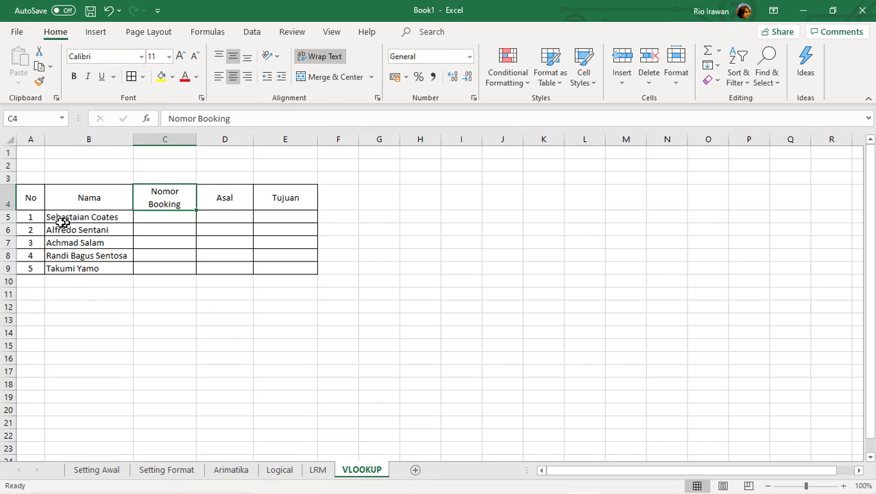
left_click(153, 219)
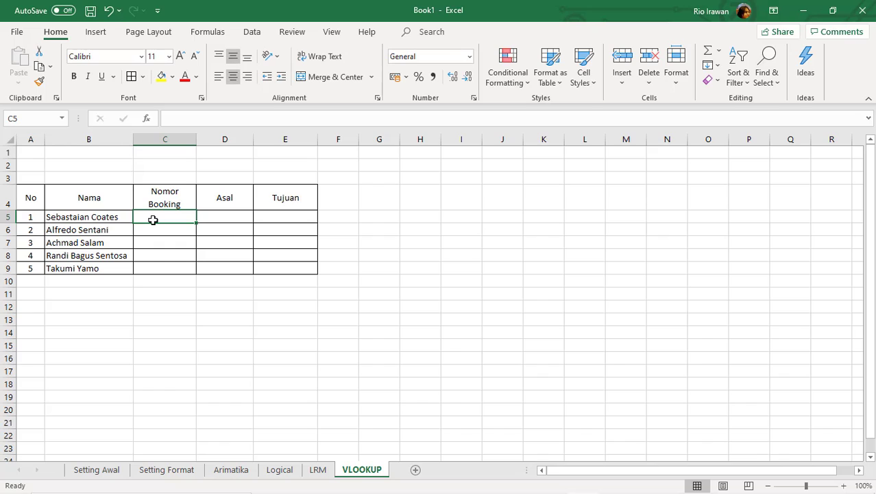
left_click(168, 303)
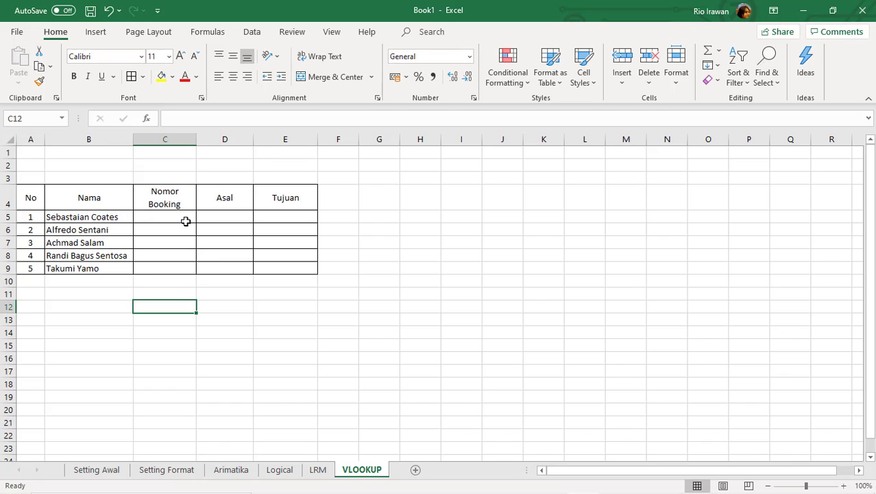
left_click(182, 221)
left_click(178, 234)
left_click(151, 308)
left_click(164, 221)
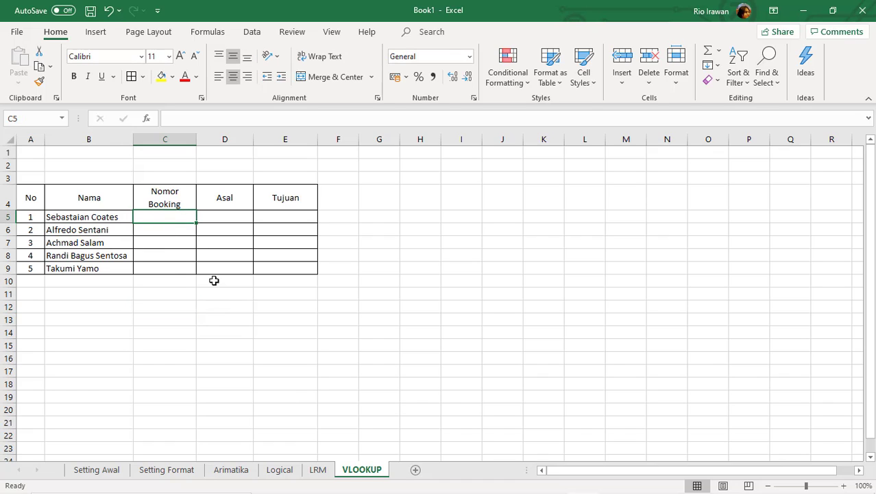
Step: Enter the heading Code Booking in cell B14 below the booking table
left_click(67, 307)
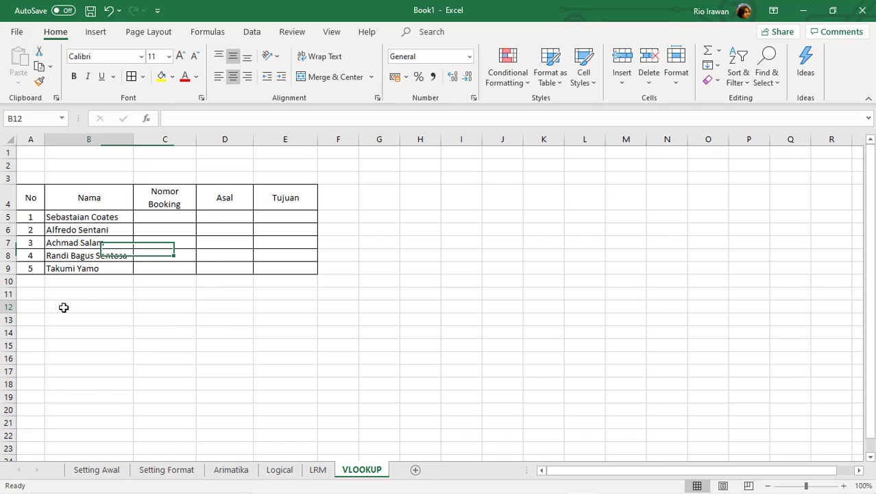
left_click(72, 334)
type("C")
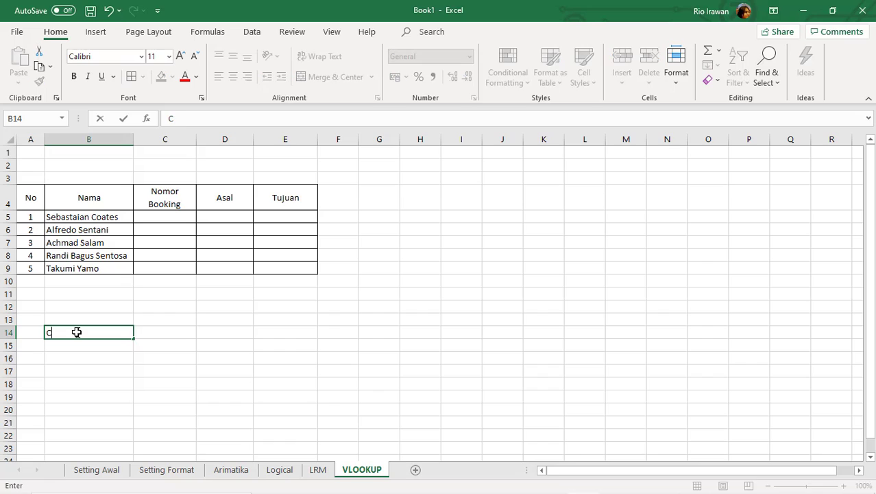
type("ode Booking")
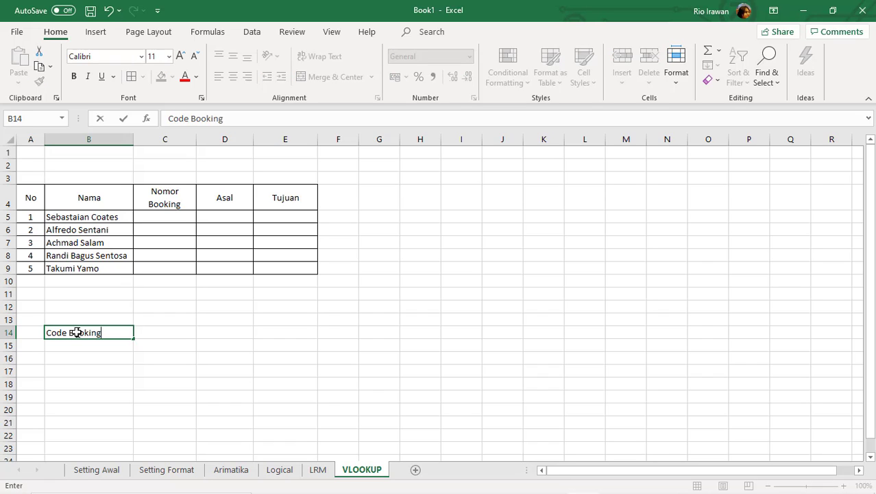
key("Return")
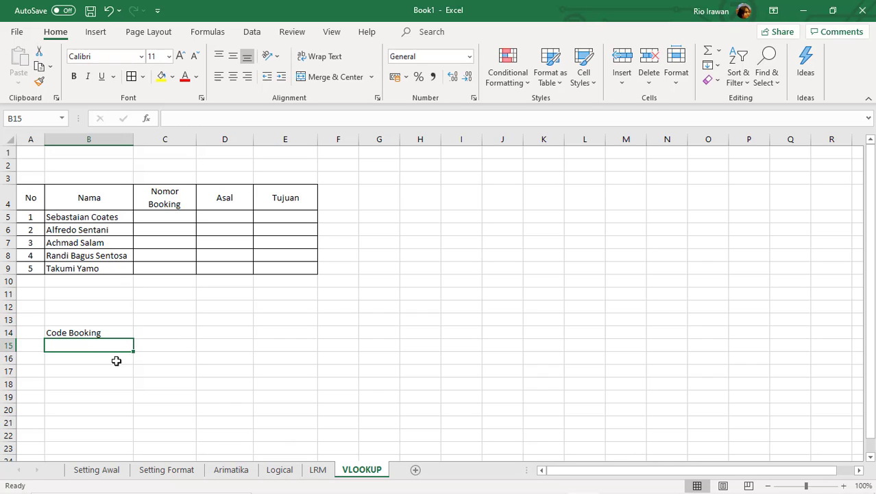
Step: Add the first lookup entry under Code Booking, with CGK in B15 and Jakarta in C15
left_click(167, 229)
left_click(166, 216)
left_click(119, 345)
type("Code Booking")
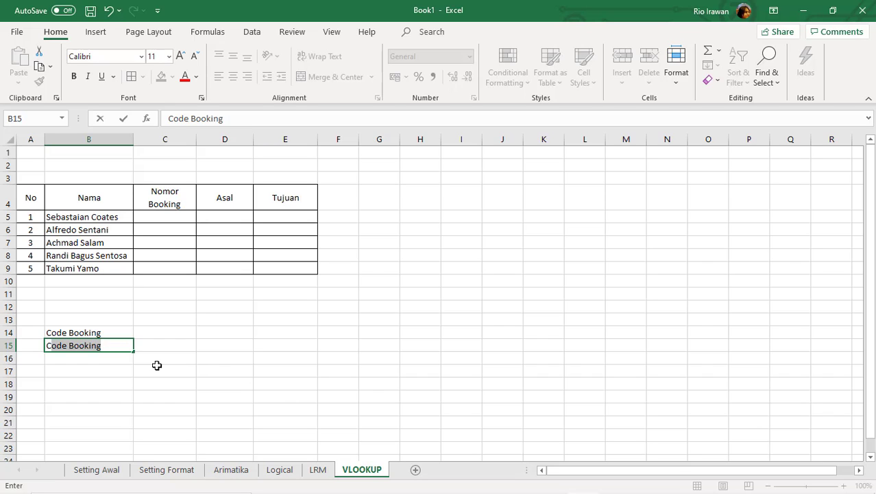
type("GK")
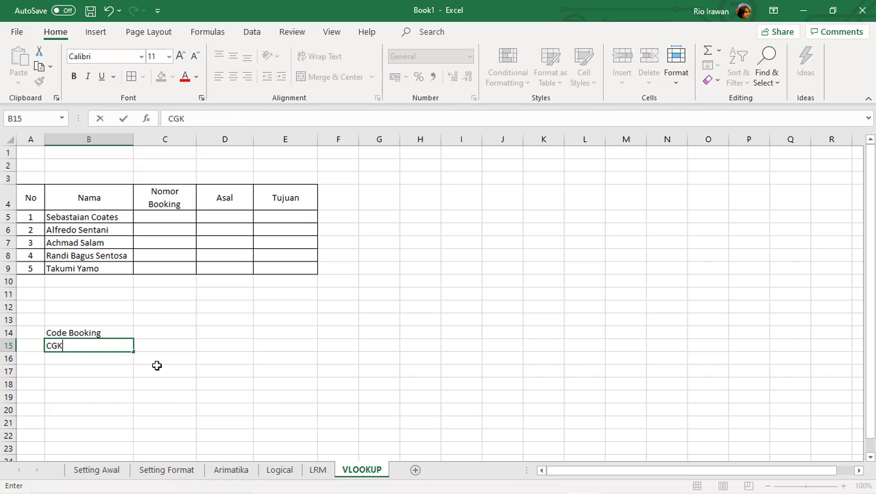
key("Tab")
type("Ce")
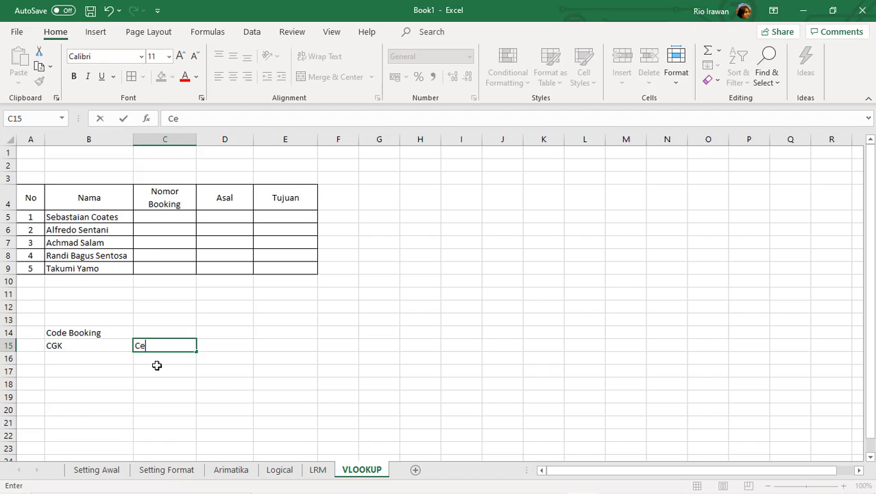
key("BackSpace")
key("BackSpace")
type("Jakarta")
key("Return")
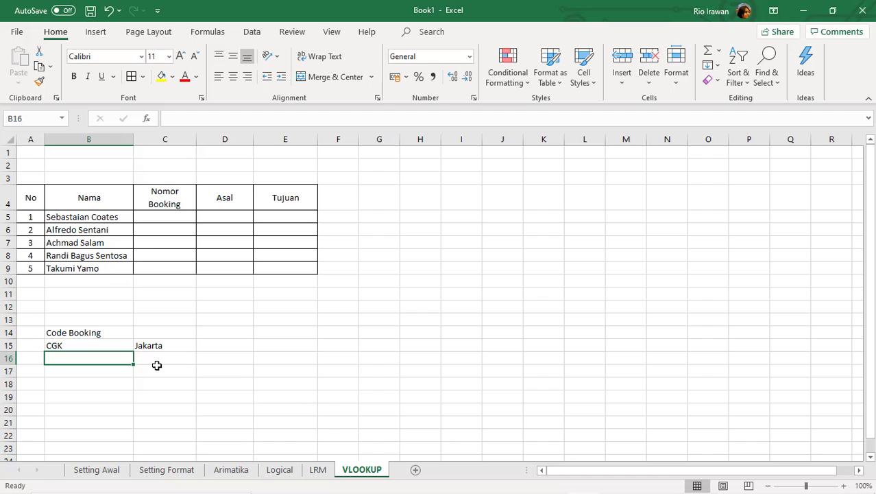
Step: Add the second lookup entry, with JIY in B16 and Yogyakarta in C16
type("JIY")
left_click(157, 365)
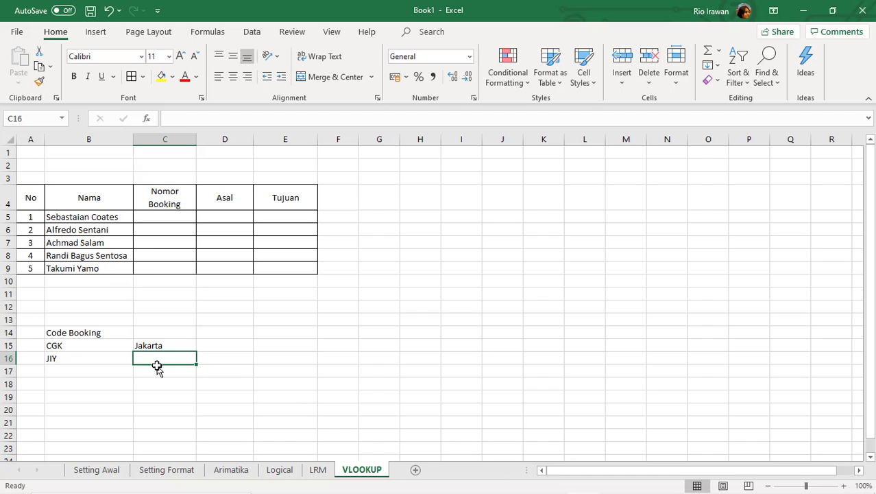
type("Yogyakarta")
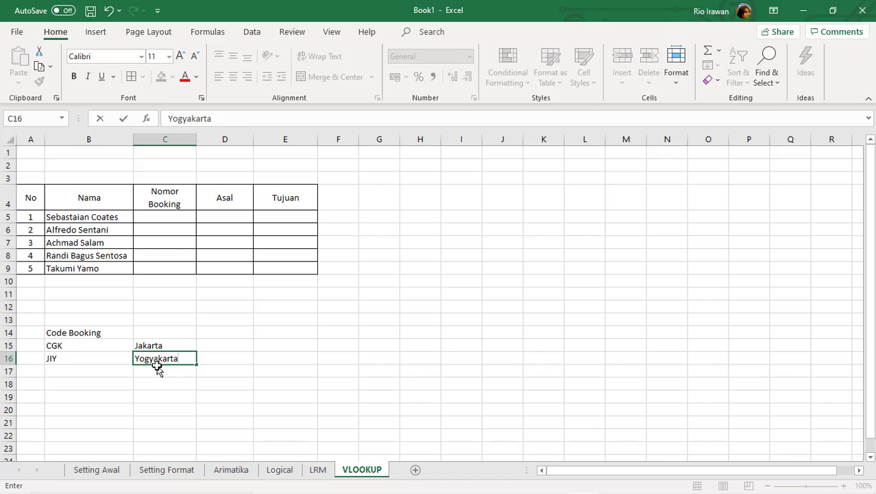
key("Return")
Step: Add the third lookup entry, with PKY in B17 and Palangka Raya in C17
key("Left")
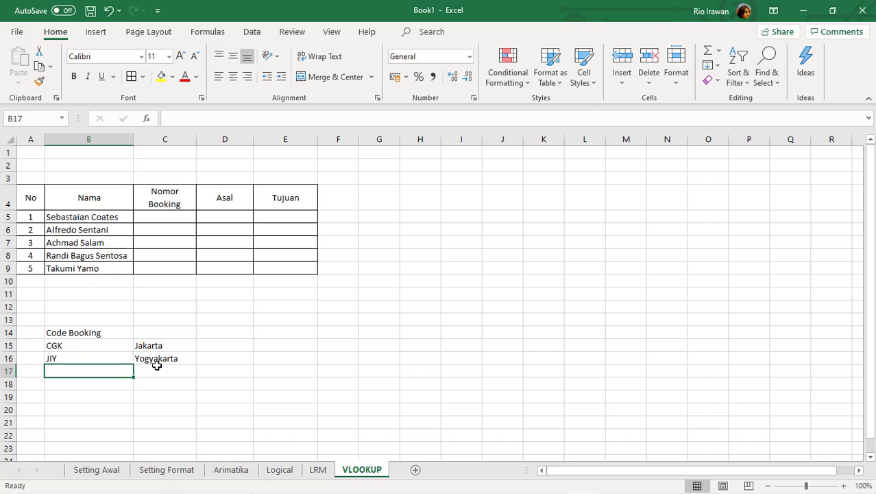
type("PKY")
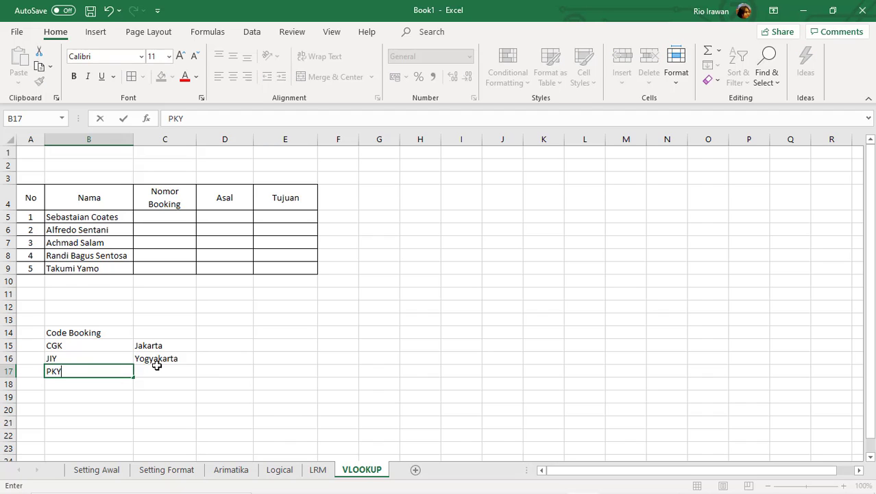
left_click(157, 368)
type("Palangka")
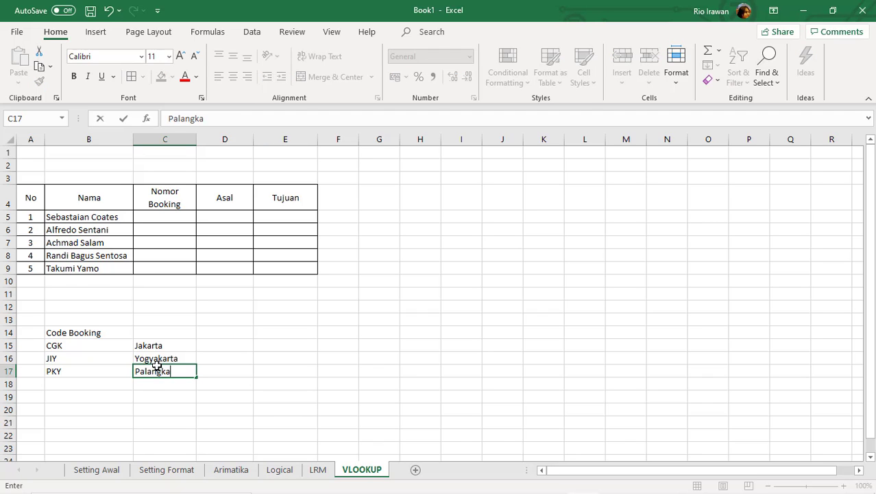
type(" Raya")
key("Return")
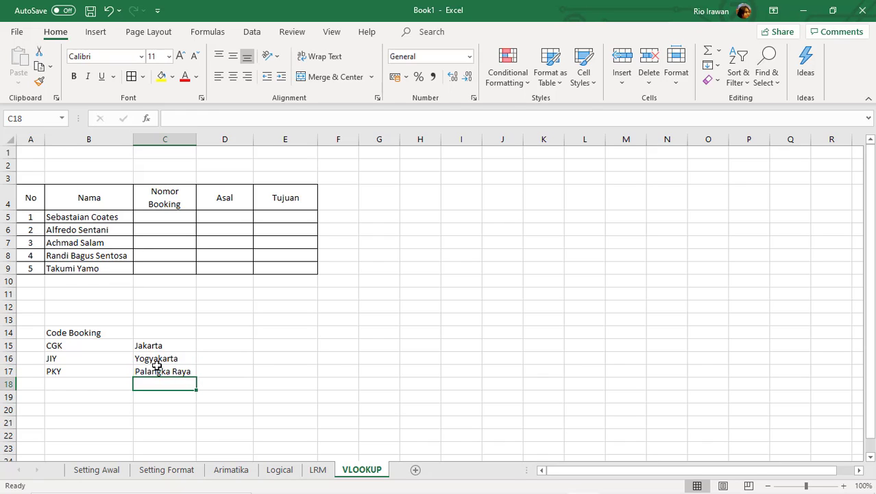
Step: Add the fourth lookup entry, with BJM in B18 and Banjarmasin in C18
key("Left")
type("BJM")
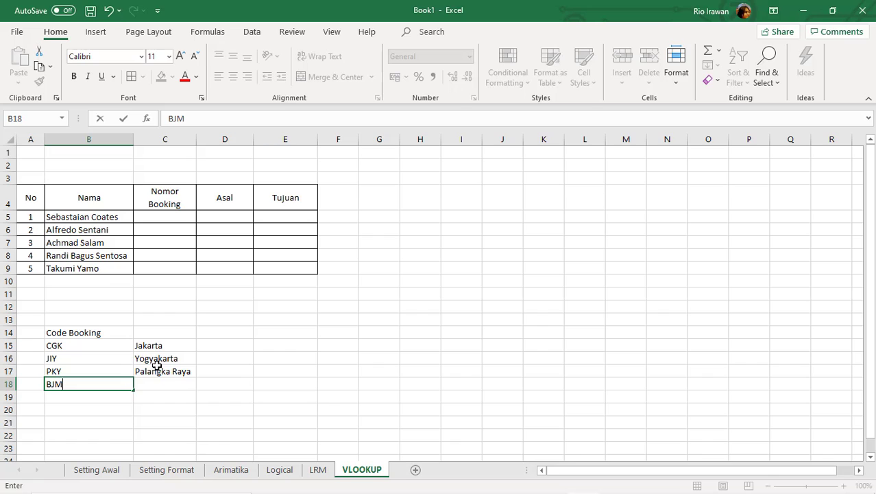
key("Tab")
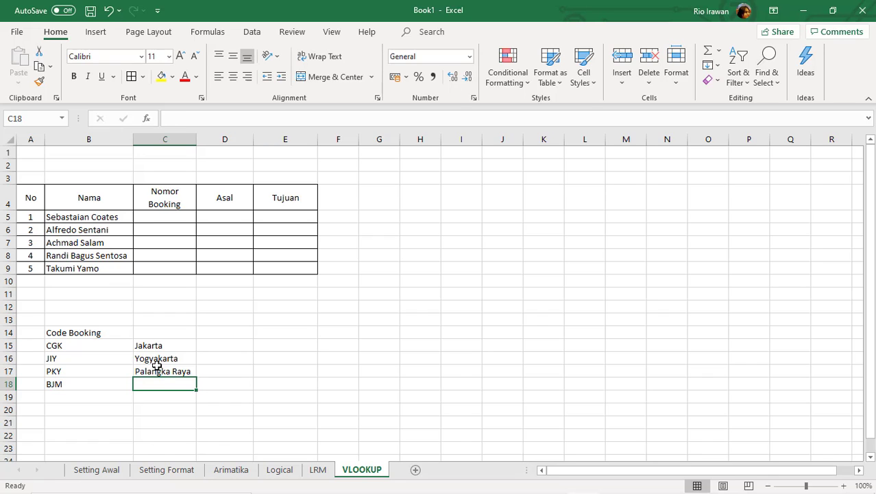
type("Banjarmasin")
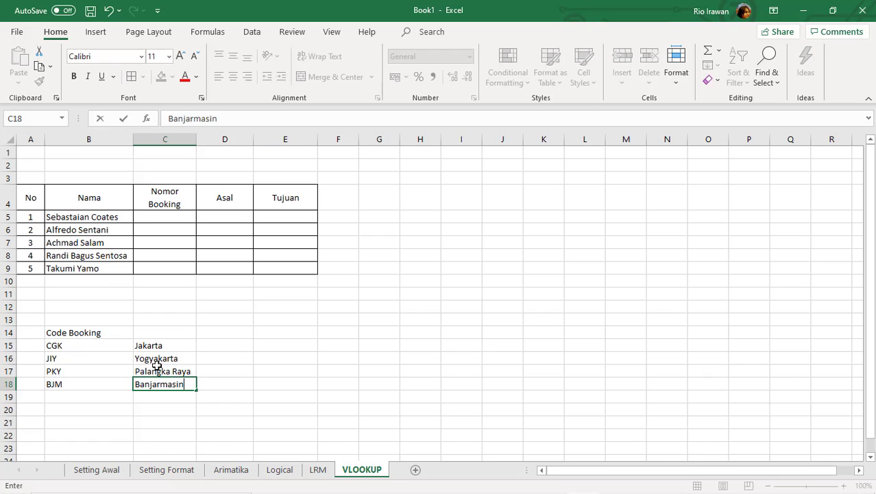
key("Return")
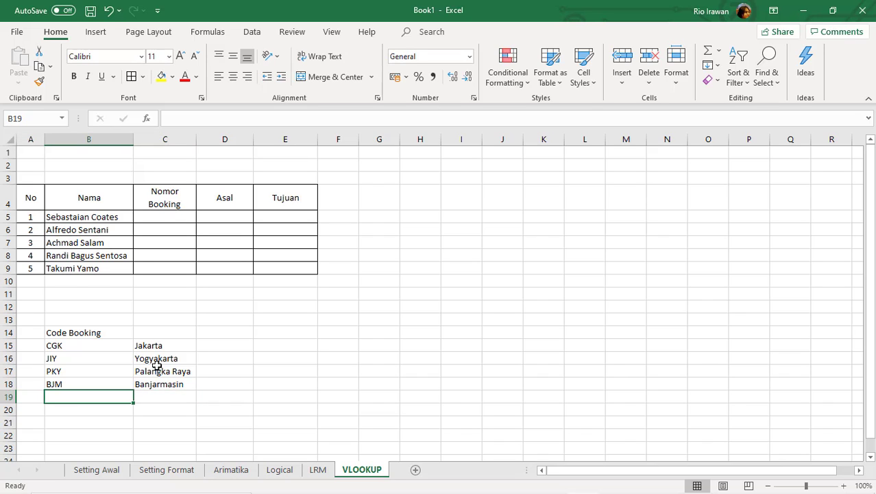
Step: Add the fifth lookup entry under Code Booking, with BDG in B19 and Bandung in C19
type("BDG")
key("Tab")
type("Bandung")
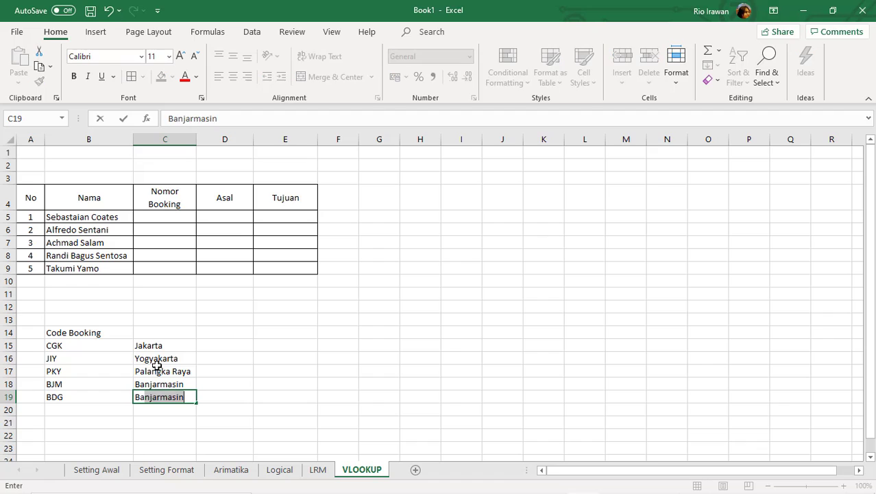
key("Return")
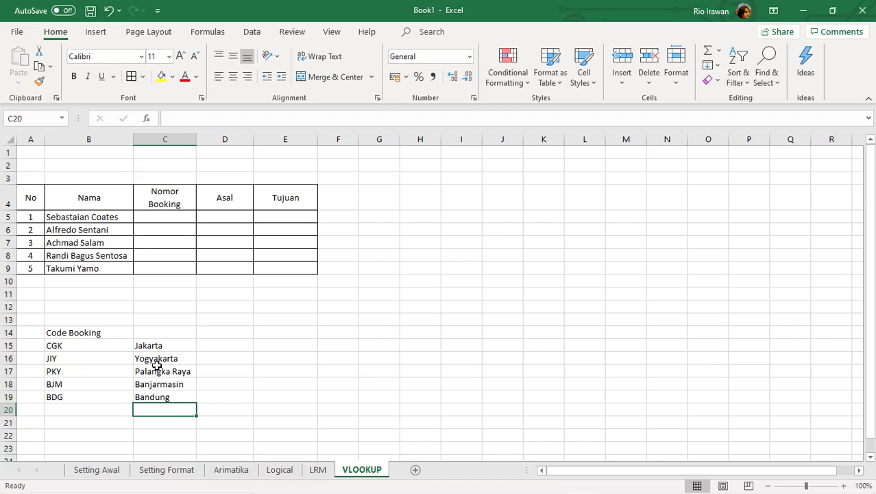
Step: Add the sixth lookup entry, with SBY in B20 and Surabaya in C20
key("Left")
key("Left")
key("Right")
type("SBY")
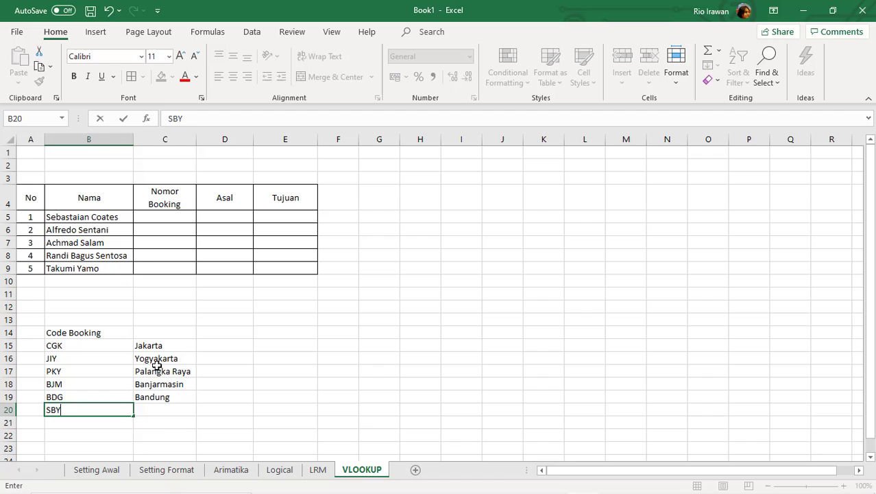
key("Tab")
type("Surabaya")
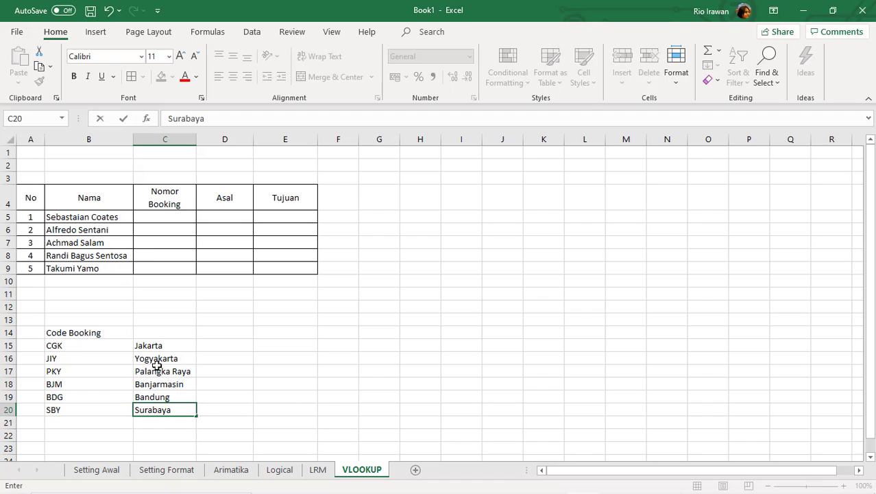
key("Return")
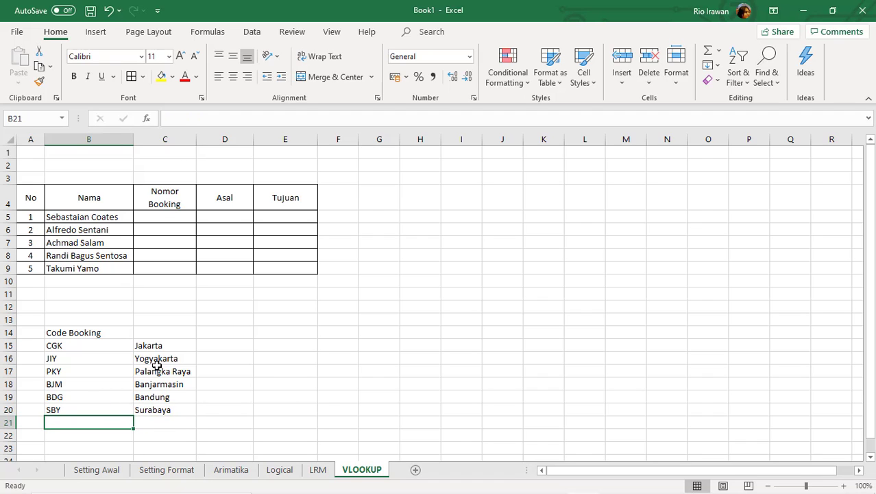
Step: Add the seventh lookup entry, with BLI in B21 and Bali in C21
type("BLI")
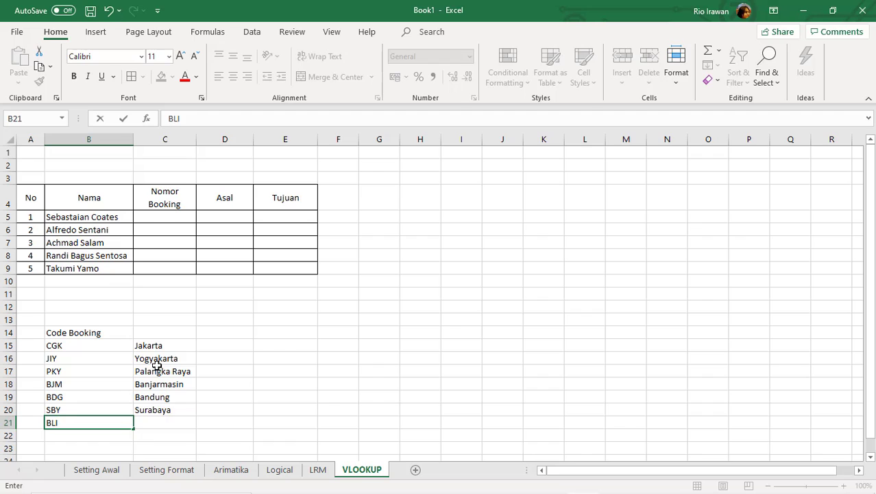
key("Tab")
type("Bali")
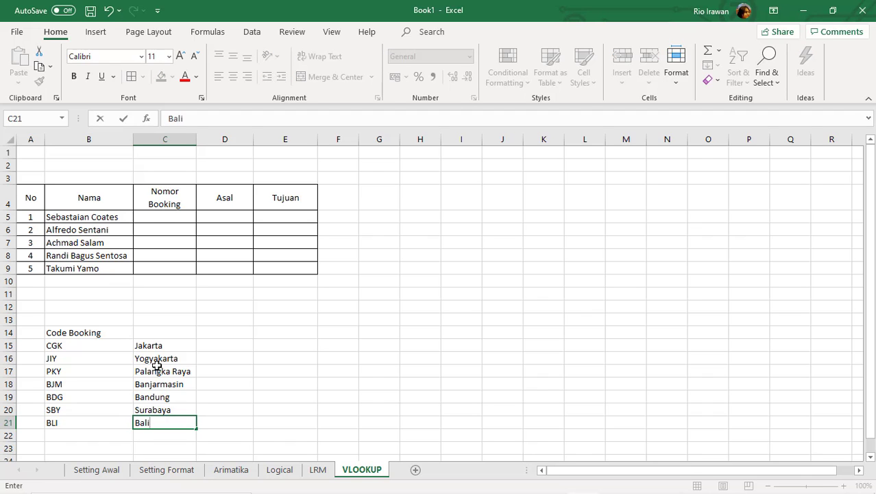
key("Return")
Step: Add the eighth lookup entry, with RAT in B22 and Raja Ampat in C22
key("Left")
type("RA")
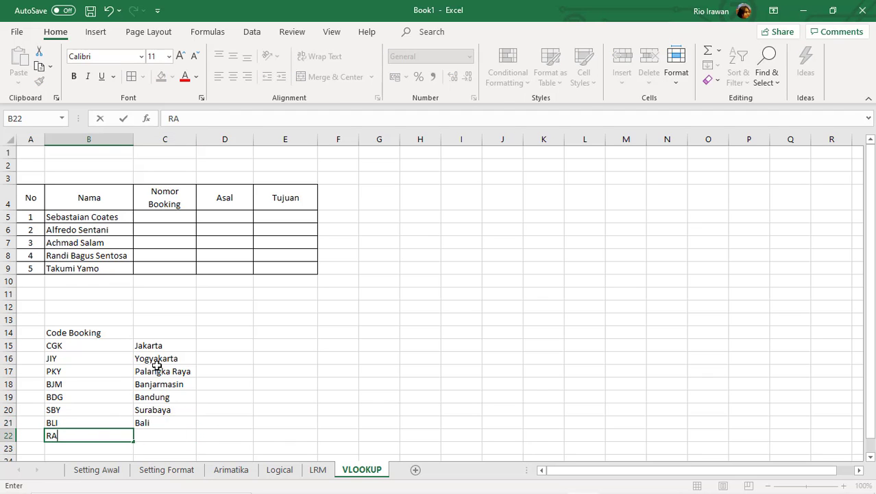
type("T")
key("Tab")
type("Raja AM")
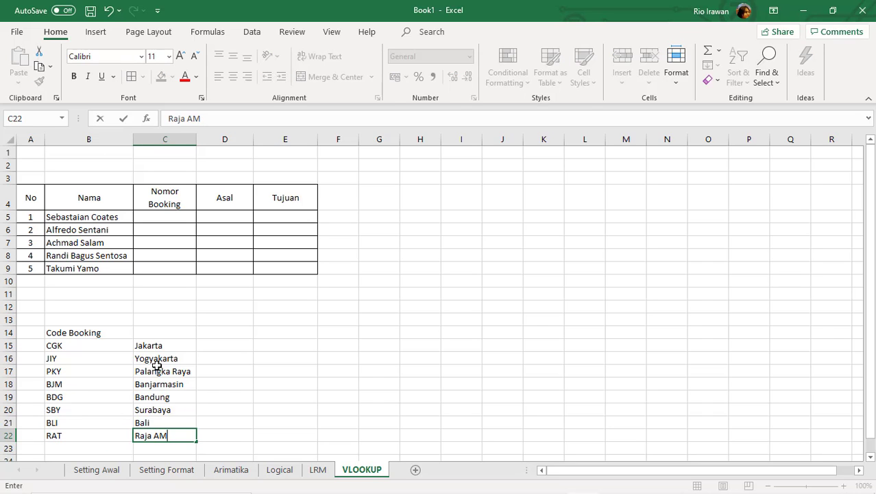
key("BackSpace")
type("mpat")
Step: Apply all borders to the code and city list in B15:C22
left_click_drag(88, 345, 166, 438)
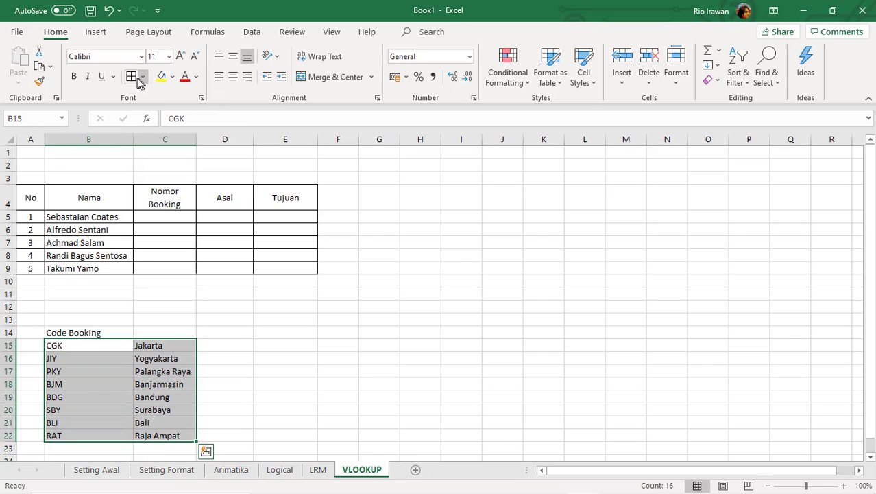
left_click(226, 380)
Step: Enter the first passenger's booking number in C5, starting with codes PKY and BDG, and widen column C to fit it on one line
left_click(170, 217)
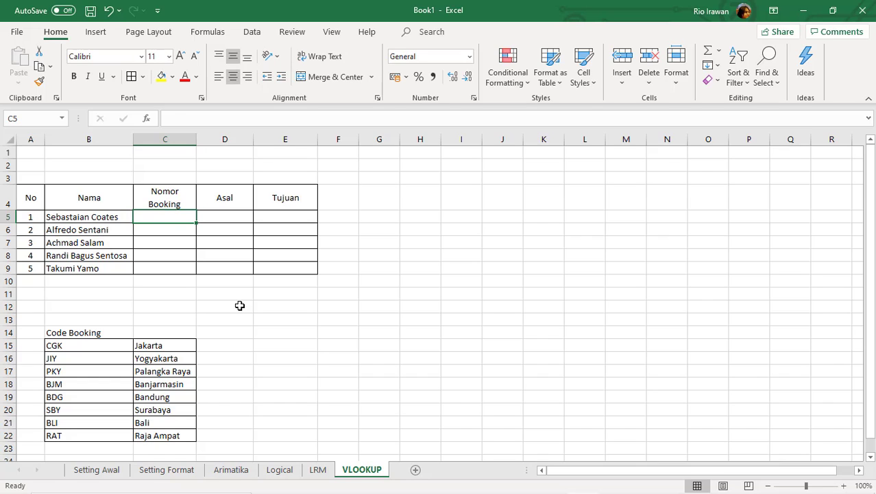
type("C")
key("BackSpace")
type("PKY")
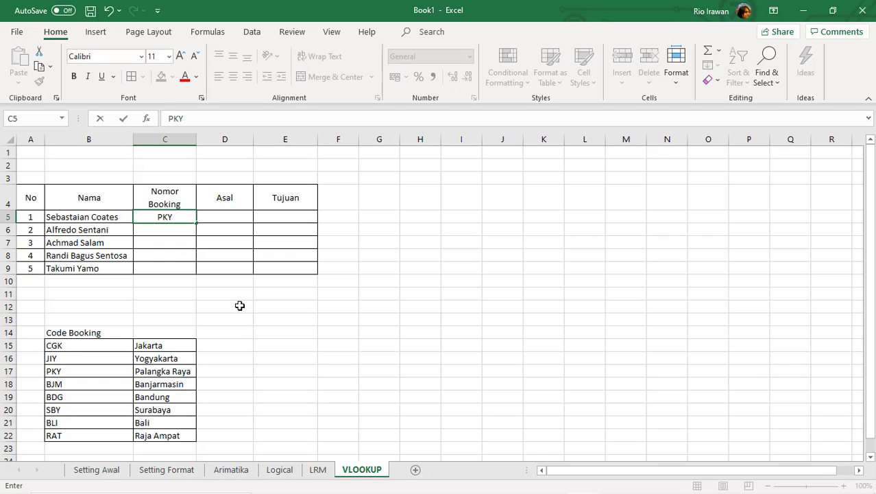
type("BDG2311")
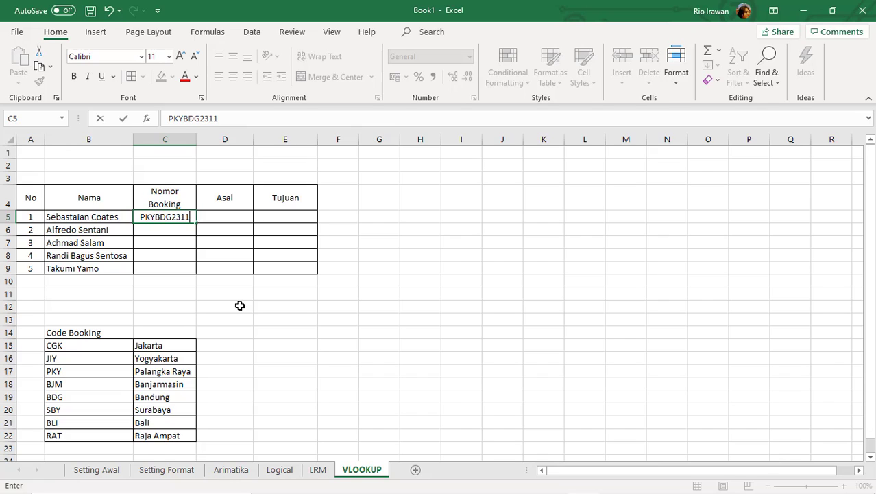
type("20")
key("Tab")
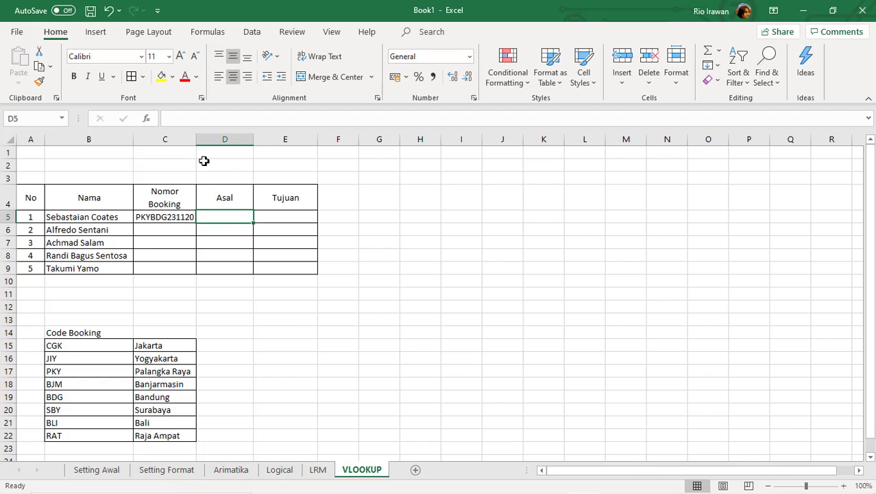
left_click_drag(198, 139, 205, 139)
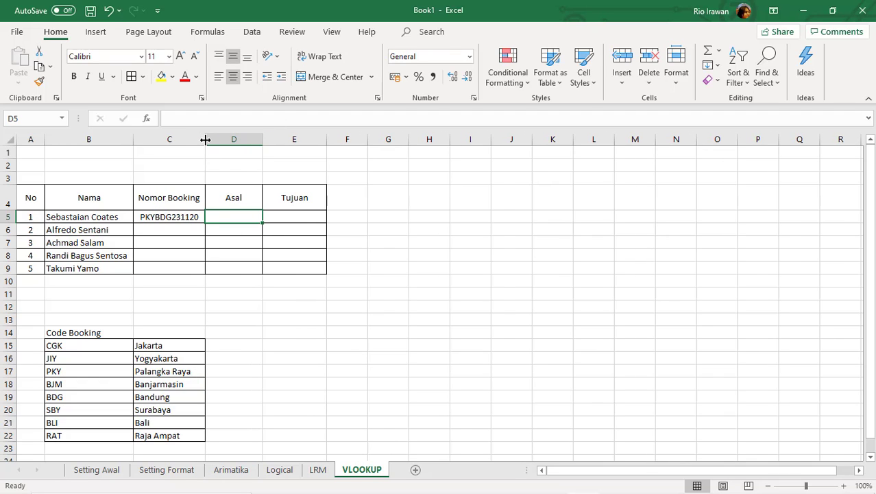
left_click(192, 241)
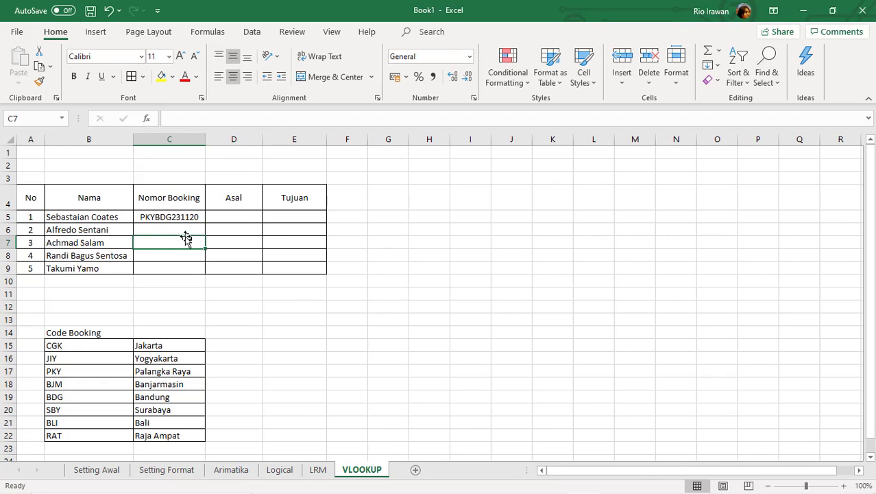
Step: Replace the digits after BDG in the C5 booking number with the letter E and a new six-digit date
left_click(142, 219)
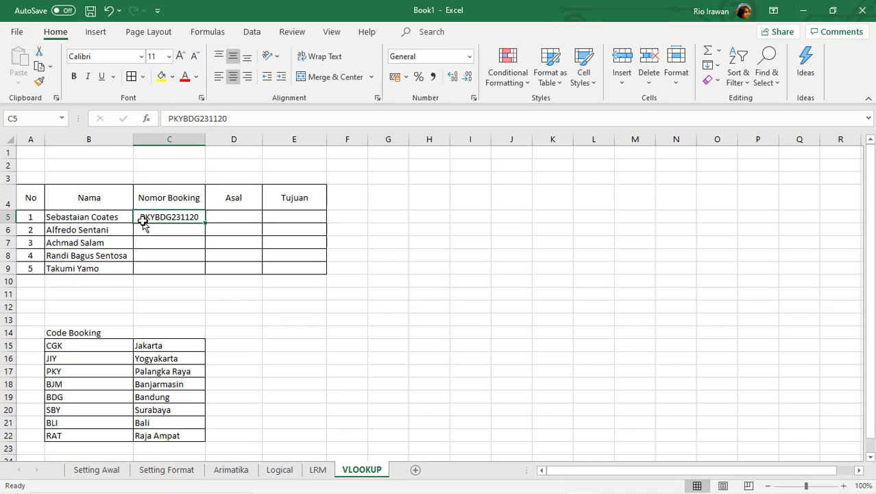
double_click(181, 217)
key("BackSpace")
key("BackSpace")
key("BackSpace")
key("BackSpace")
key("BackSpace")
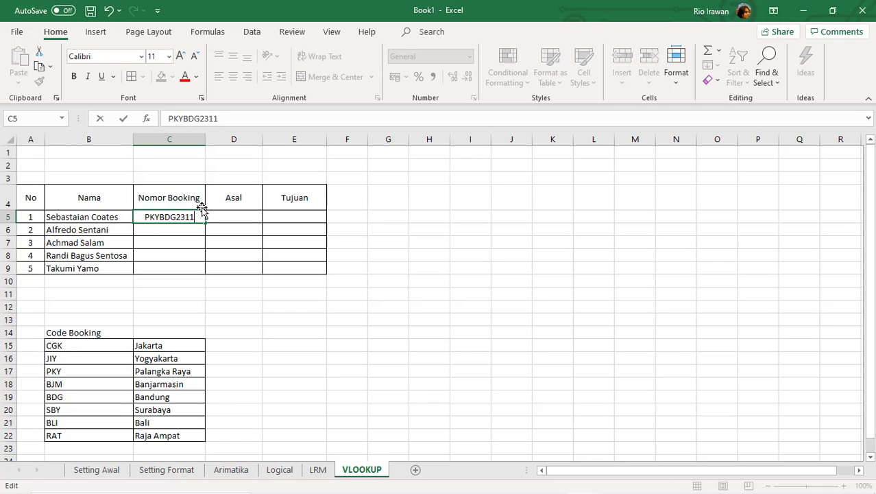
key("BackSpace")
type("A")
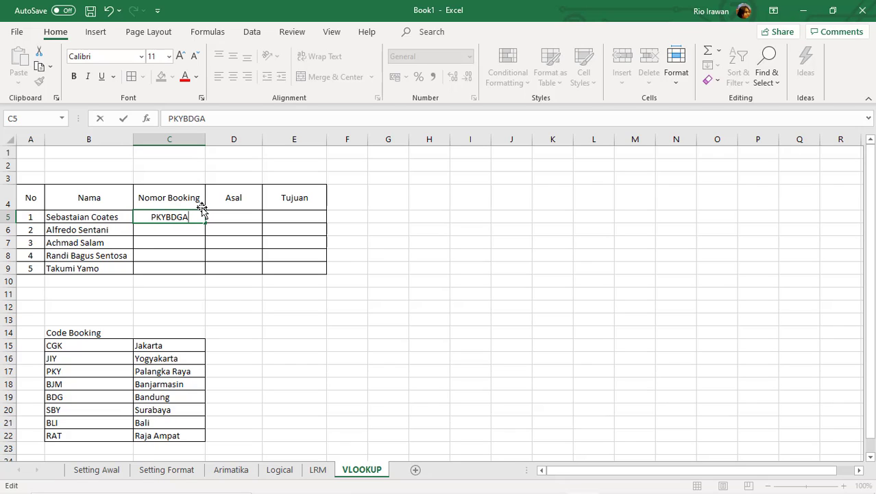
key("BackSpace")
type("E")
type("2411")
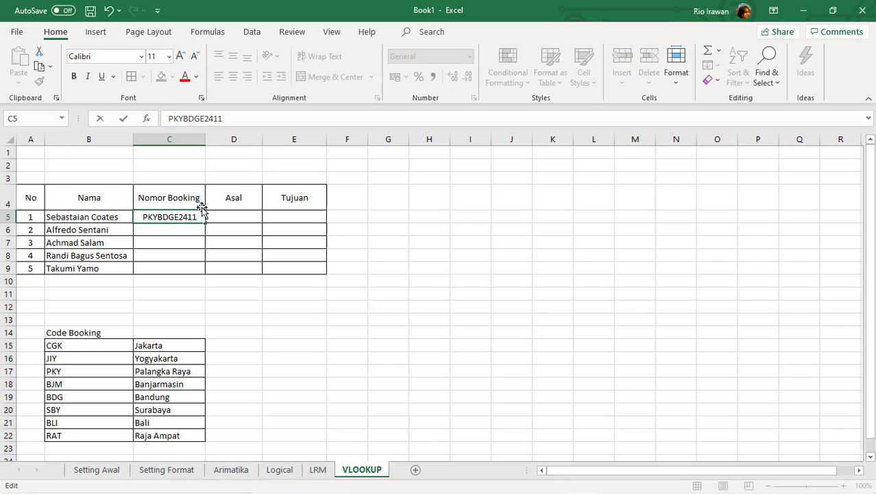
type("20")
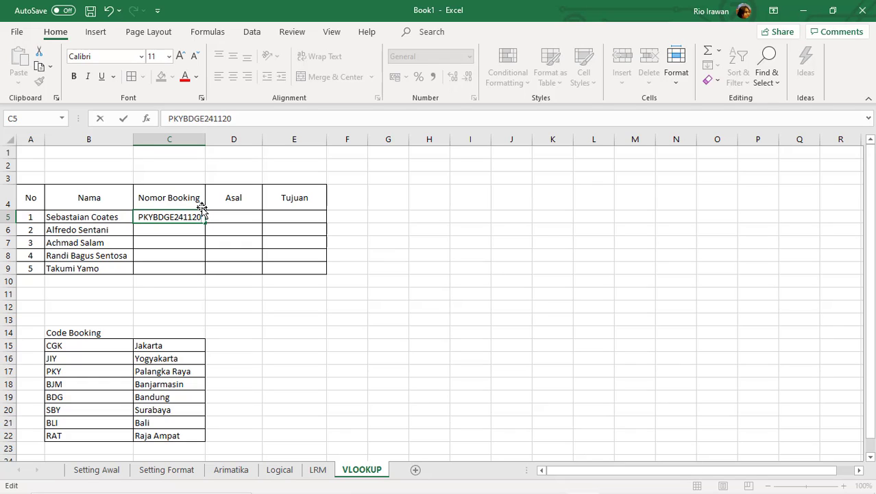
key("Return")
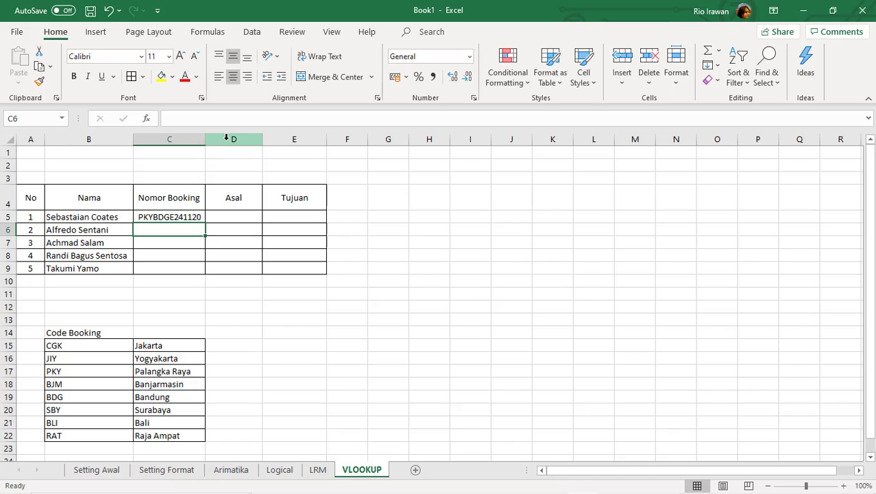
Step: Widen the Asal column D and the Tujuan column E of the booking table
left_click(248, 217)
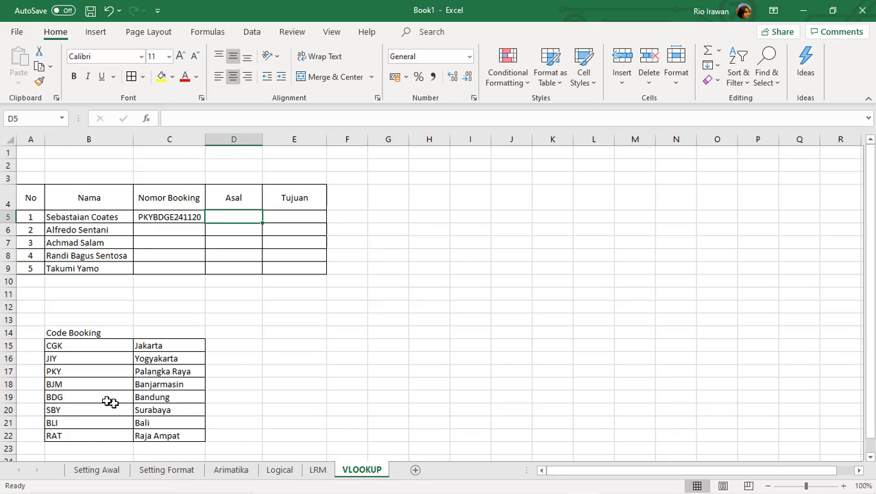
key("Down")
key("Down")
left_click(246, 220)
left_click_drag(261, 142, 279, 143)
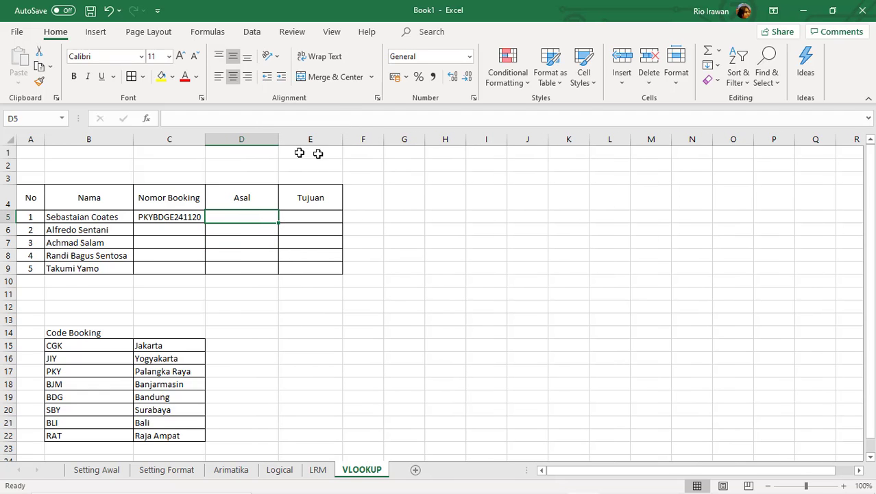
left_click_drag(342, 144, 359, 143)
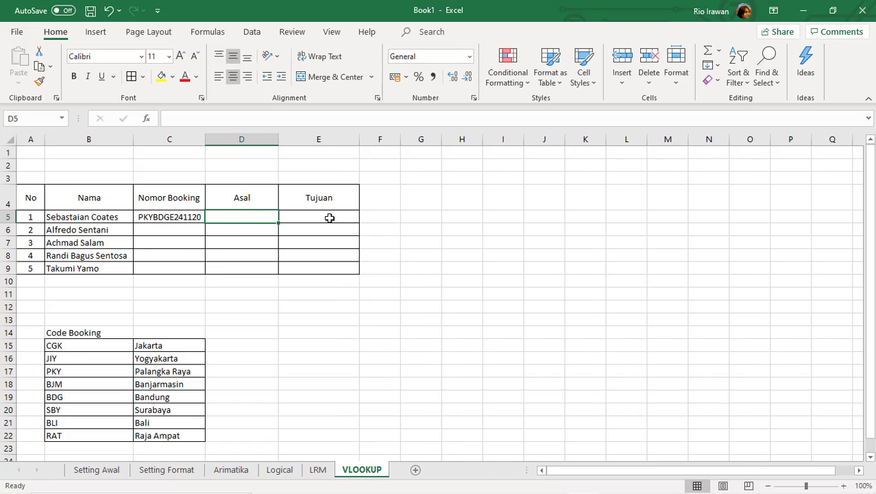
Step: Examine how the Asal and Tujuan cells in row 5 relate to the BDG, BJM and PKY entries of the lookup list
left_click(330, 217)
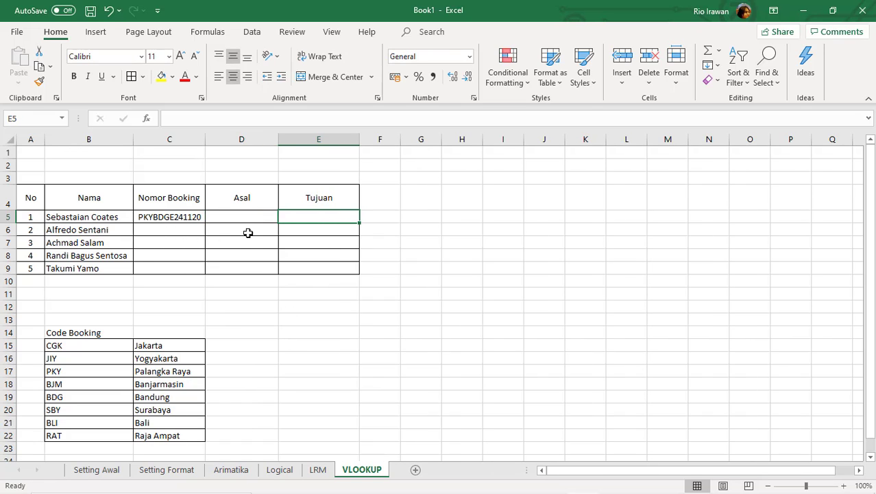
left_click(158, 400)
left_click(75, 397)
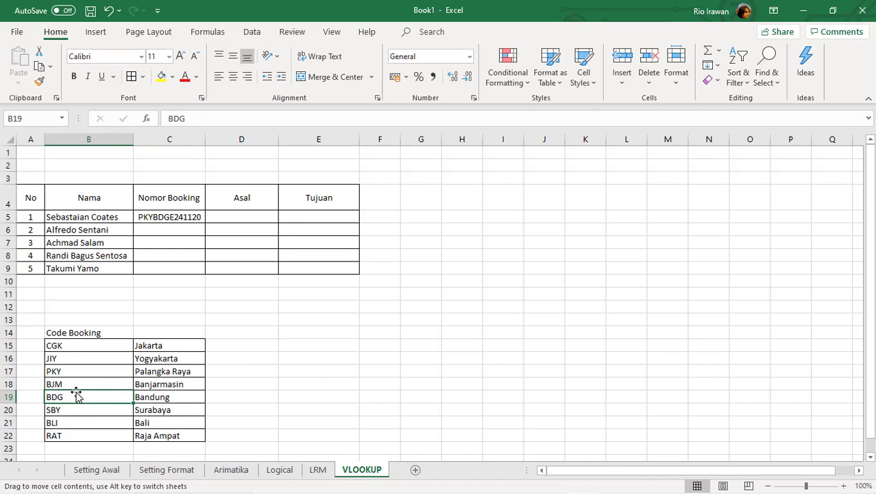
left_click(152, 396)
left_click(151, 384)
left_click(110, 383)
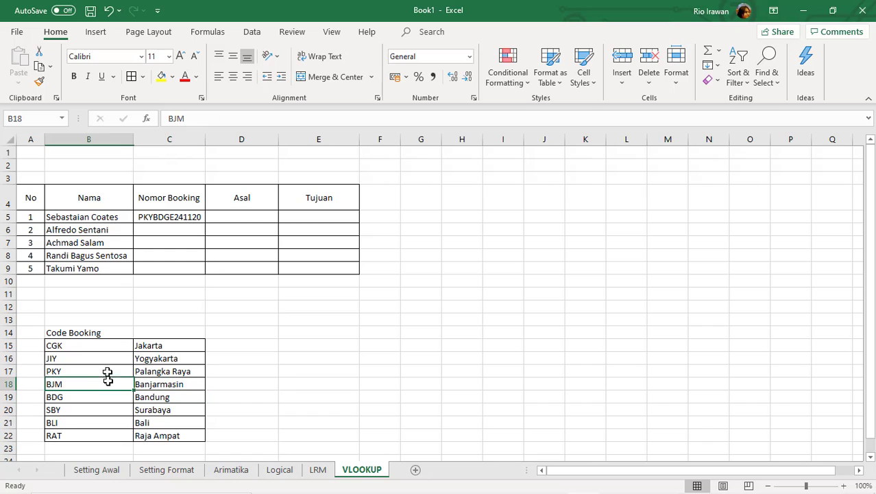
left_click(108, 373)
left_click(248, 217)
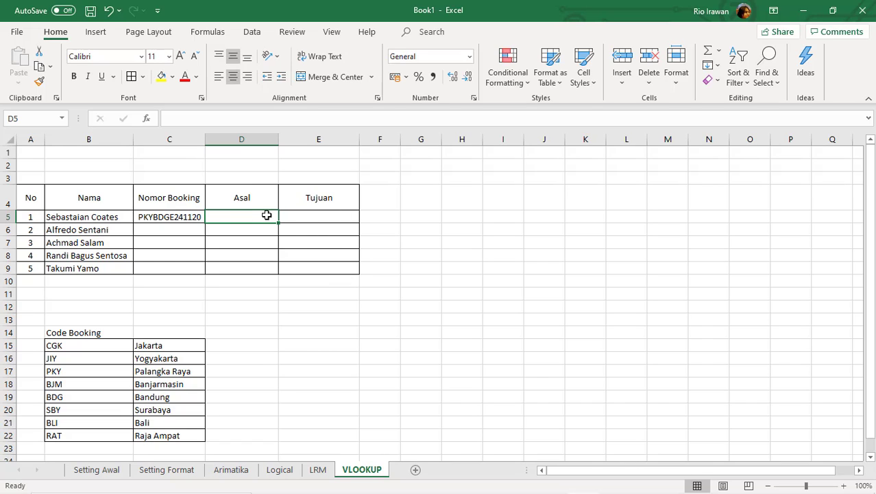
left_click(310, 219)
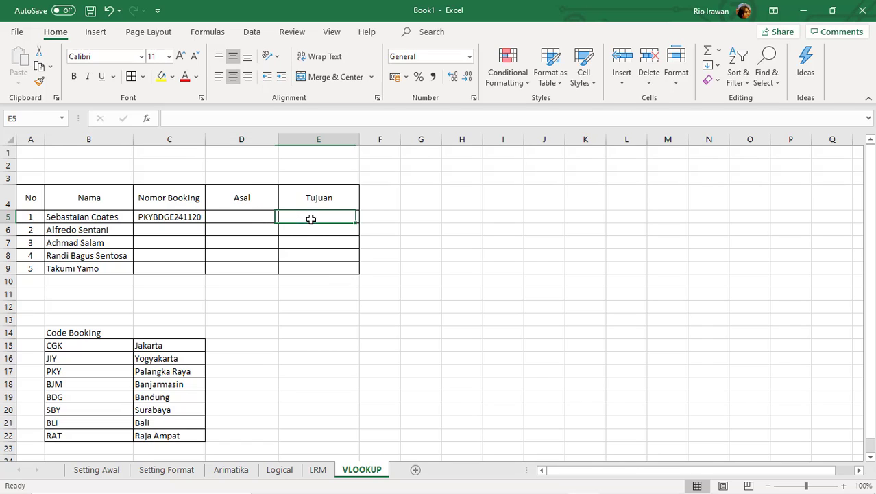
Step: Enter =LEFT(C5;3) in the Asal cell D5 to extract the origin code from the booking number
left_click(257, 219)
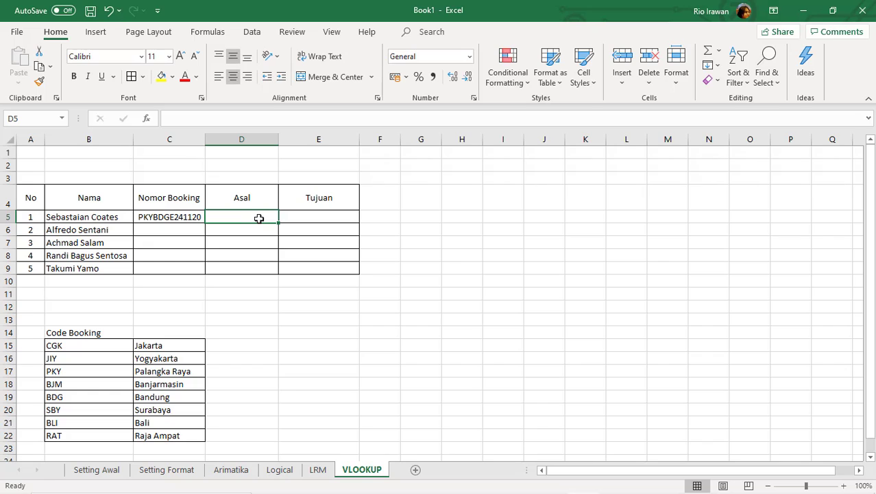
type("=")
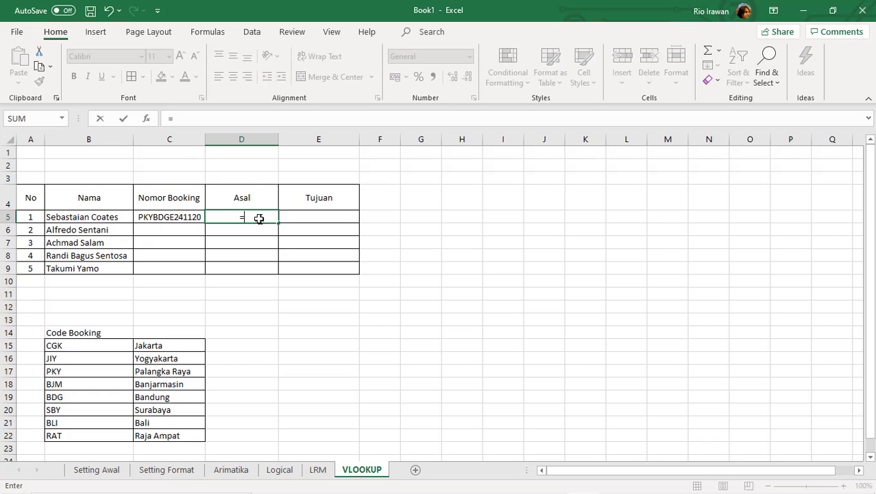
type("lef")
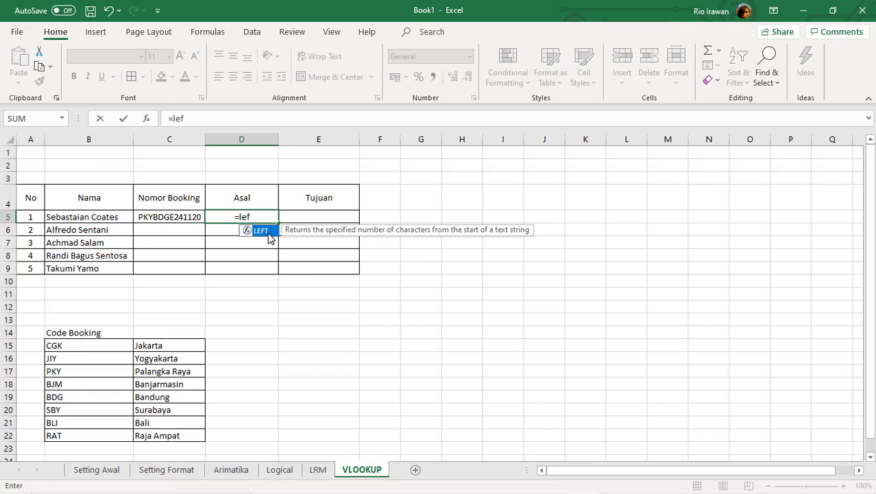
double_click(266, 231)
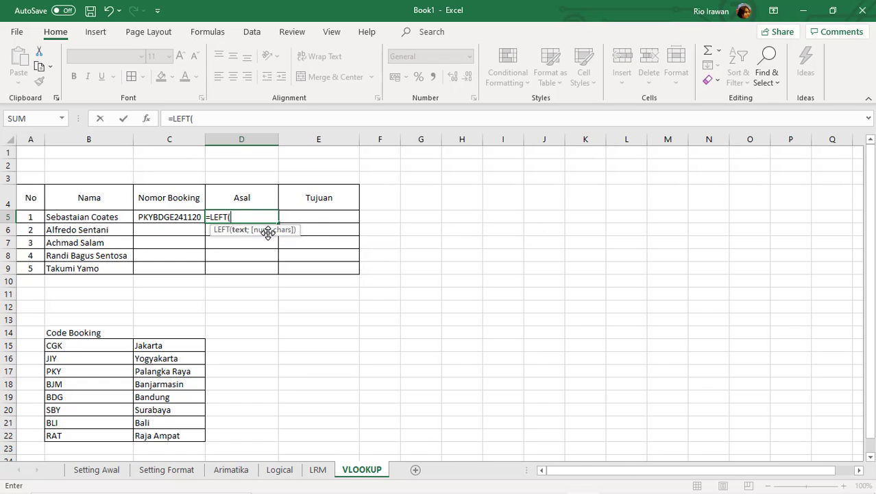
left_click(181, 217)
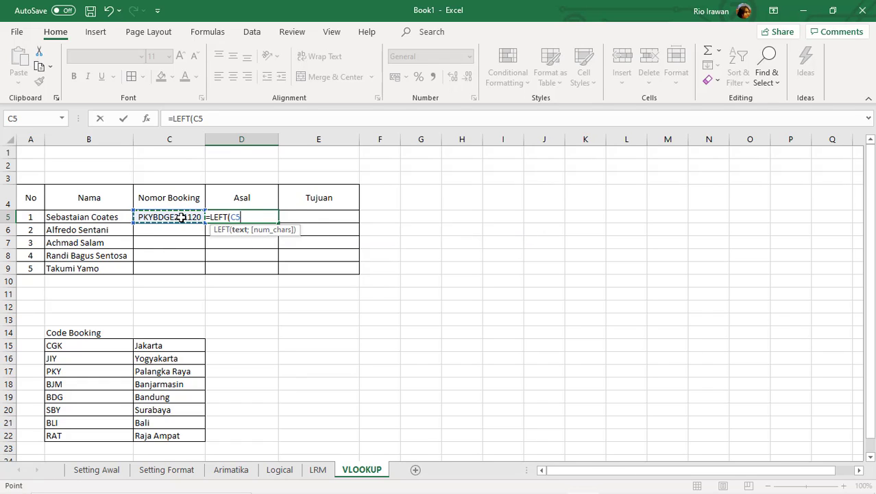
type(";3)")
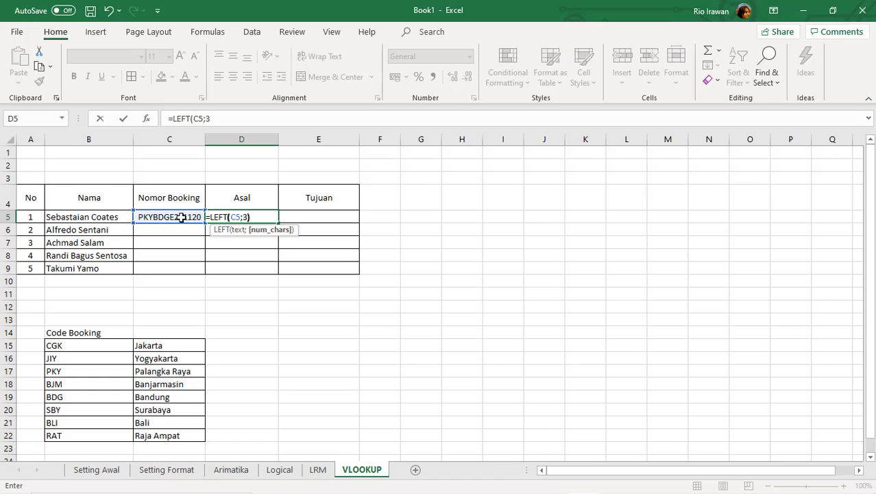
key("Return")
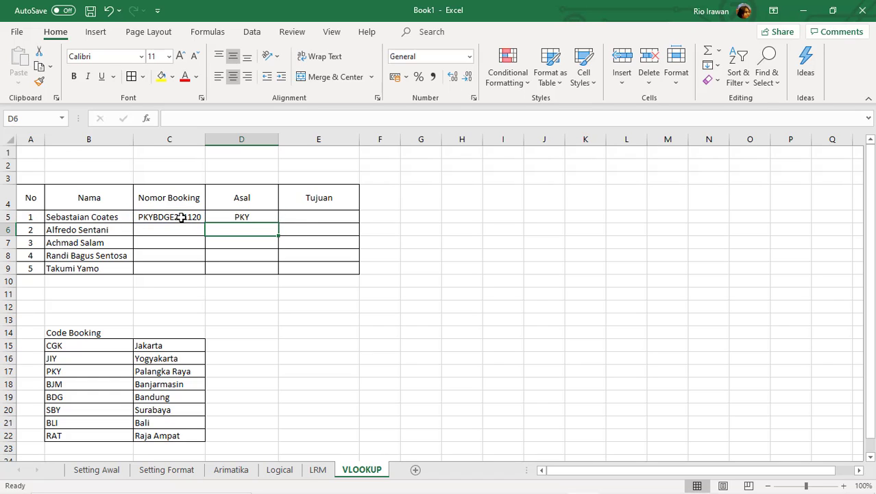
Step: Enter =MID(C5;4;3) in the Tujuan cell E5 to extract the destination code from the booking number
left_click(339, 218)
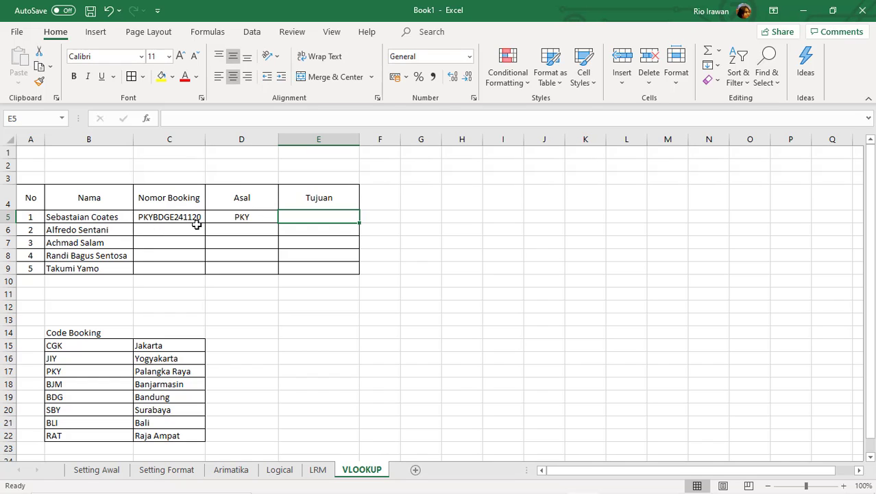
type("=")
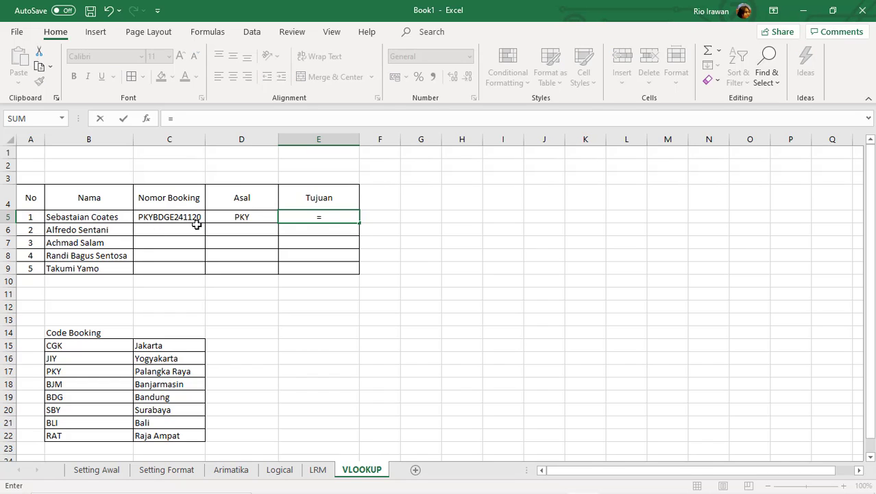
type("mid")
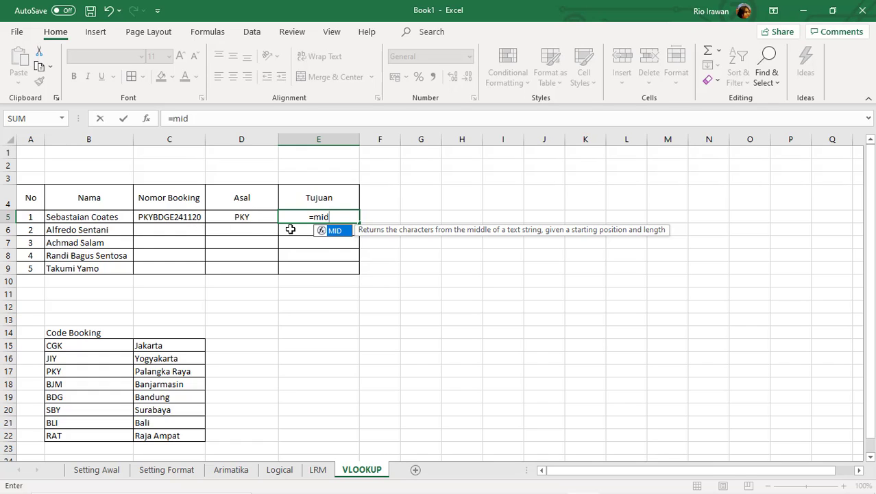
double_click(336, 231)
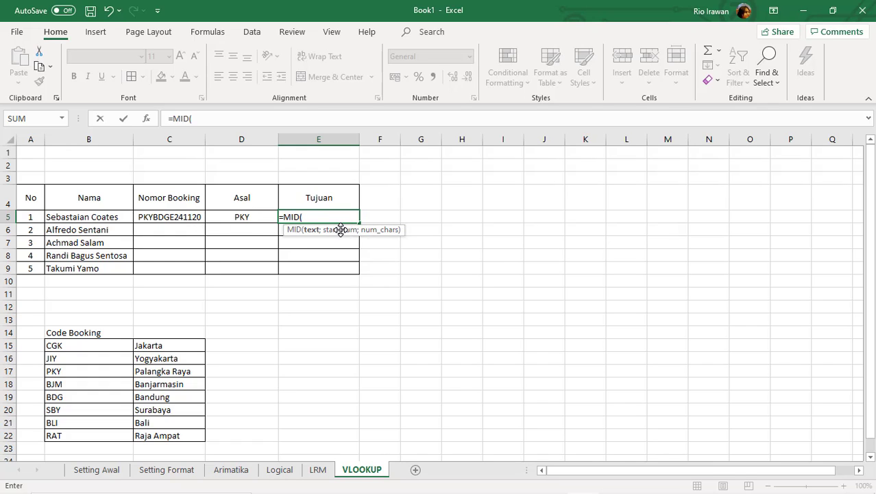
left_click(161, 217)
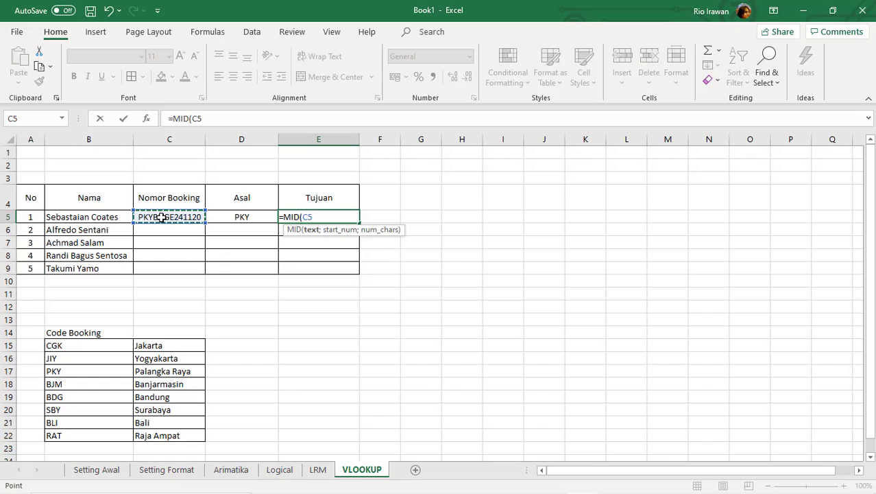
type(";")
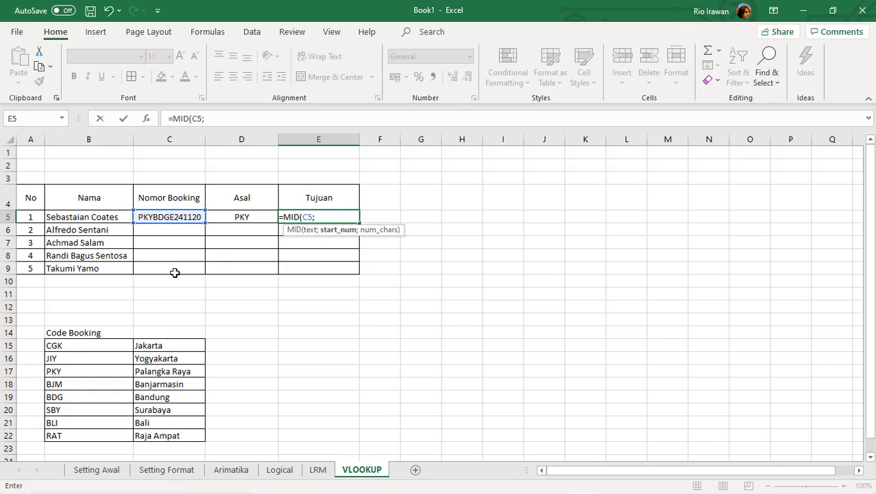
type("4;")
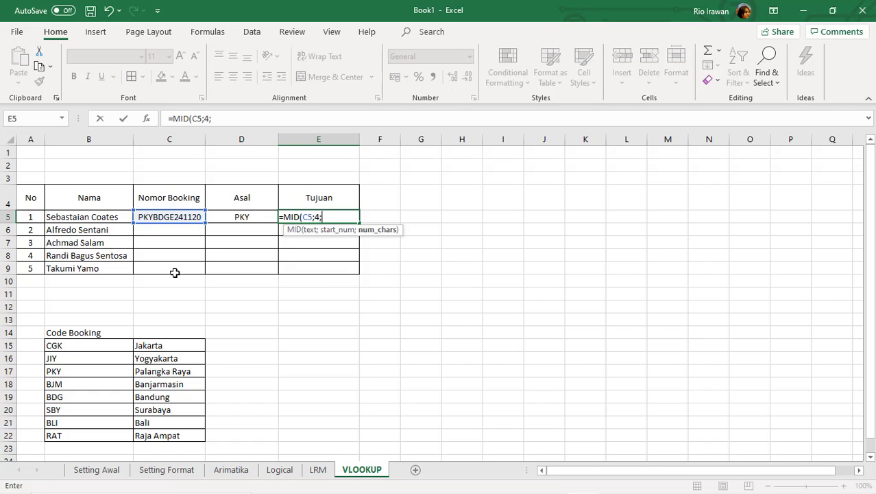
type("3)")
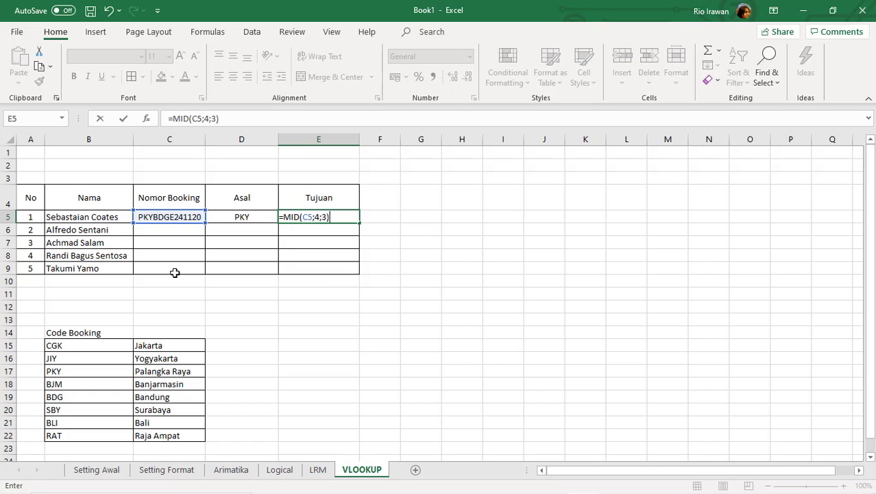
key("Return")
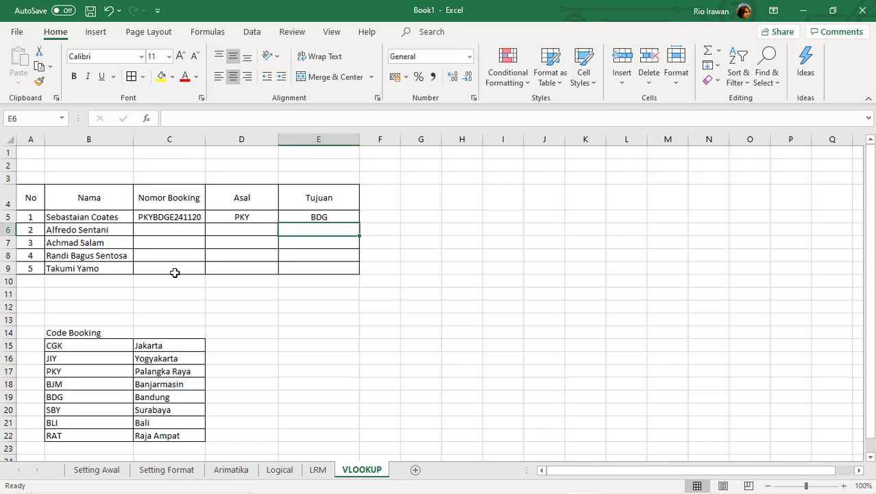
Step: Examine the Asal and Tujuan formulas in row 5 against the booking number in C5 and the city names in the Code Booking list
left_click(185, 217)
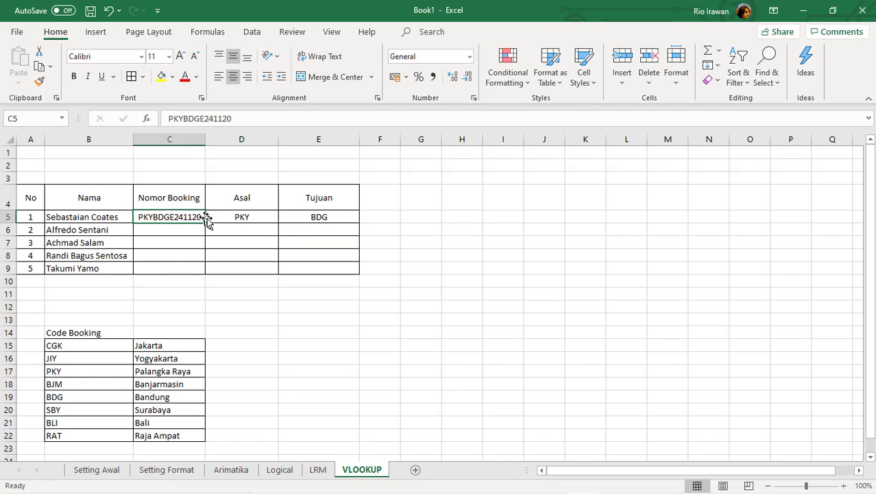
left_click(241, 215)
left_click(317, 218)
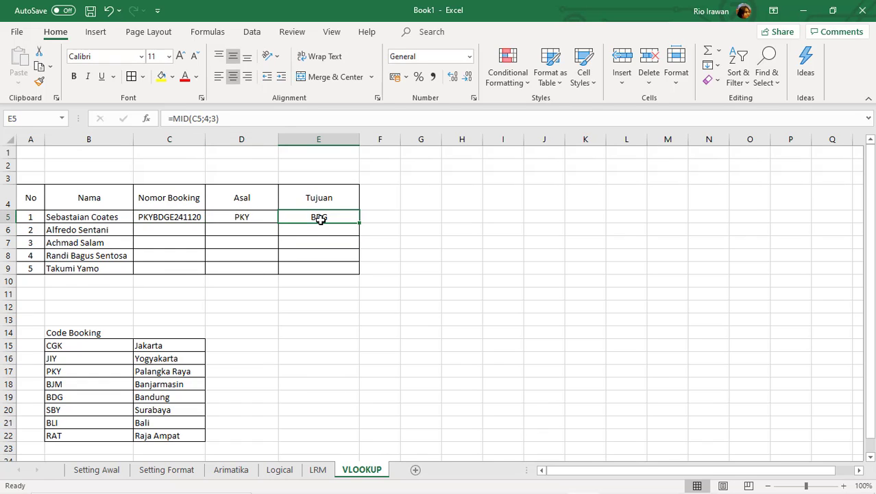
left_click(244, 215)
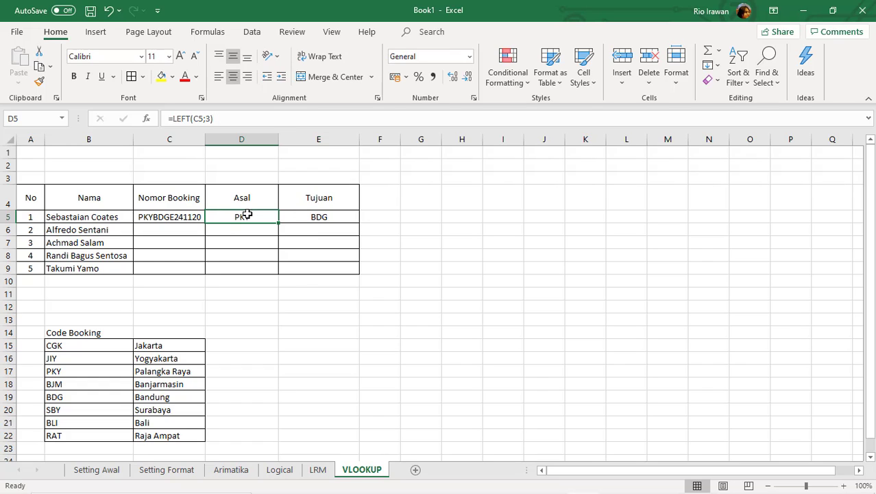
left_click(313, 214)
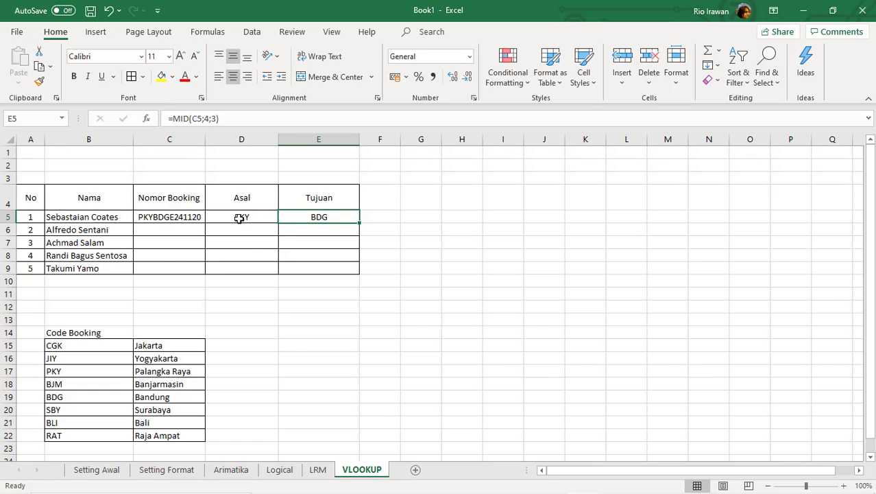
left_click(276, 357)
left_click(240, 216)
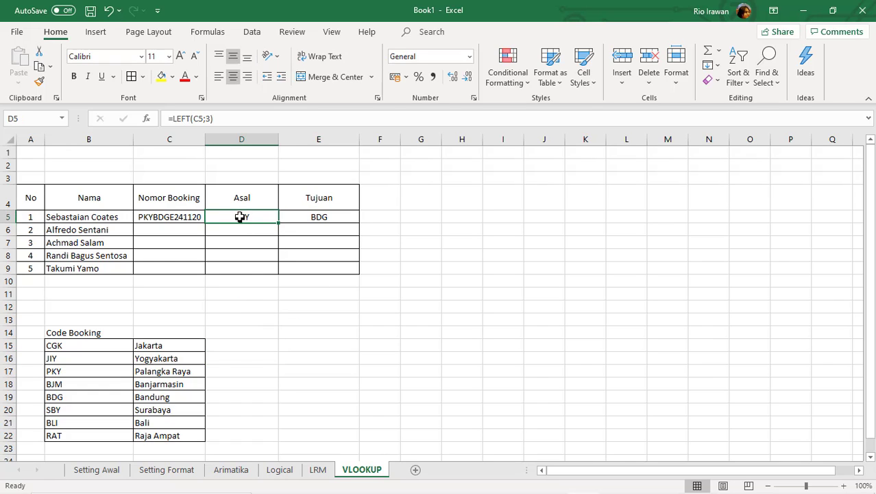
left_click(303, 218)
left_click(147, 355)
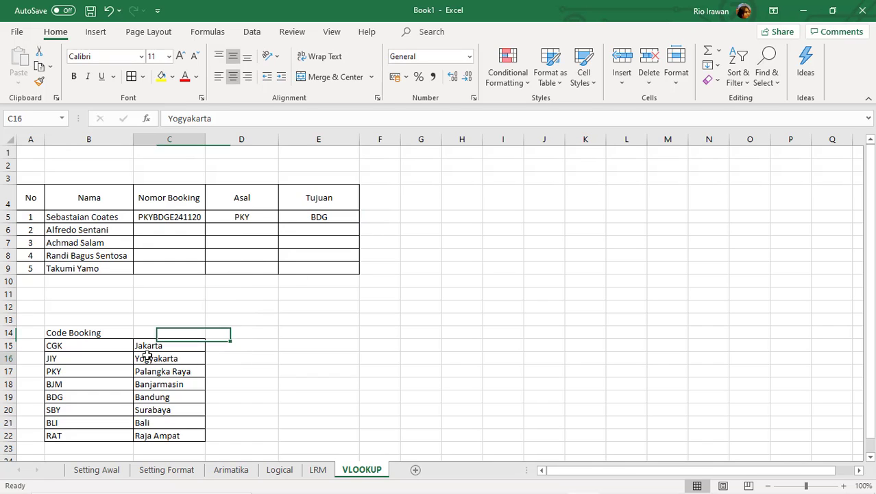
left_click(242, 217)
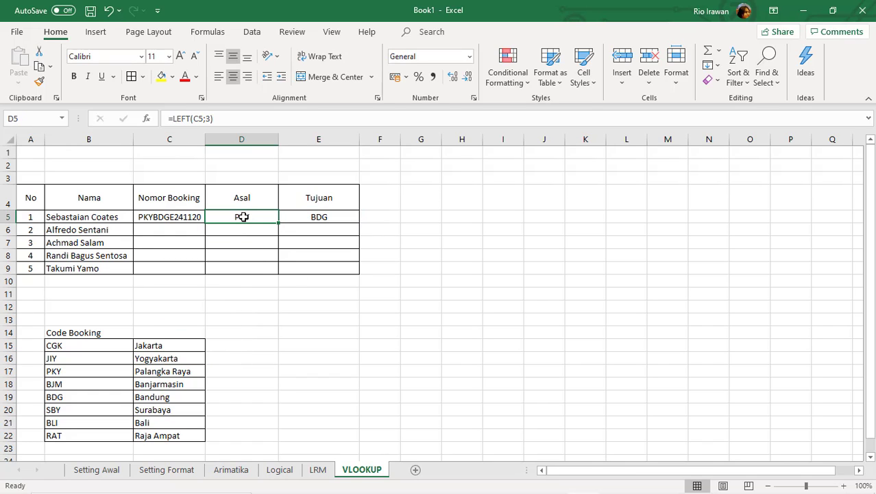
left_click(320, 217)
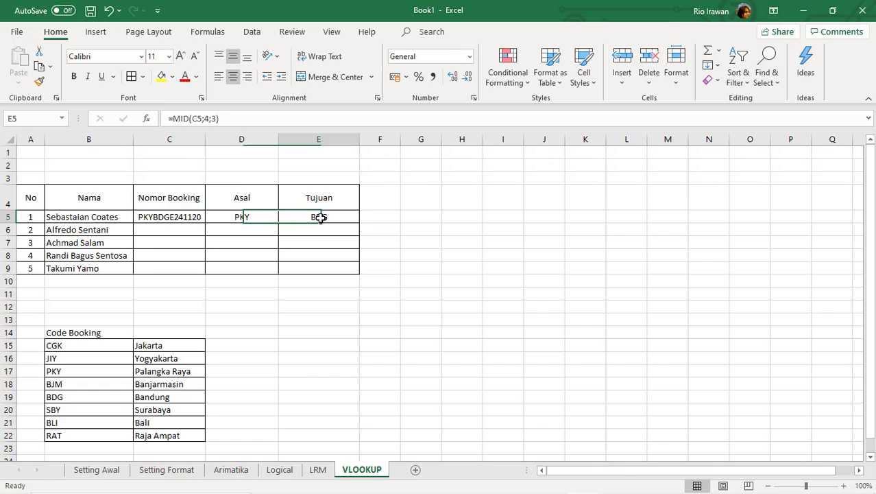
left_click(170, 371)
left_click(324, 217)
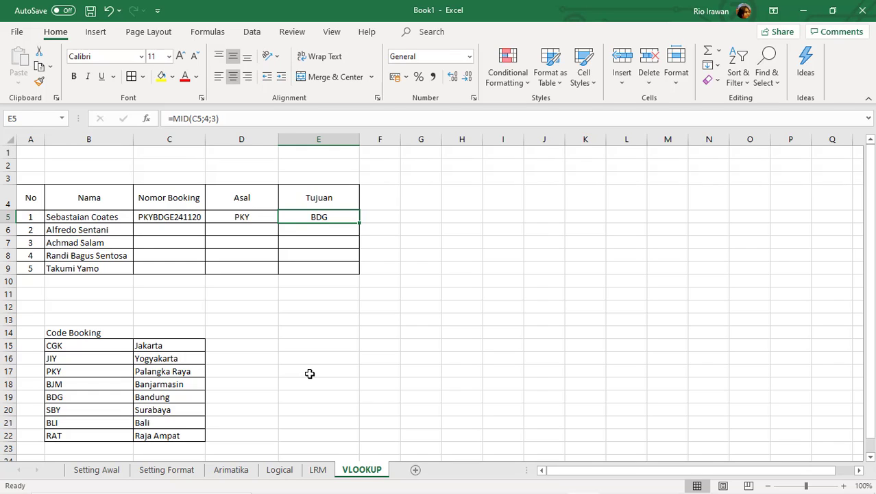
left_click(234, 302)
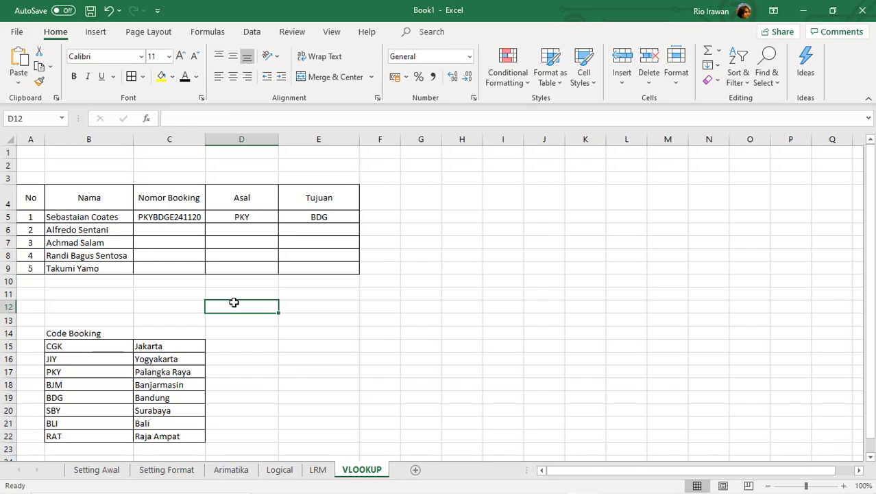
left_click(255, 217)
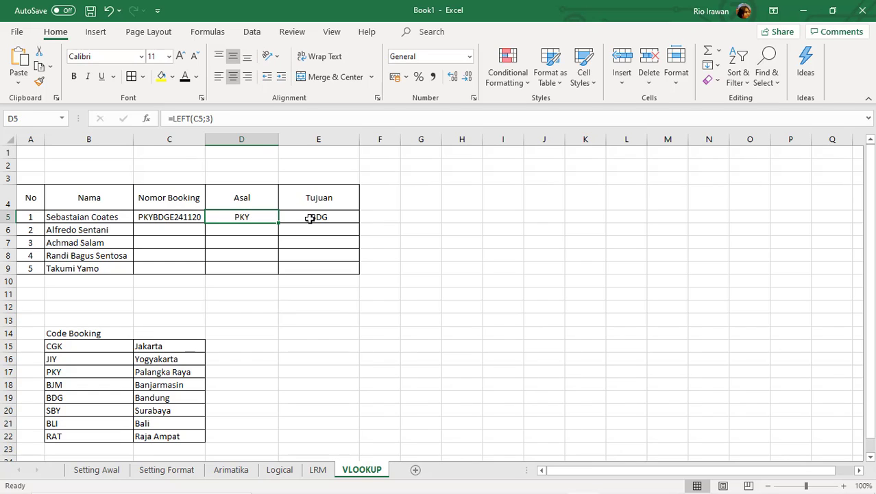
left_click(310, 217)
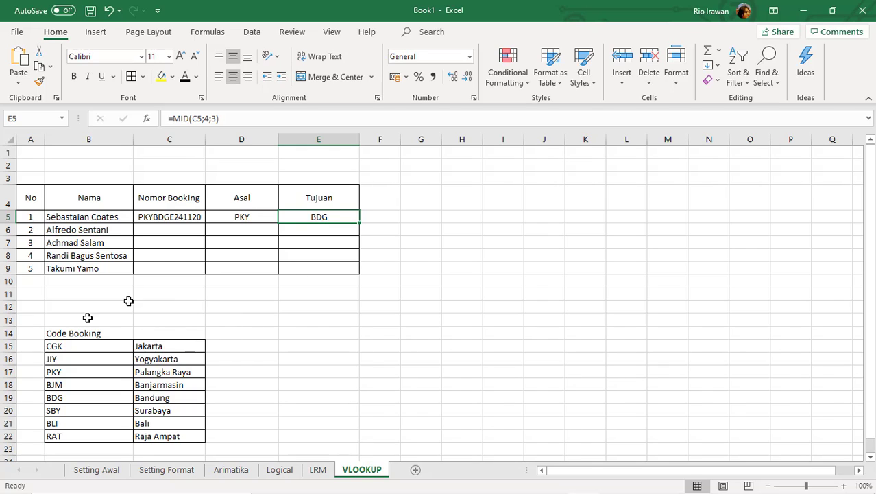
left_click(259, 216)
left_click(319, 217)
left_click(258, 216)
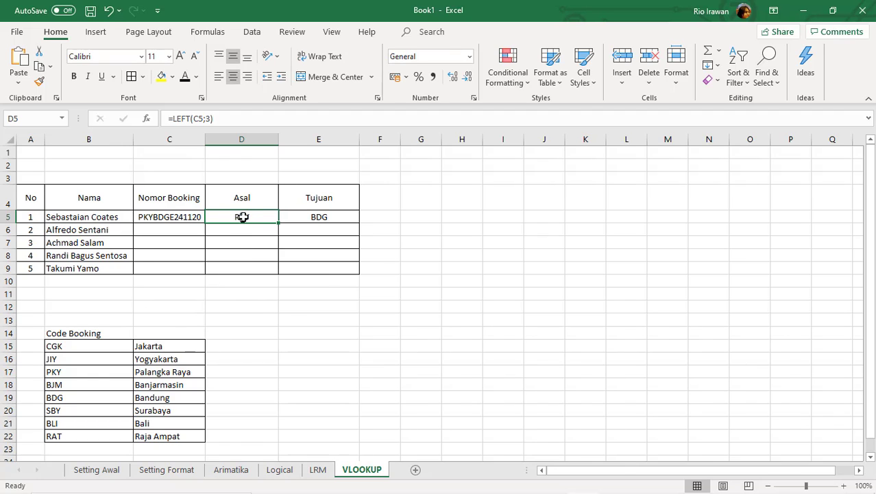
left_click_drag(73, 345, 176, 434)
left_click(182, 423)
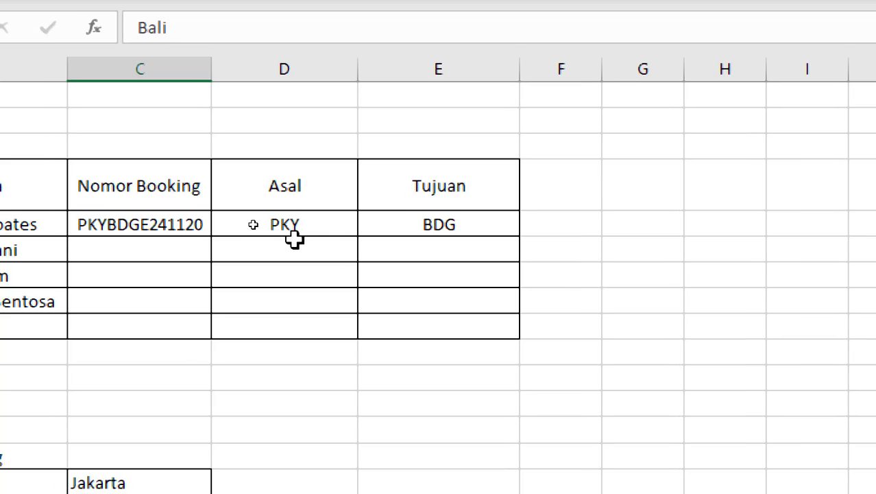
Step: Wrap the LEFT formula in Asal cell D5 in a lookup: =VLOOKUP(LEFT(C5;3);B15:C22;2;FALSE)
left_click(312, 228)
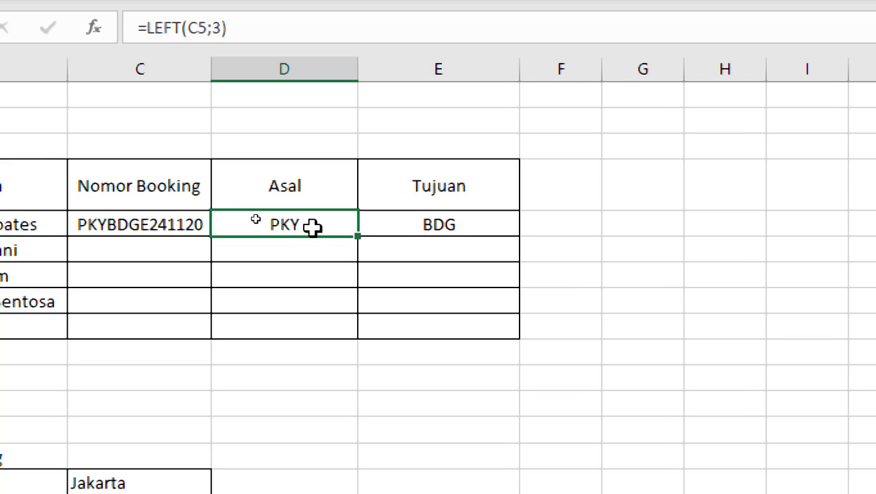
double_click(312, 227)
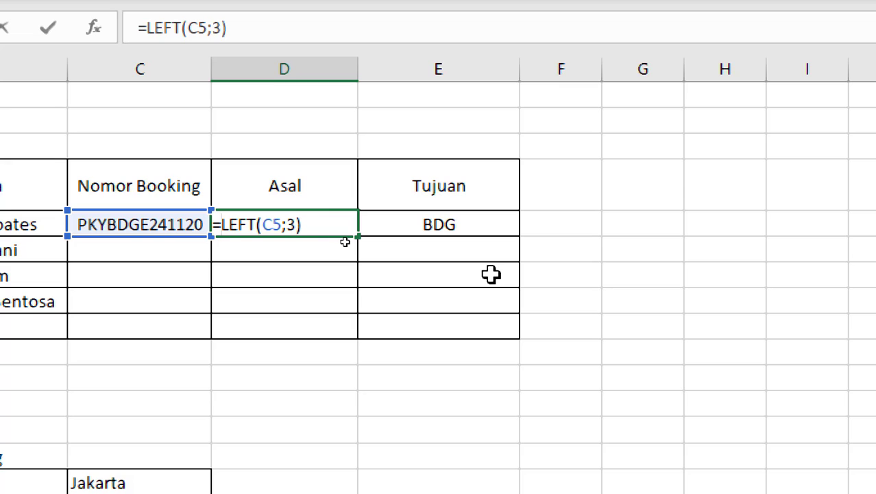
type("vloo")
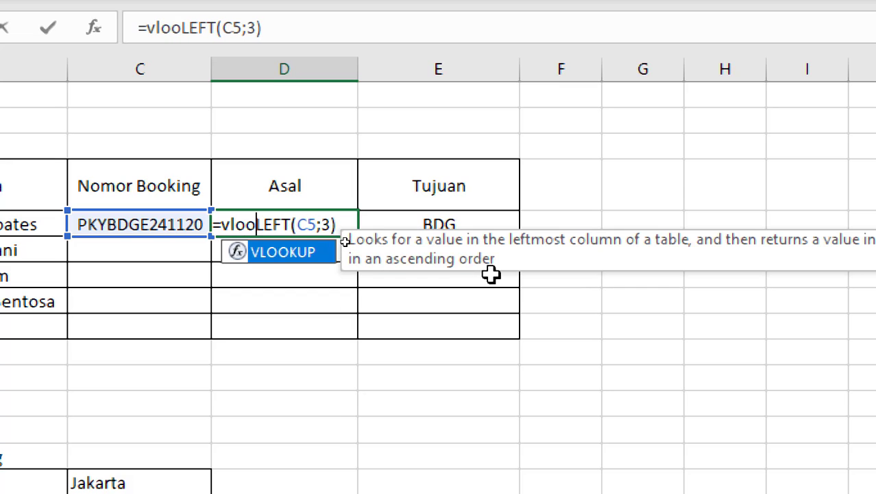
type("kup(")
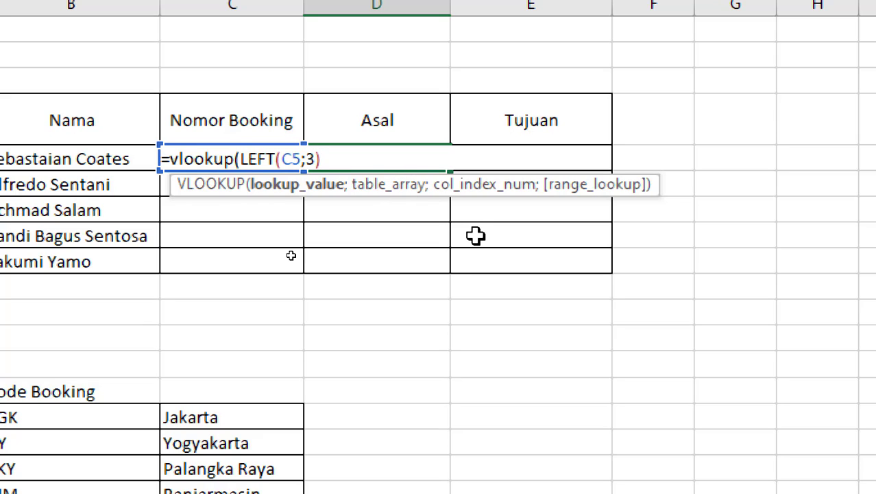
type(";")
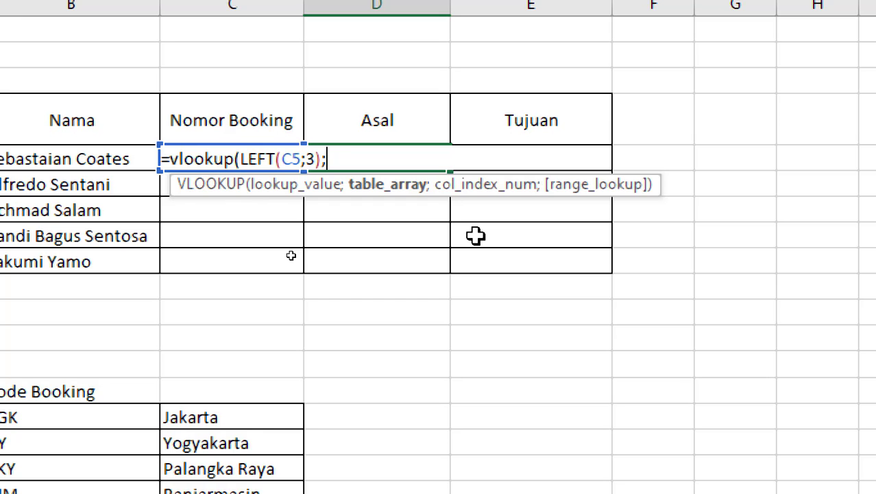
scroll(474, 236, "down", 1)
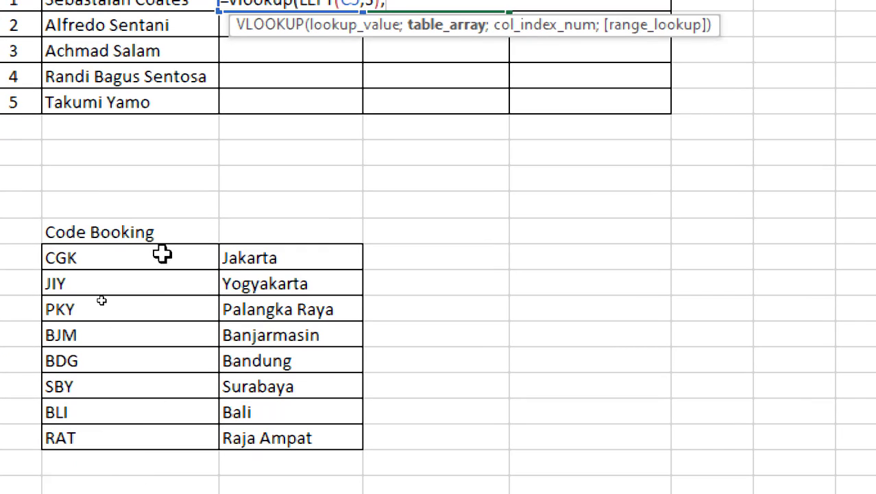
left_click_drag(195, 254, 306, 439)
scroll(483, 85, "up", 1)
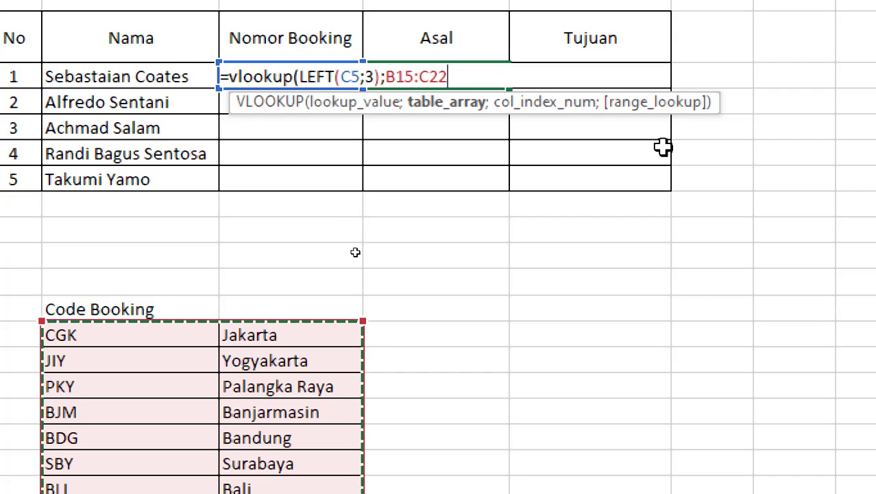
type(";")
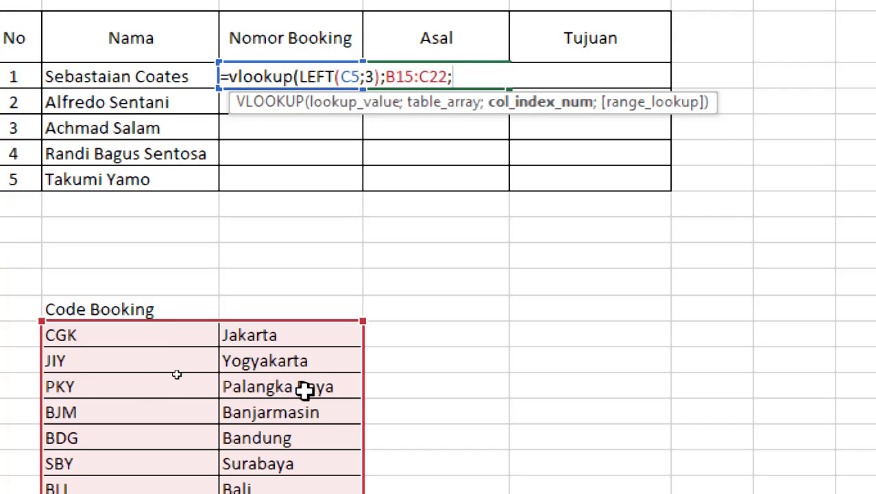
type("2;")
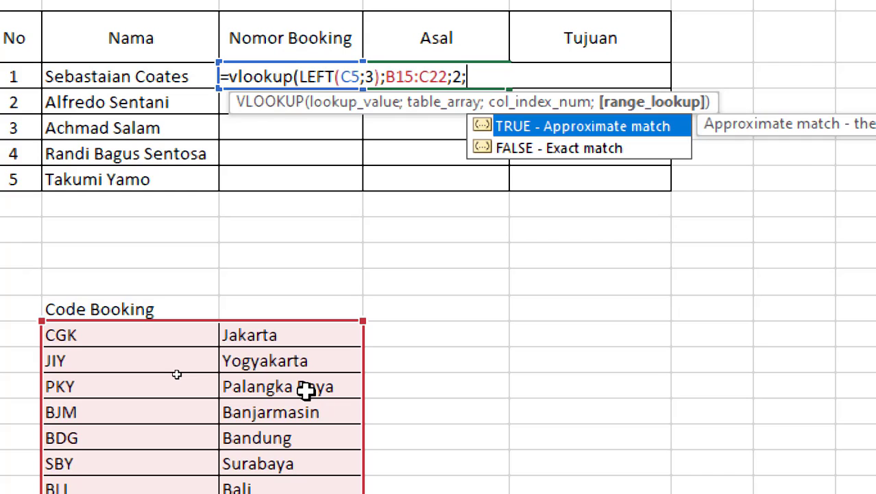
type("fa")
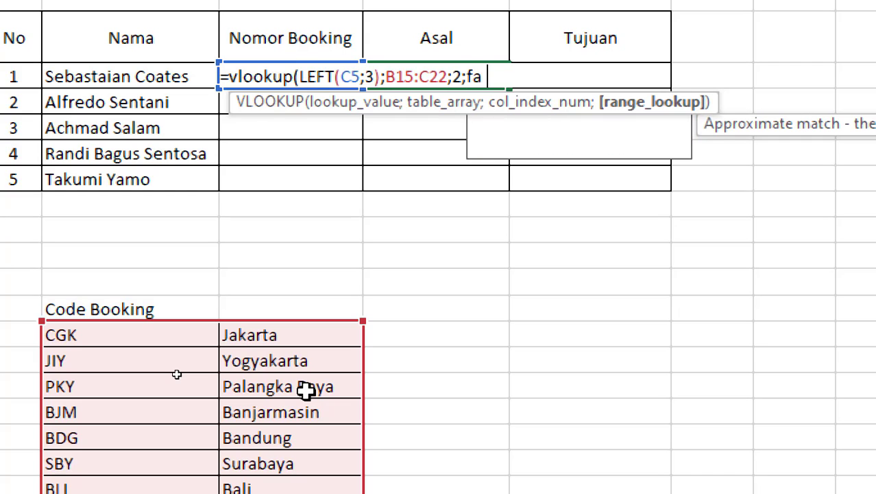
type("lse)")
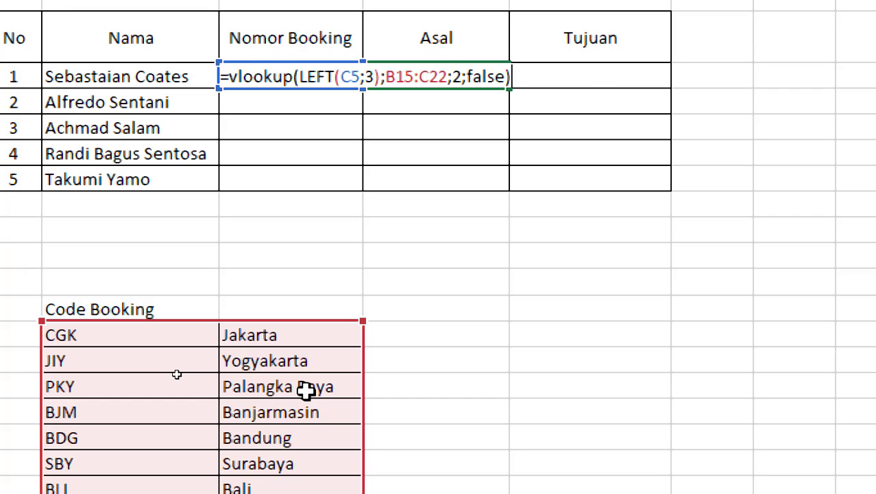
key("Return")
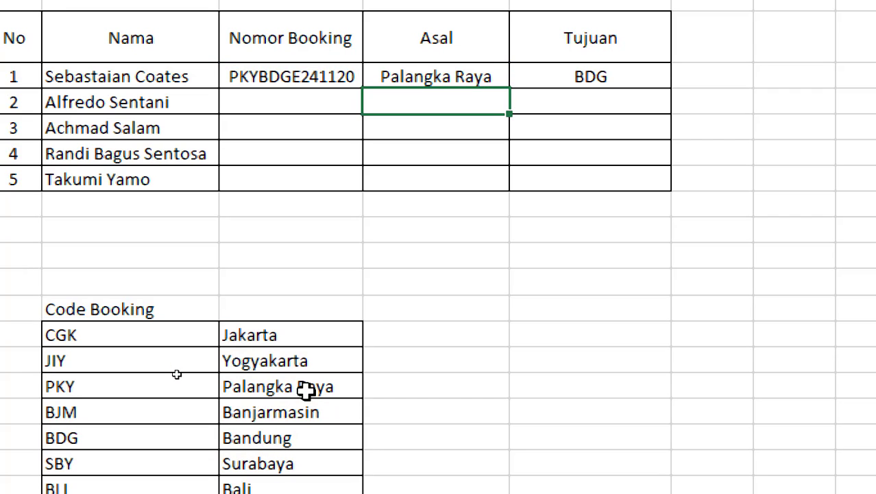
Step: Edit the VLOOKUP formula in D5 so the lookup range starts at the absolute reference $B$15
left_click(446, 78)
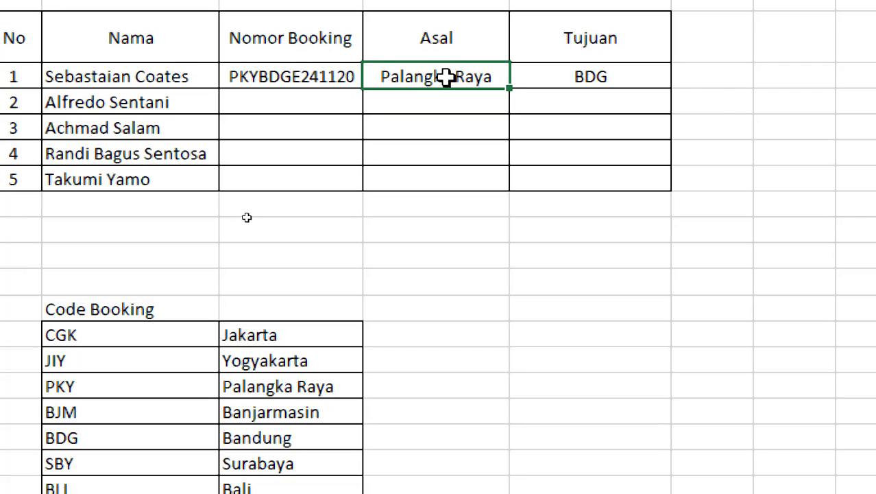
double_click(446, 77)
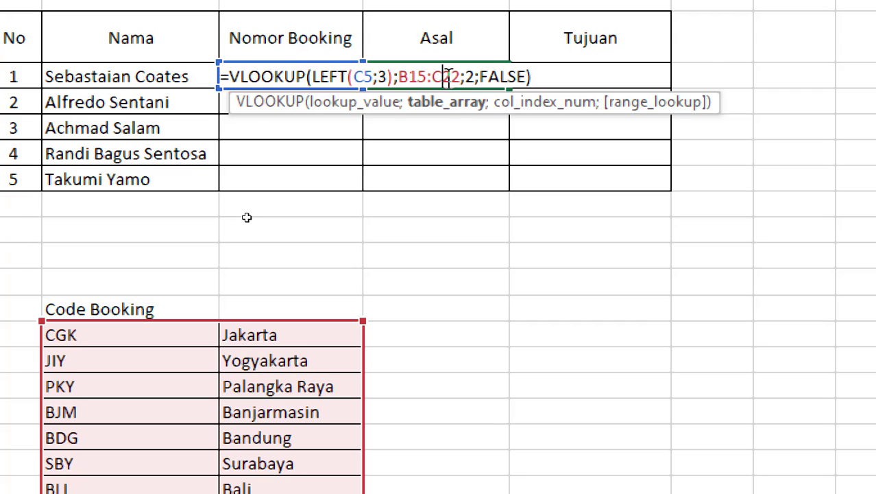
key("Left")
key("Left")
key("Left")
key("Left")
left_click(394, 77)
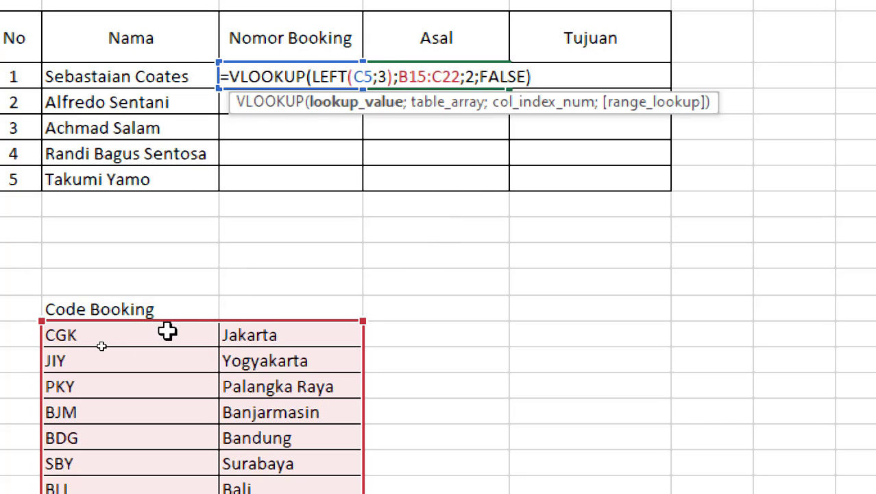
left_click(399, 76)
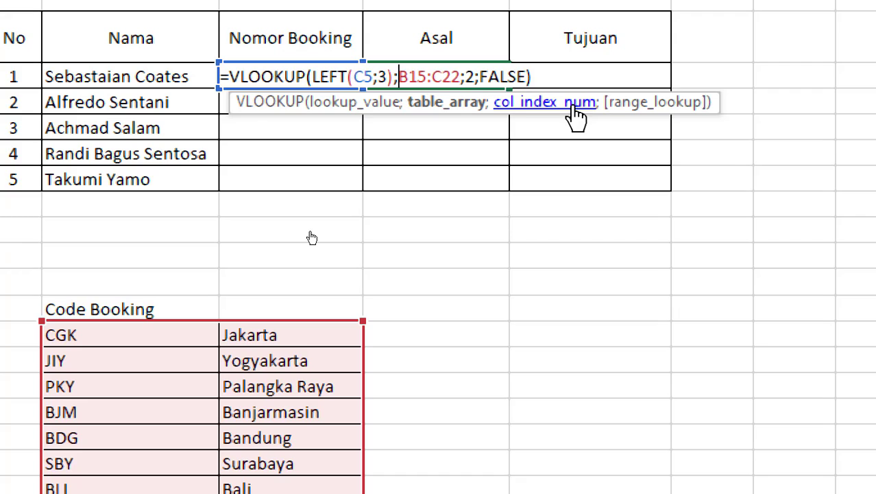
type("$")
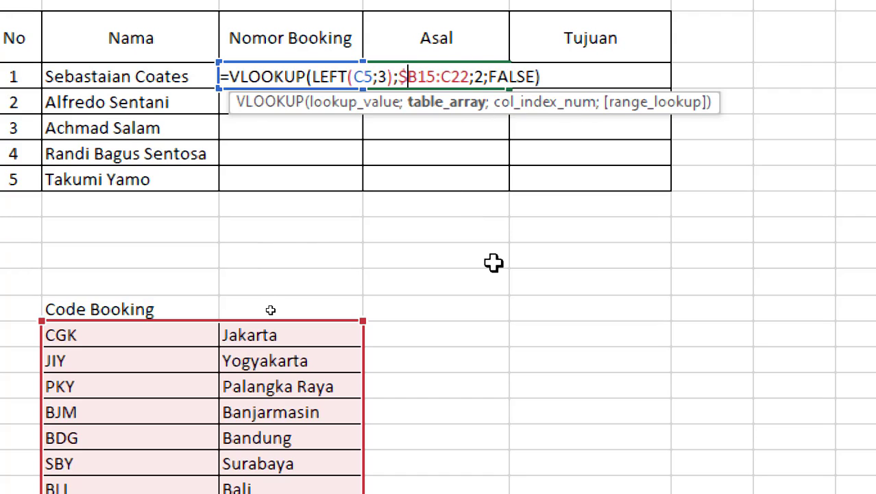
key("Right")
type("$")
Step: Make the end of the lookup range in D5 absolute as $C$22 and commit the formula
key("Right")
key("Right")
key("Right")
key("Right")
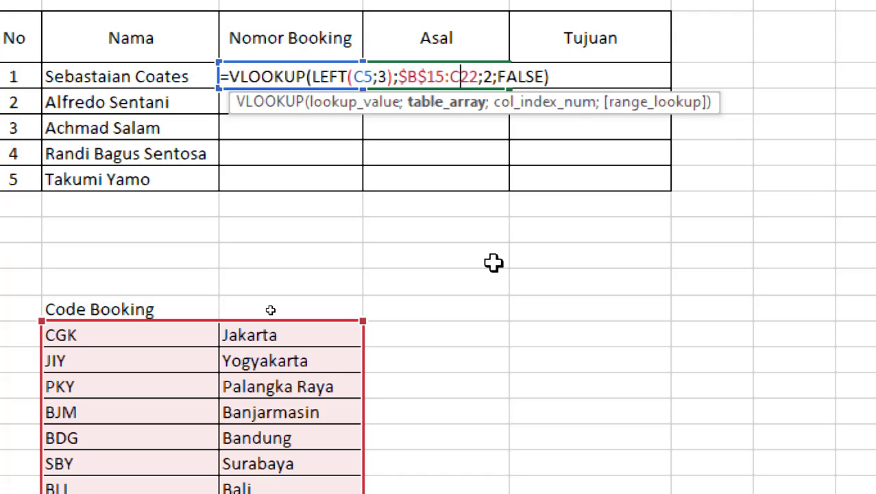
key("Left")
type("$")
key("Right")
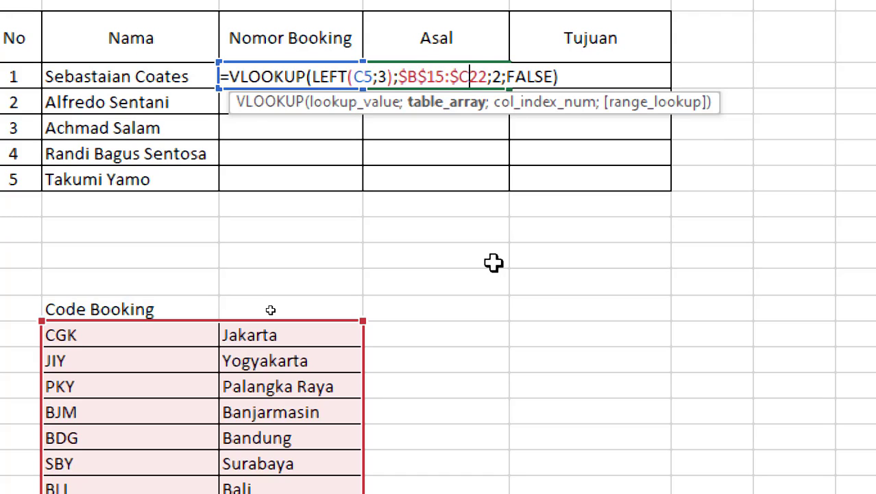
type("$")
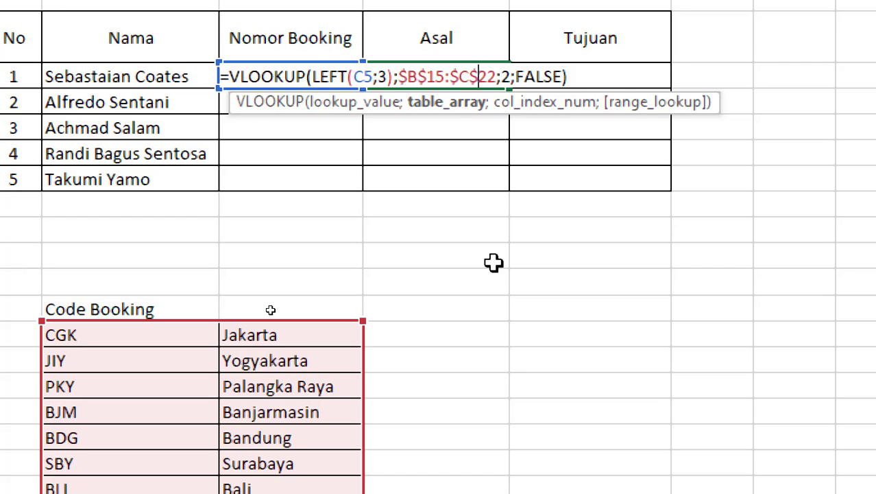
key("Return")
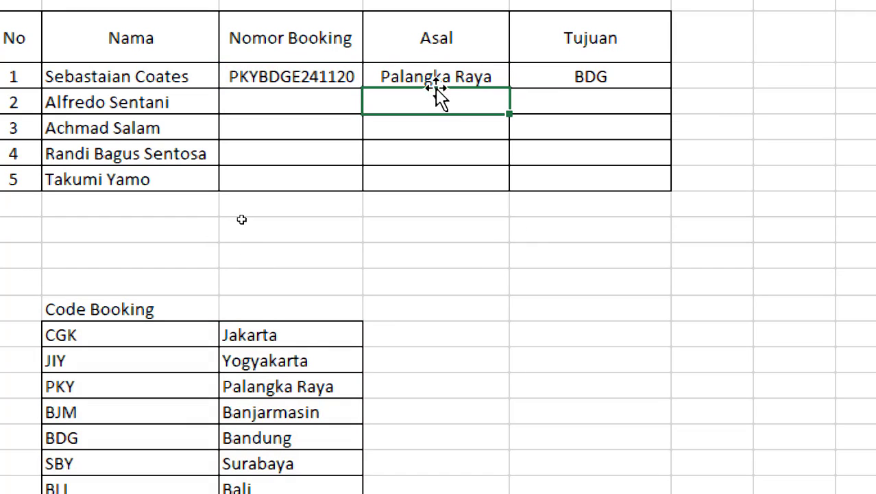
Step: Enter the second passenger's booking number in C6, using origin code BJM and destination code SBY
left_click(340, 103)
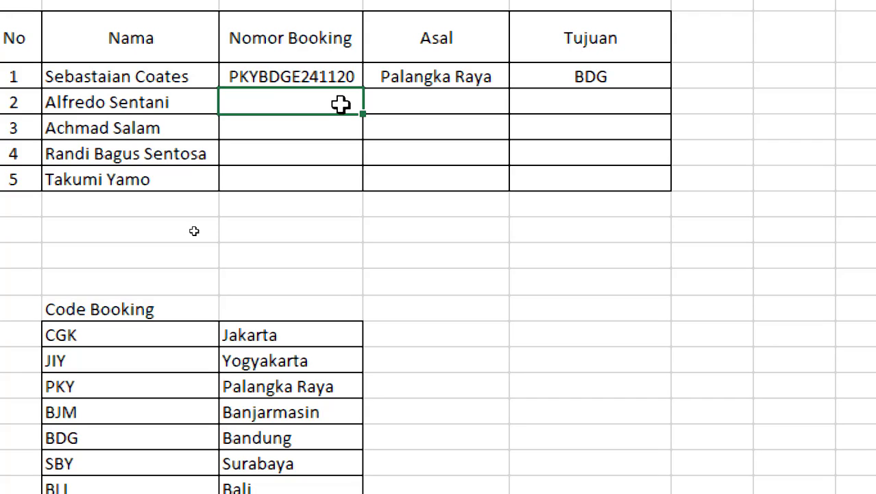
type("BJM")
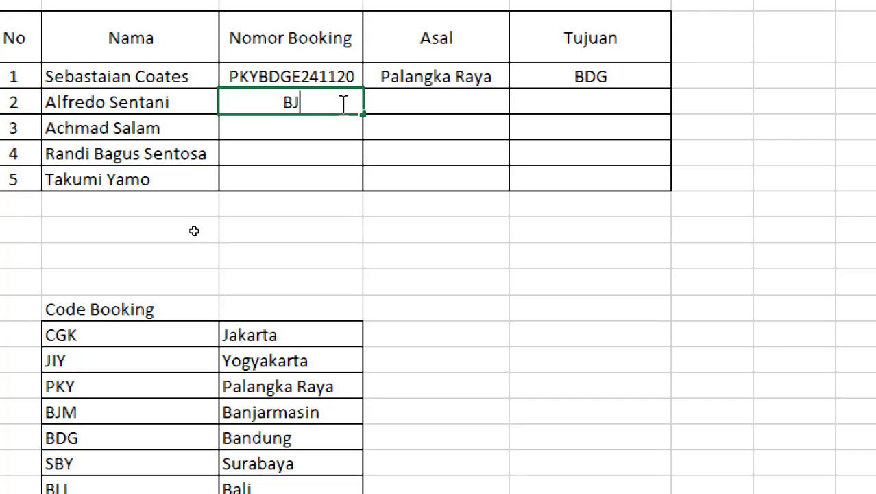
type("SBY")
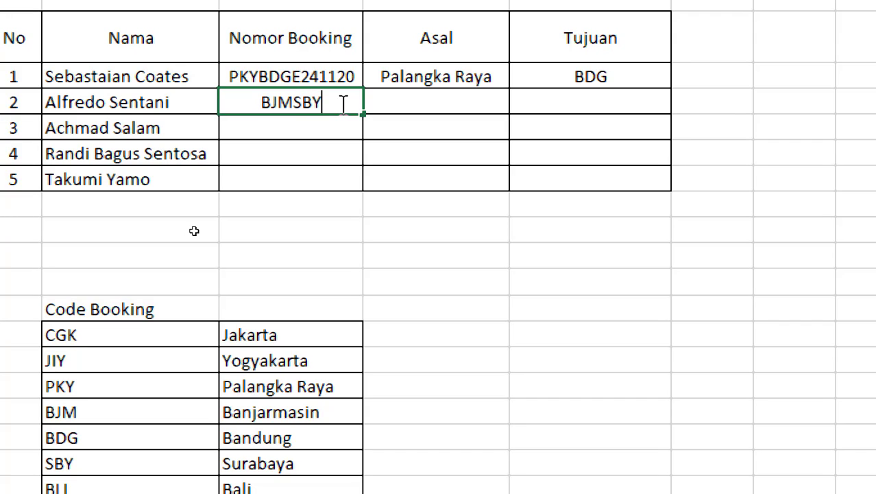
type("B")
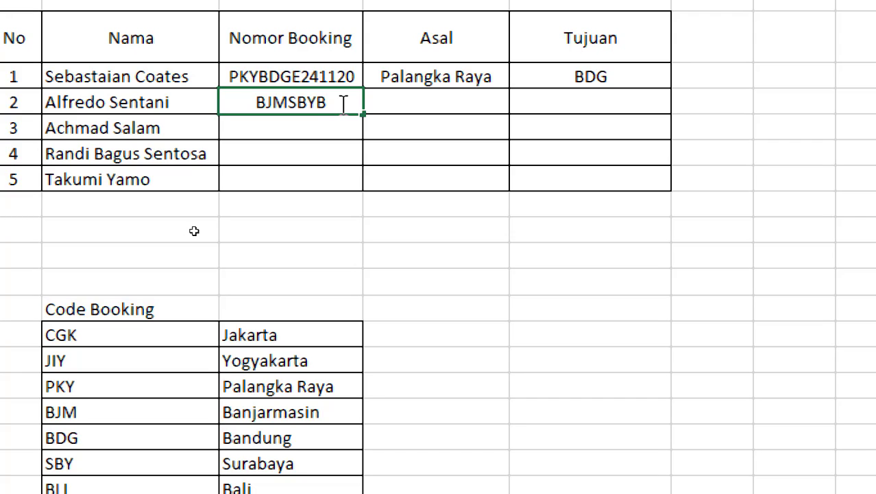
type("241120")
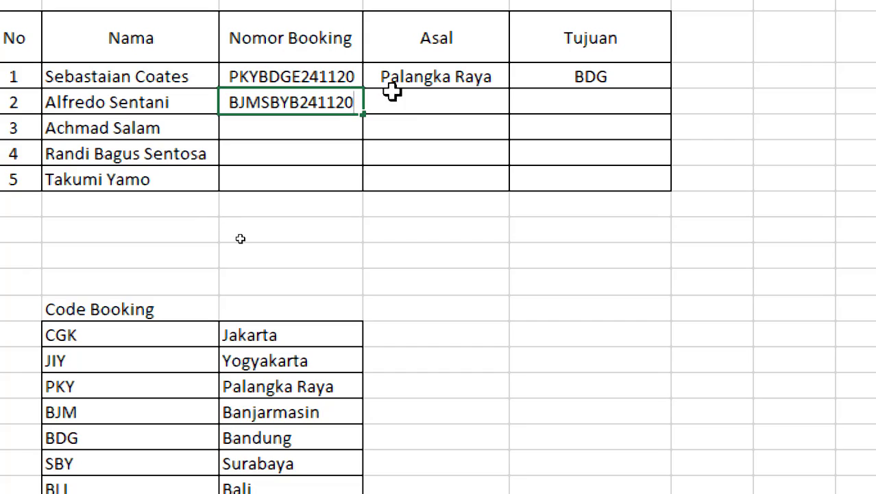
left_click(437, 121)
Step: Fill the Asal formula from D5 down to D6 and check the copied formula's references against the Code Booking list
left_click(433, 81)
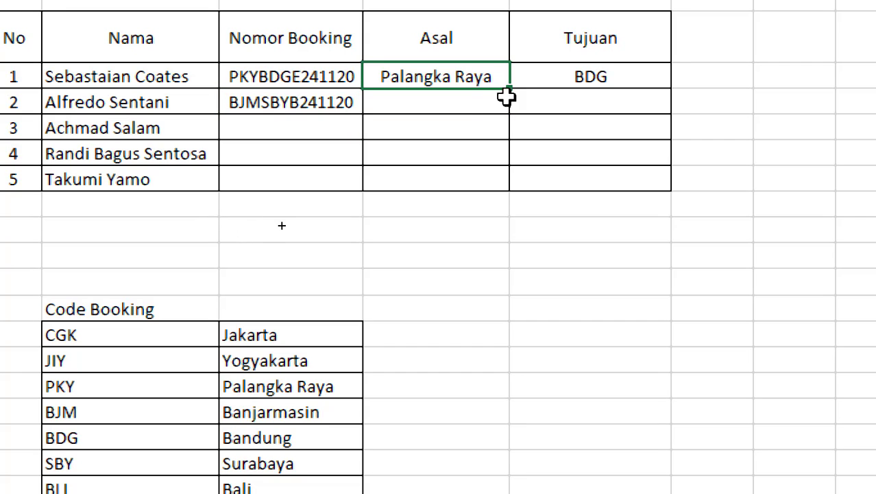
left_click_drag(510, 90, 509, 113)
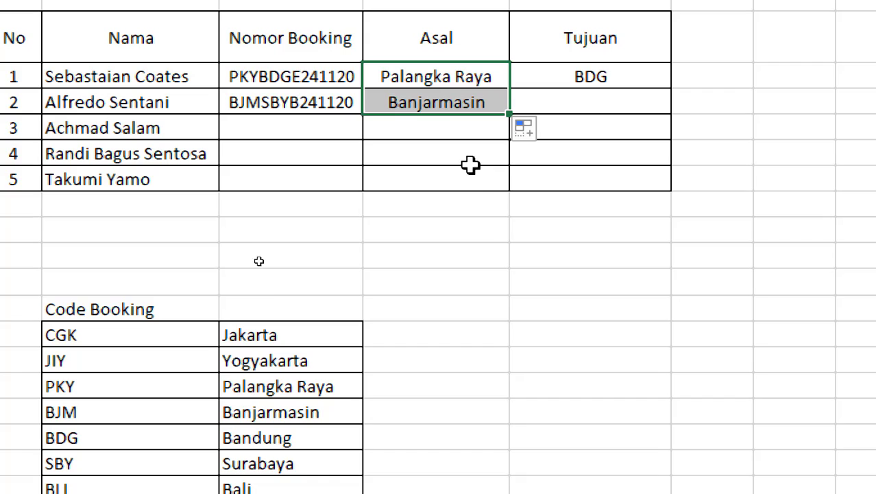
left_click(452, 102)
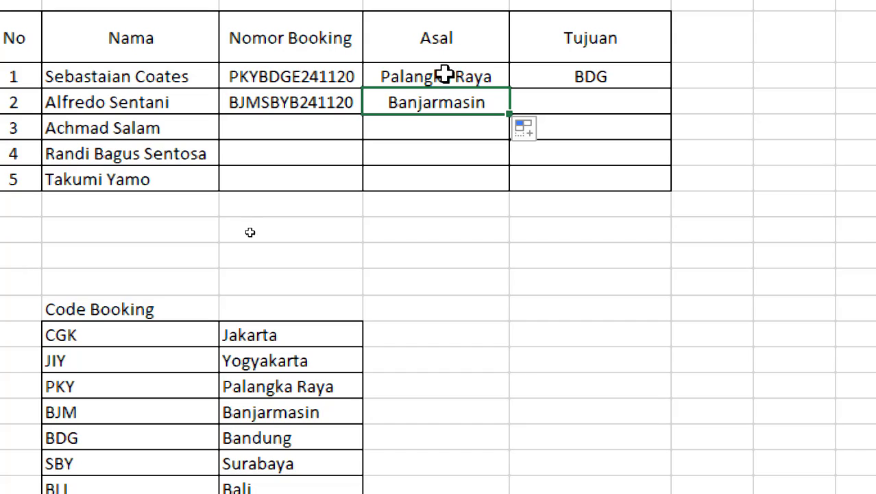
double_click(446, 102)
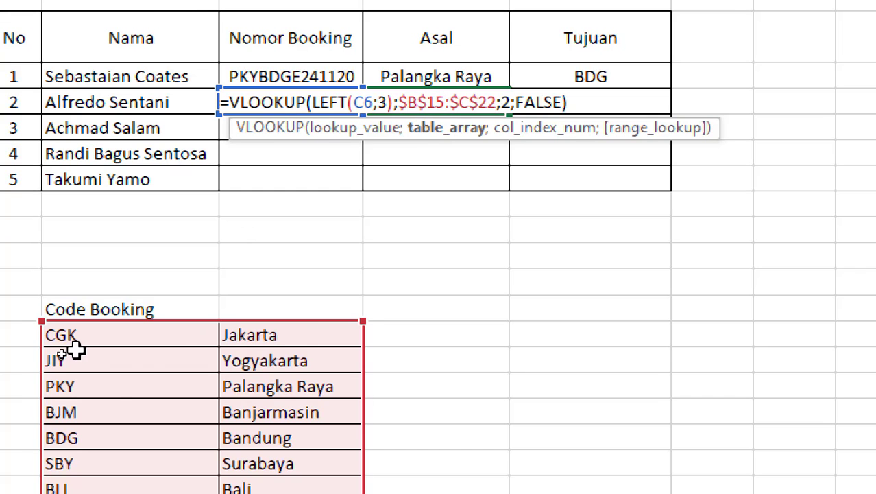
scroll(202, 440, "down", 1)
scroll(376, 229, "up", 1)
left_click(460, 124)
left_click(459, 77)
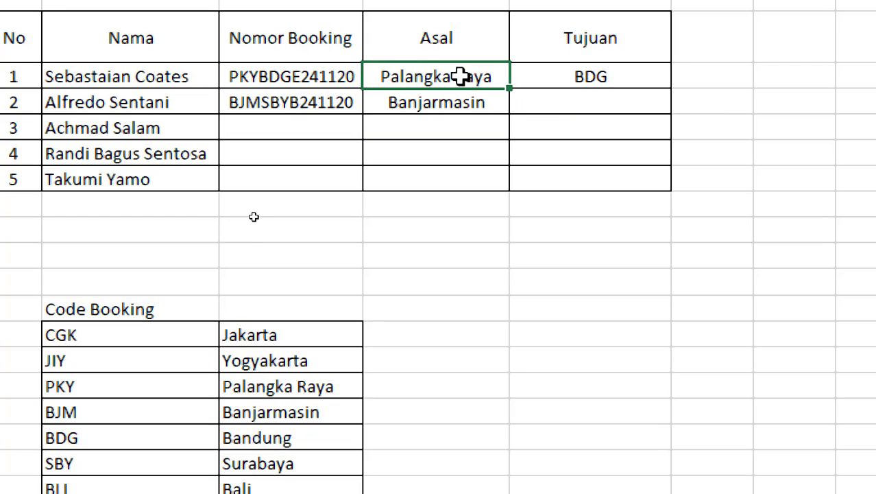
left_click(418, 107)
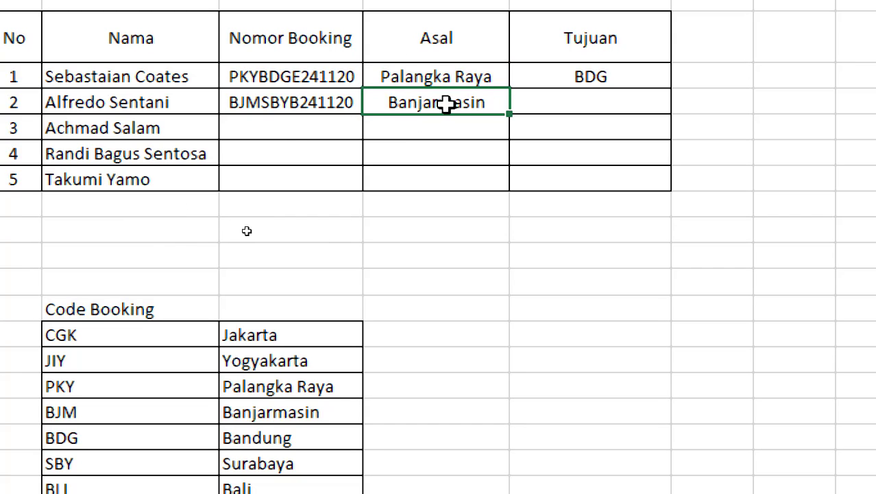
Step: Make the lookup range in D5's VLOOKUP formula relative as B15:C22, and check it against the Code Booking list
double_click(448, 74)
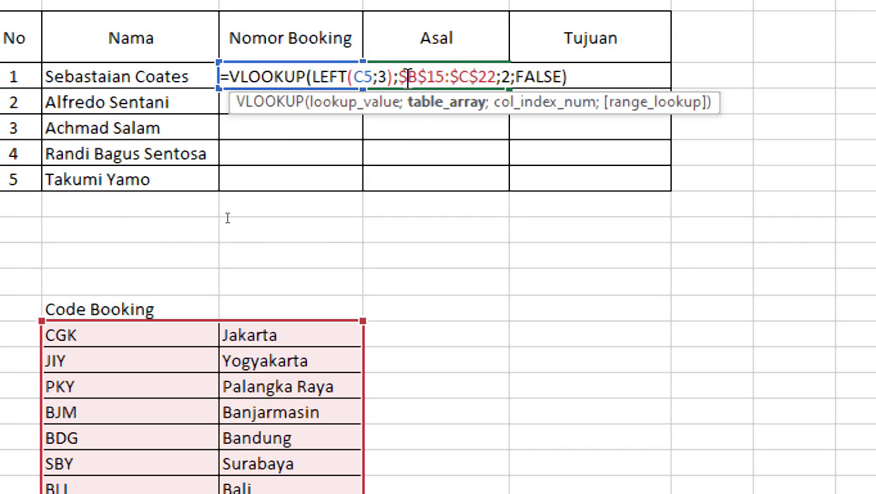
key("BackSpace")
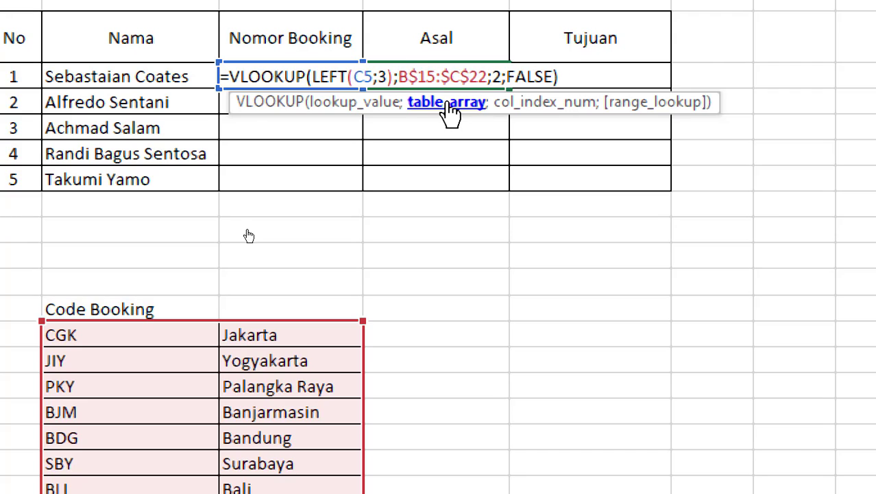
key("BackSpace")
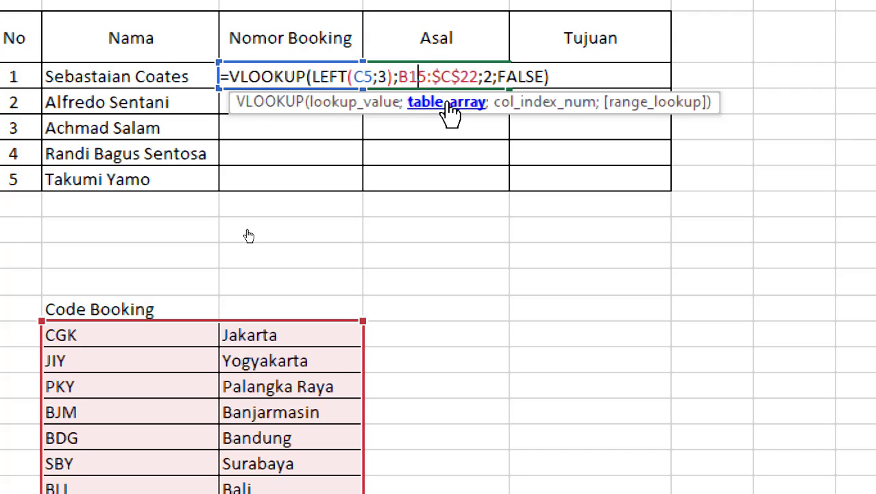
key("Delete")
key("Right")
key("Delete")
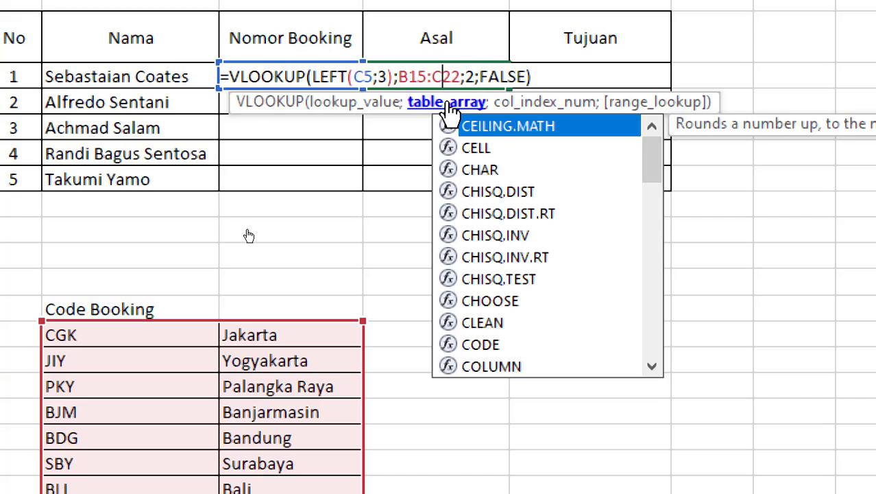
key("Return")
double_click(459, 76)
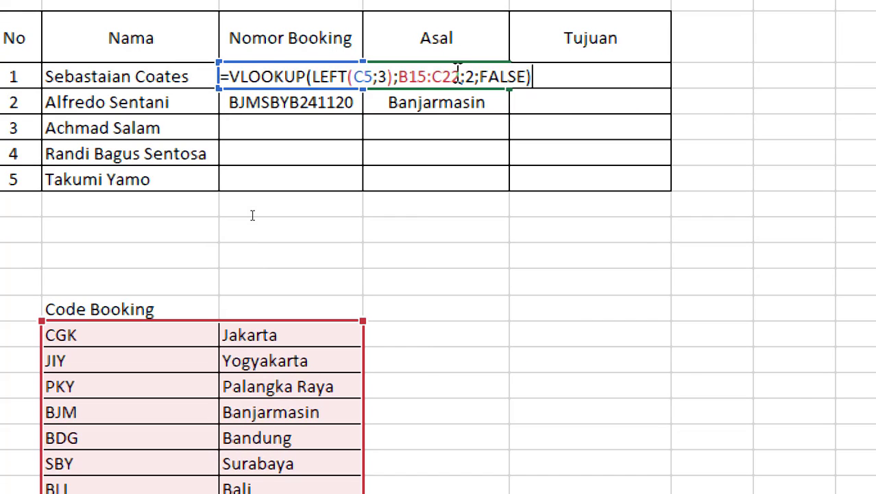
scroll(524, 202, "down", 1)
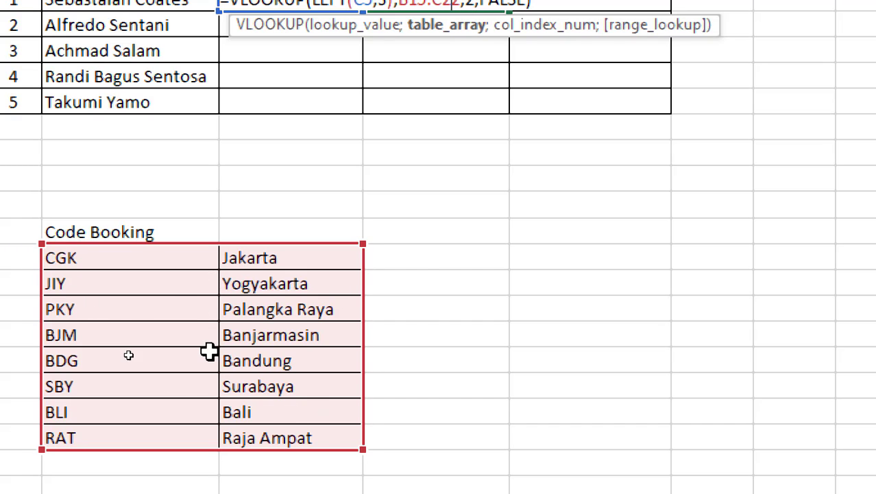
scroll(432, 274, "up", 1)
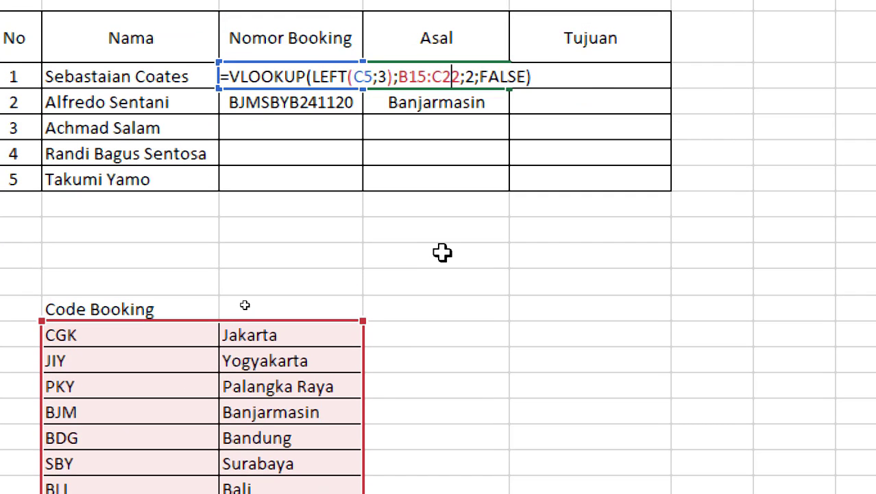
key("Return")
Step: Fill the Asal formula with the relative lookup range from D5 down to D6
left_click(490, 71)
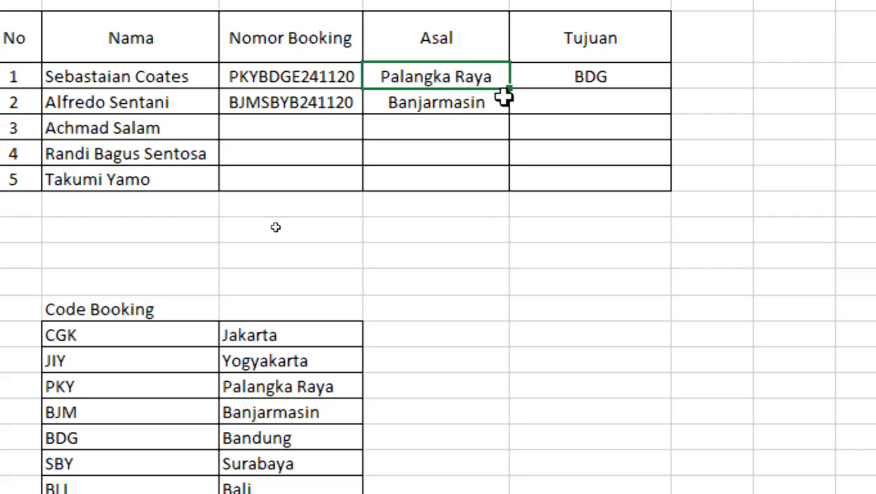
left_click_drag(511, 102, 509, 106)
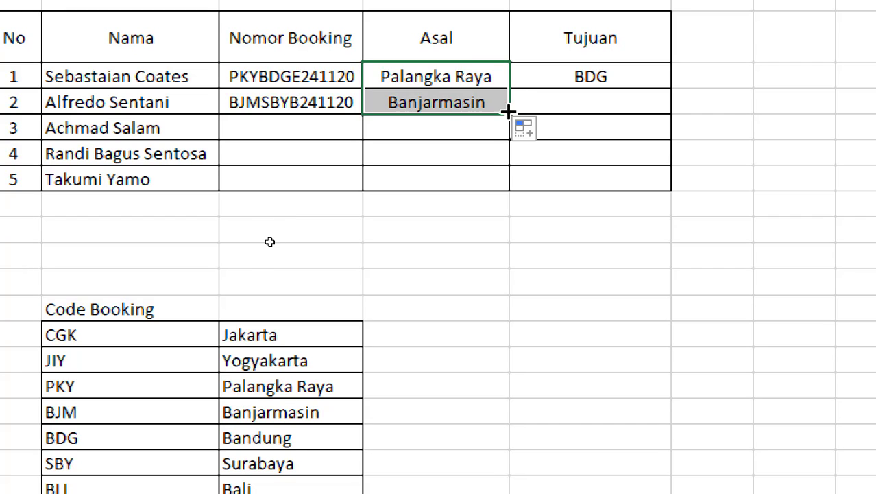
left_click(474, 177)
Step: Compare the lookup ranges of the formulas in D5 and D6 against the Code Booking list
left_click(454, 74)
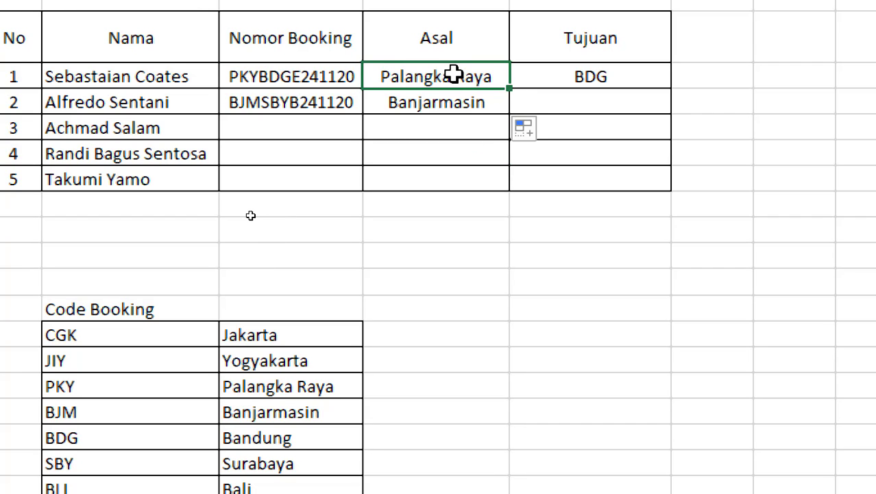
double_click(454, 74)
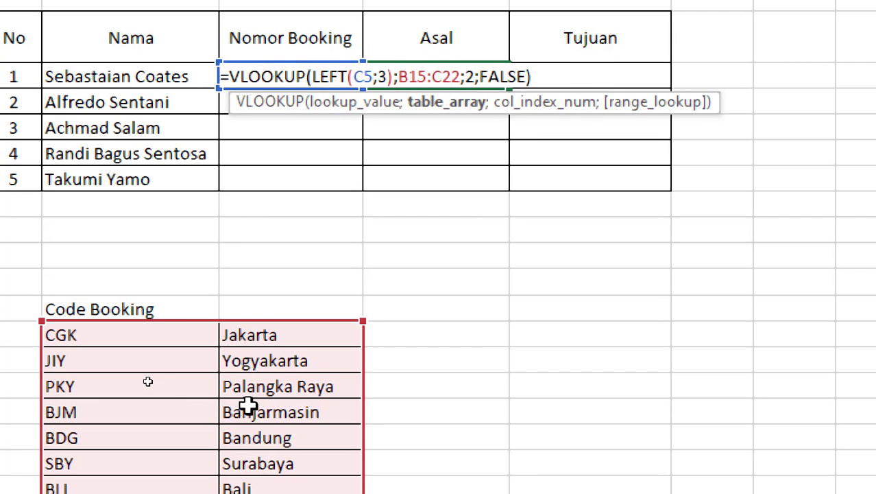
key("Return")
double_click(455, 103)
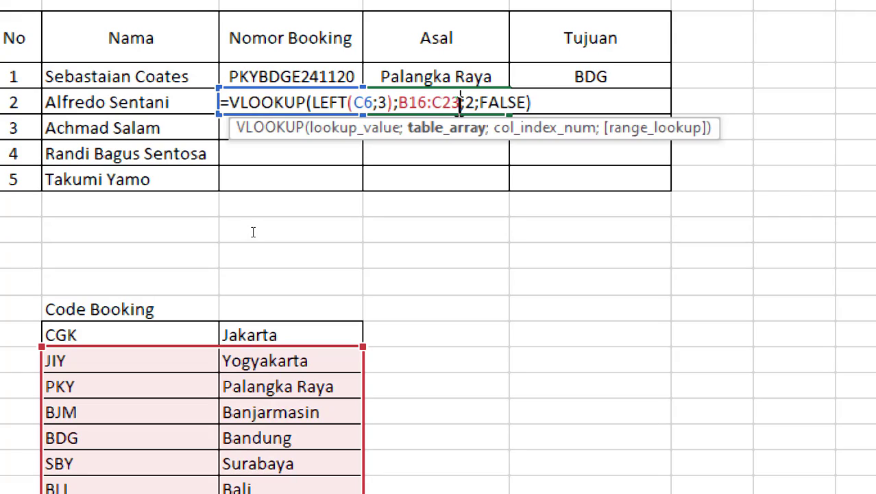
scroll(366, 229, "down", 1)
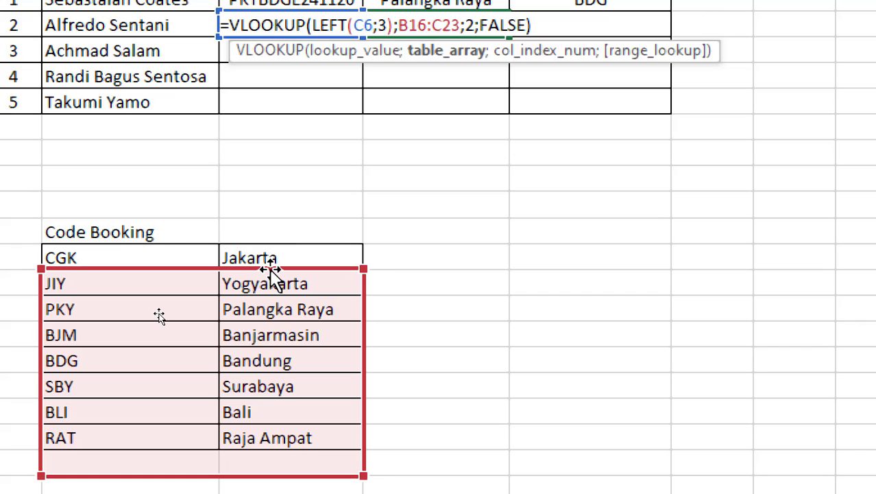
scroll(404, 165, "up", 1)
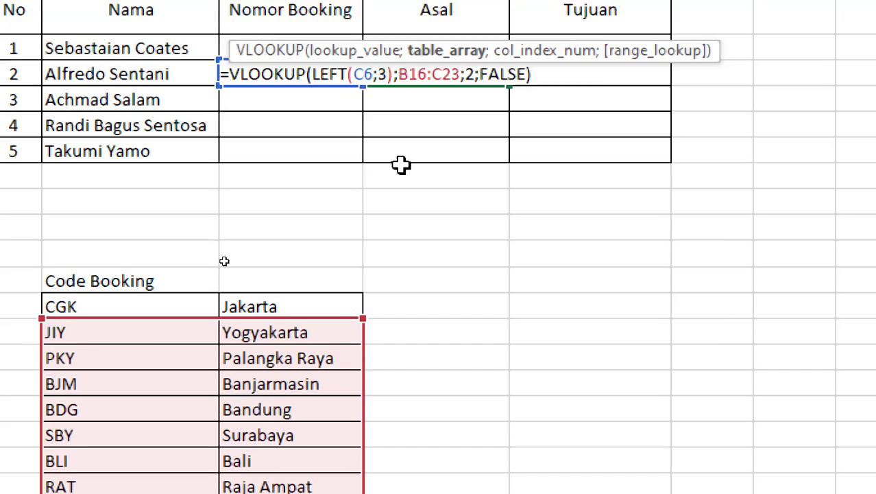
scroll(420, 173, "down", 1)
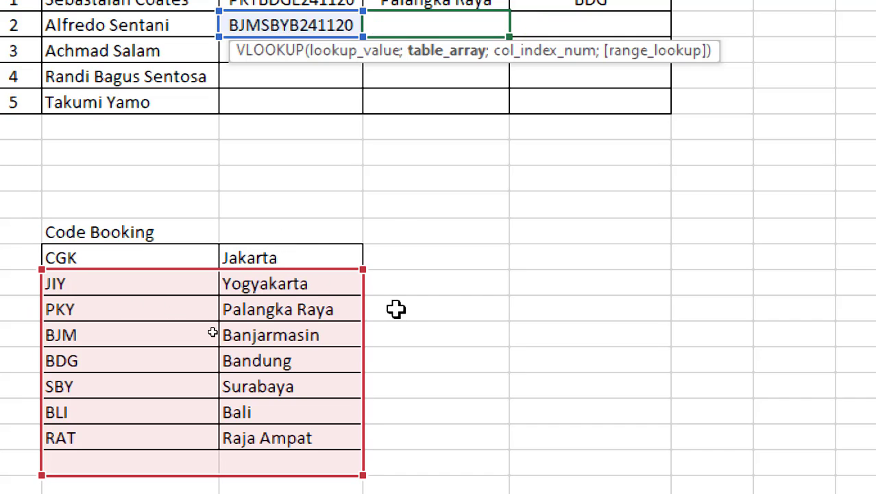
scroll(343, 327, "down", 1)
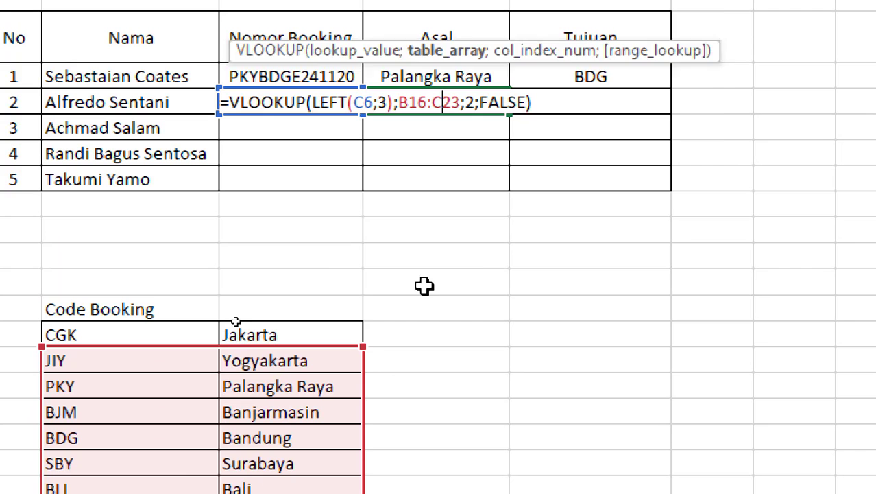
scroll(423, 287, "up", 2)
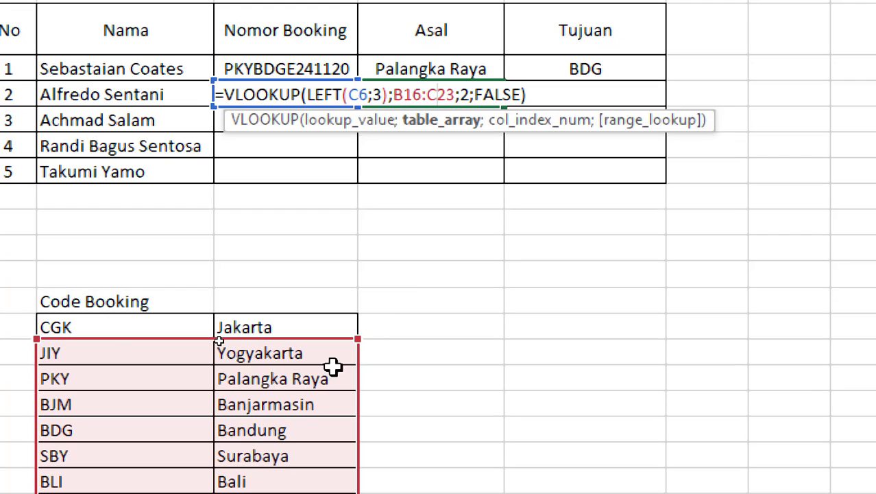
key("Return")
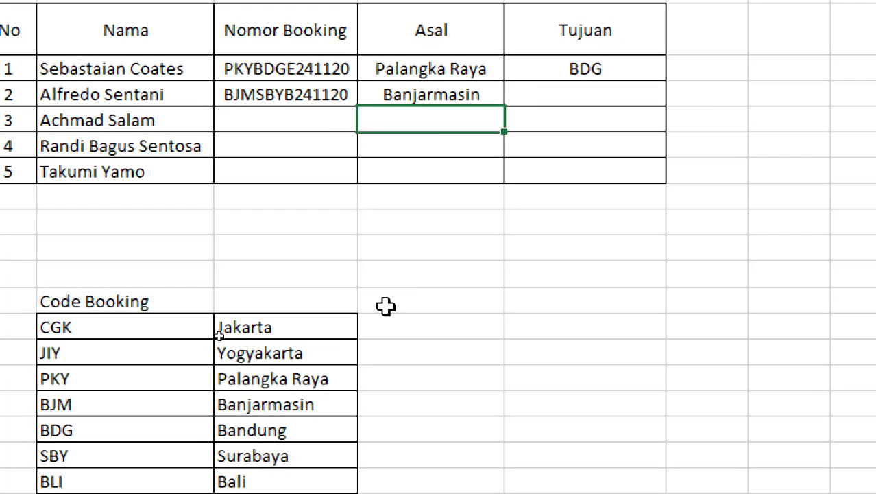
Step: Make the lookup range in D5's VLOOKUP formula absolute again as $B$15:$C$22 and commit it
left_click(431, 69)
double_click(413, 69)
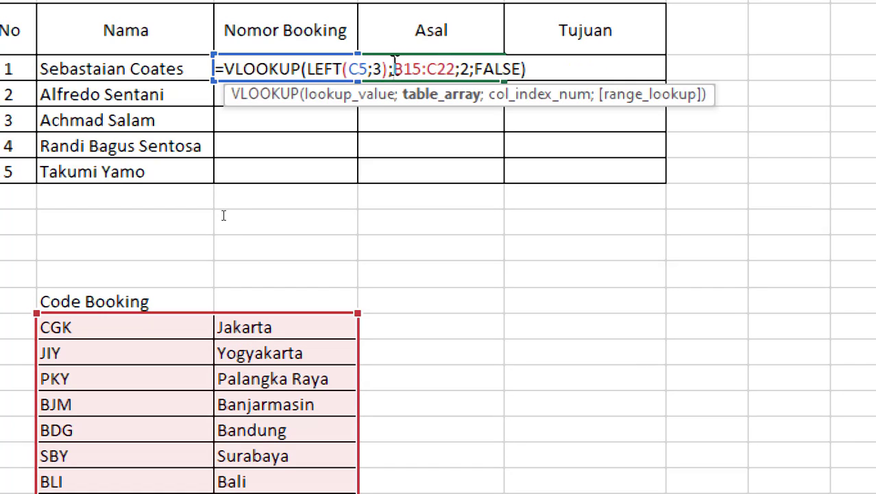
type("$")
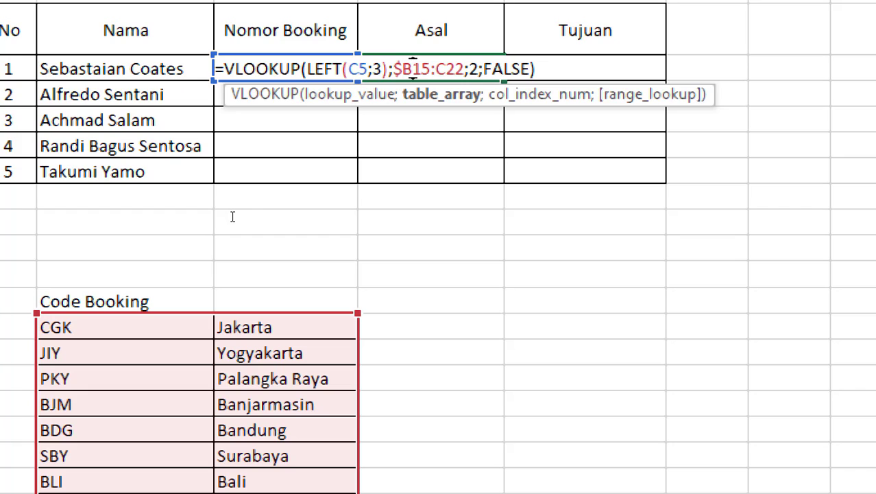
key("Right")
type("$B$")
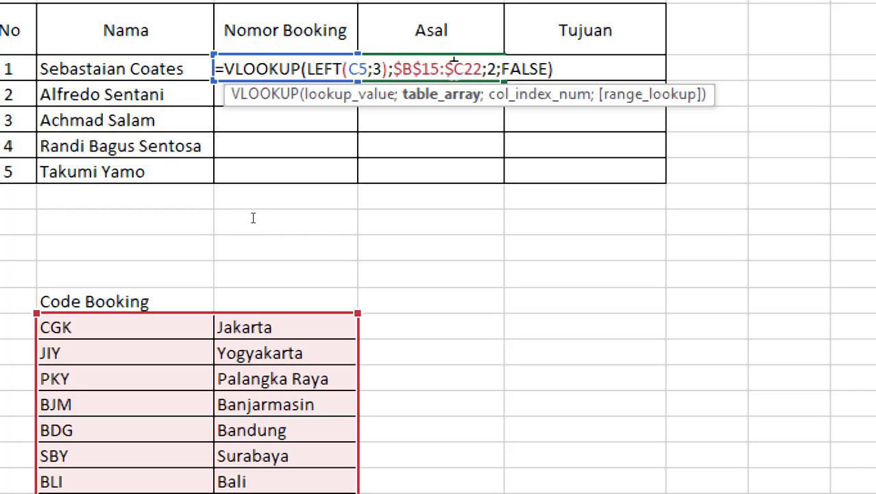
key("Right")
type("$")
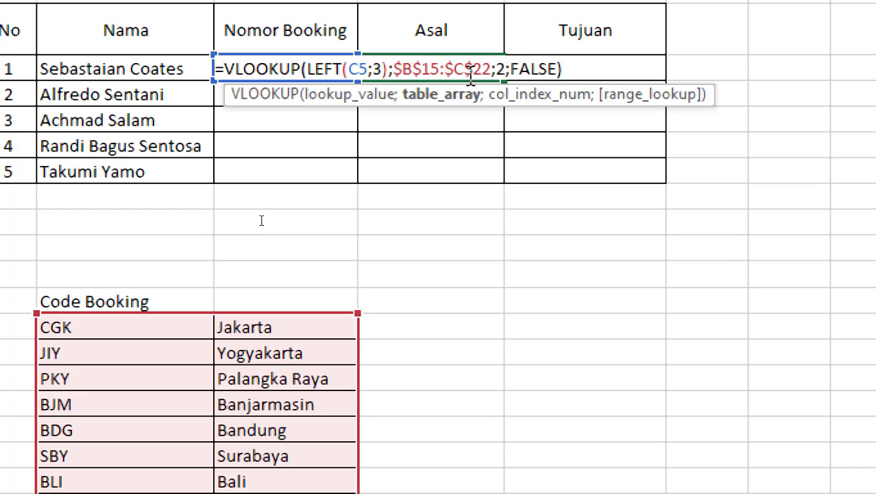
key("Return")
Step: Fill the absolute-range Asal formula from D5 down to D6 and check the copy's lookup range against the Code Booking list
left_click(484, 71)
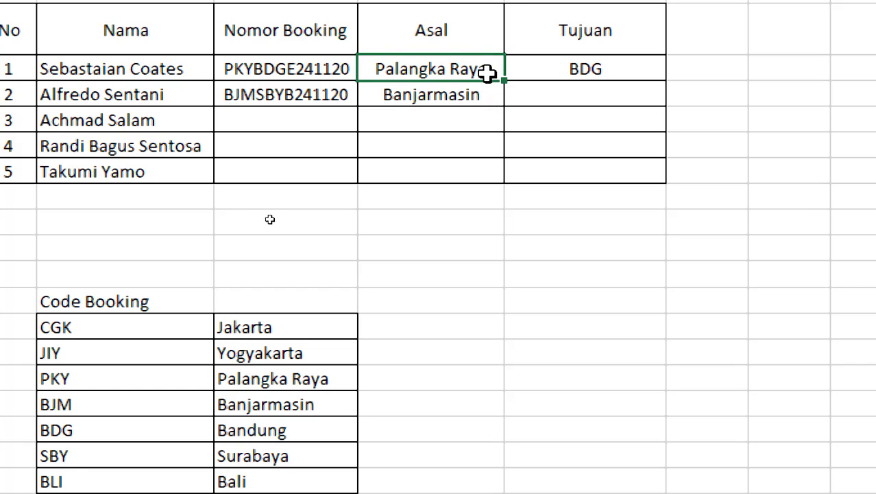
left_click_drag(503, 80, 509, 108)
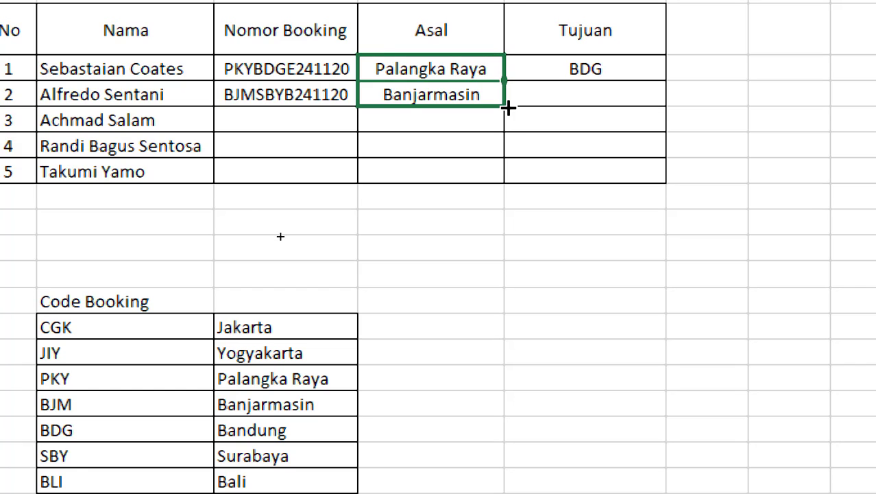
double_click(445, 94)
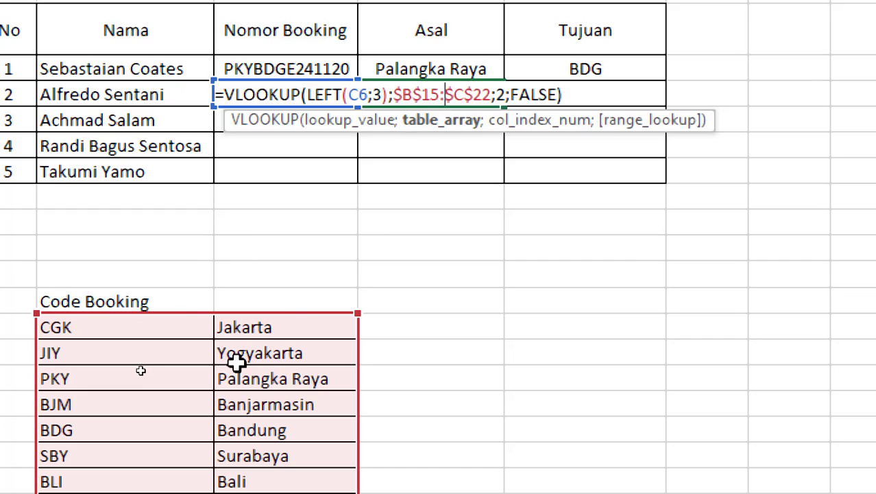
scroll(235, 361, "down", 1)
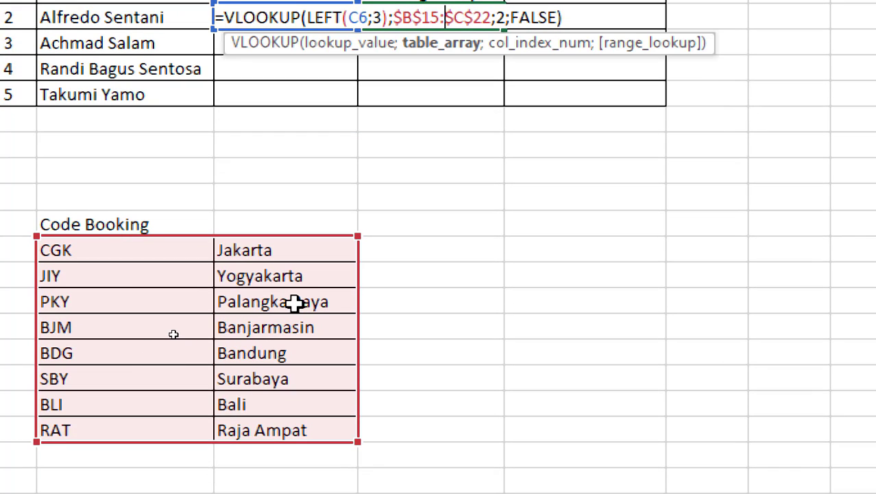
scroll(289, 302, "up", 1)
scroll(276, 309, "down", 2)
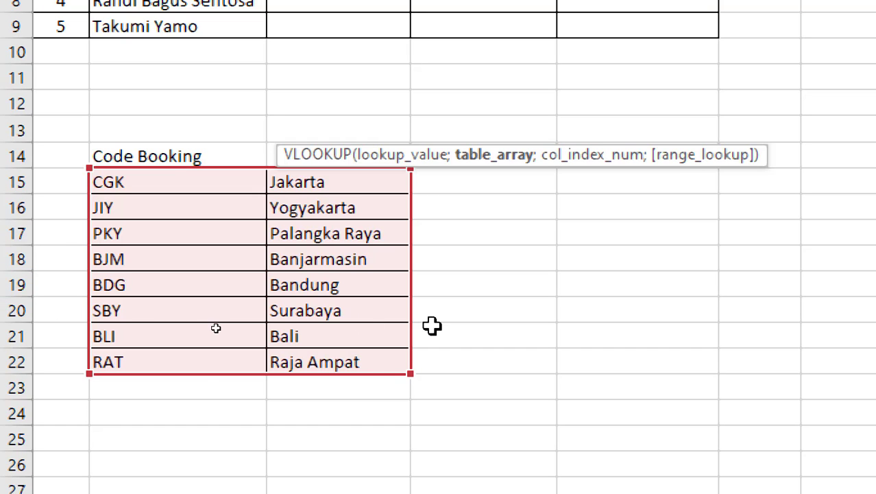
key("Escape")
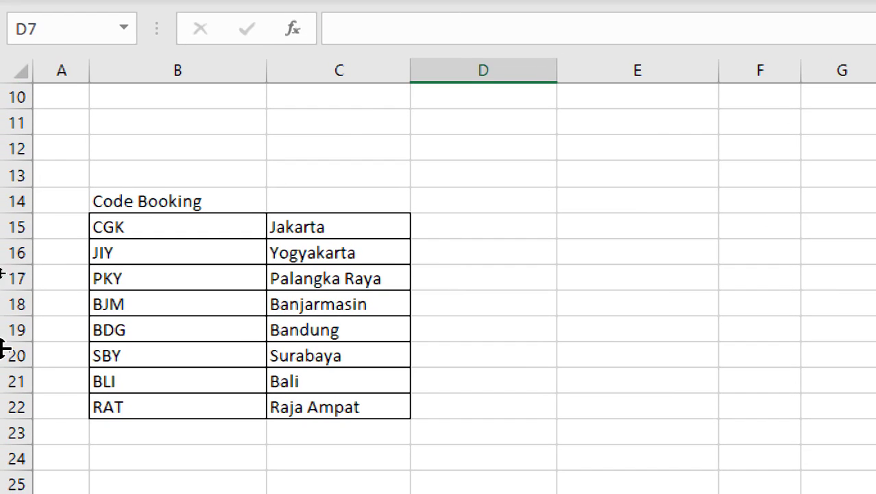
Step: Insert an empty row at row 19 of the Code Booking list, above the BDG entry
left_click(18, 327)
right_click(18, 329)
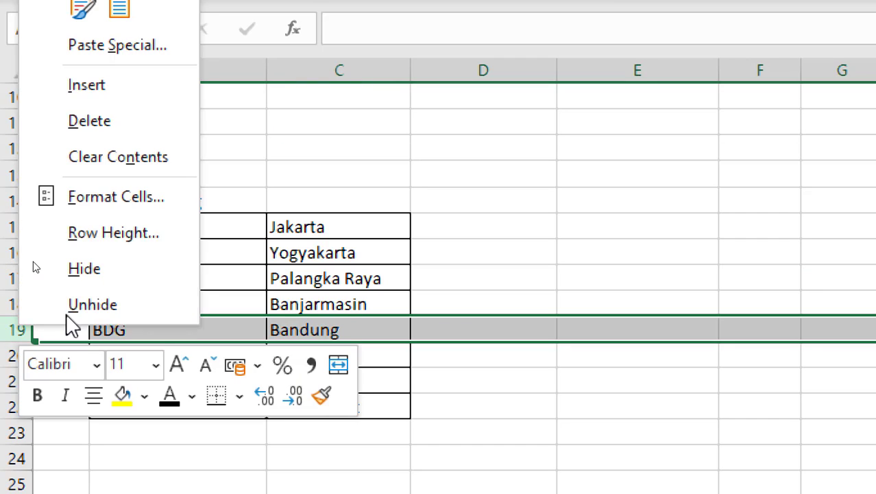
left_click(86, 85)
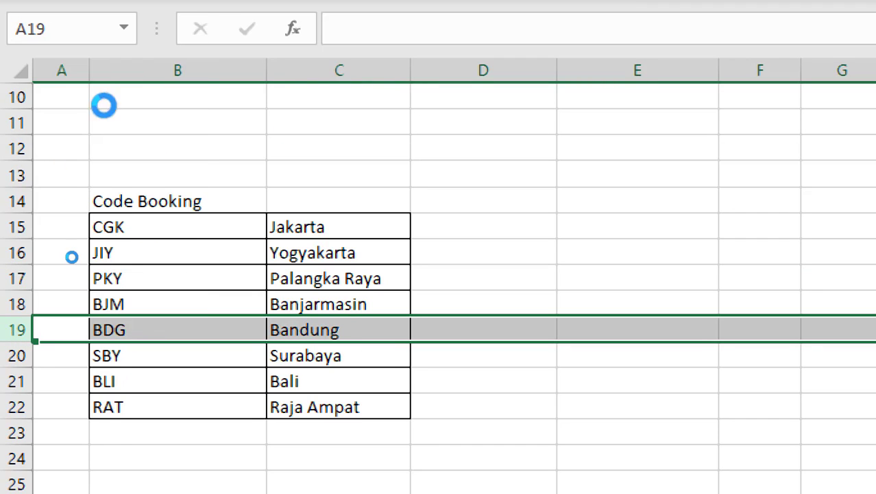
Step: Enter code SLO in B19 and its city Solo in C19 of the Code Booking list
left_click(171, 325)
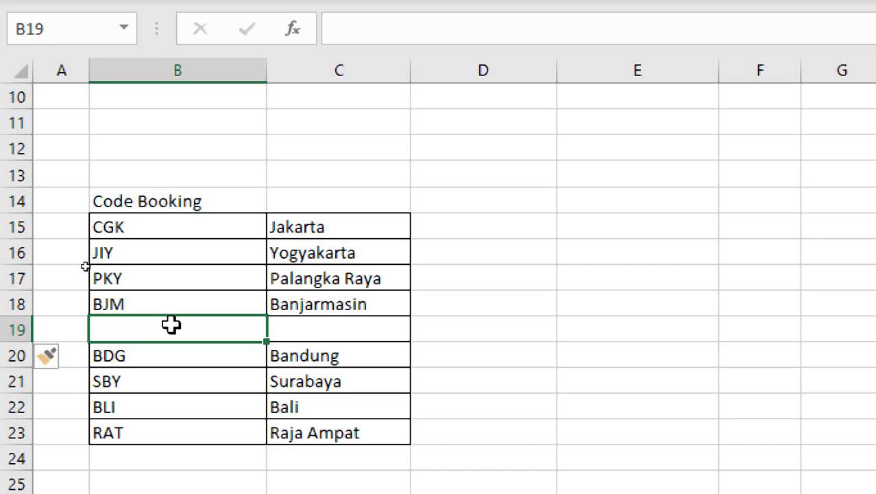
type("SLO")
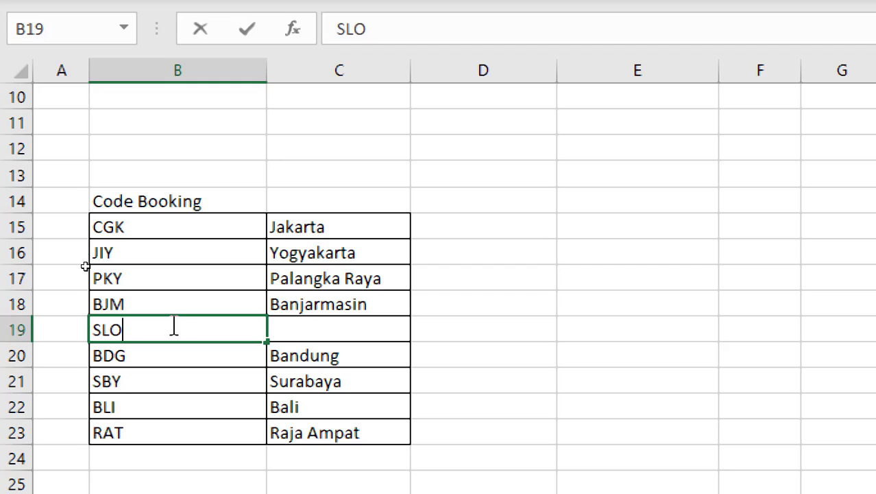
key("Tab")
type("Sl")
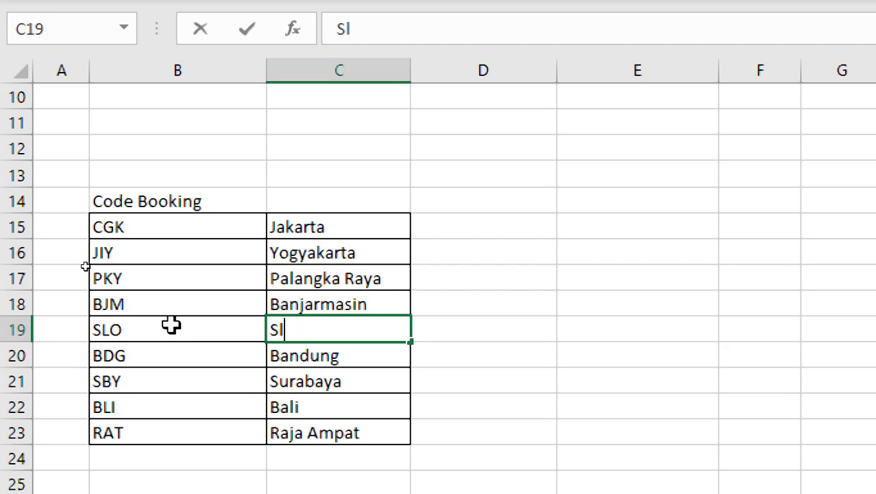
type("lo")
key("Return")
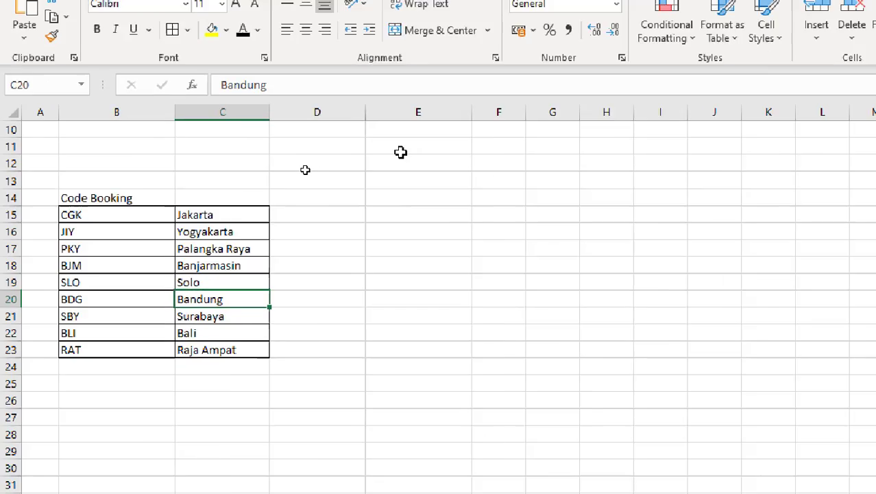
key("alt")
scroll(205, 215, "up", 2)
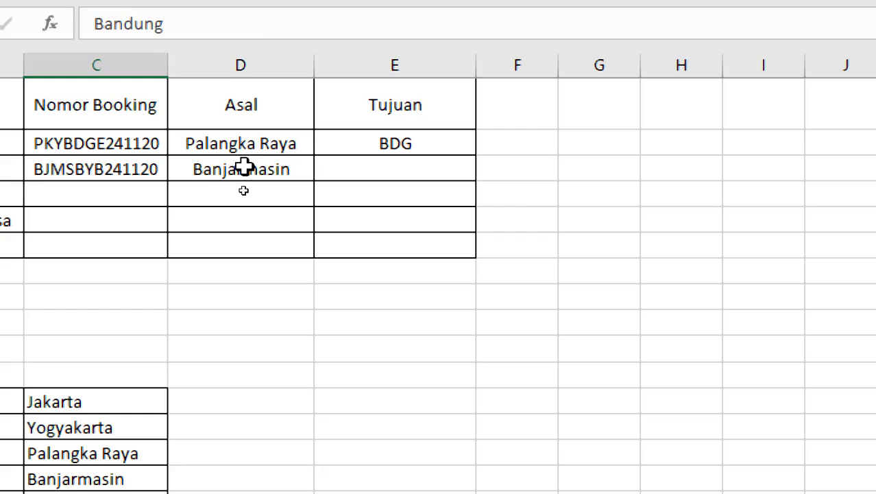
Step: Check the lookup range in D6's VLOOKUP formula against the Code Booking list with the added Solo row
double_click(246, 192)
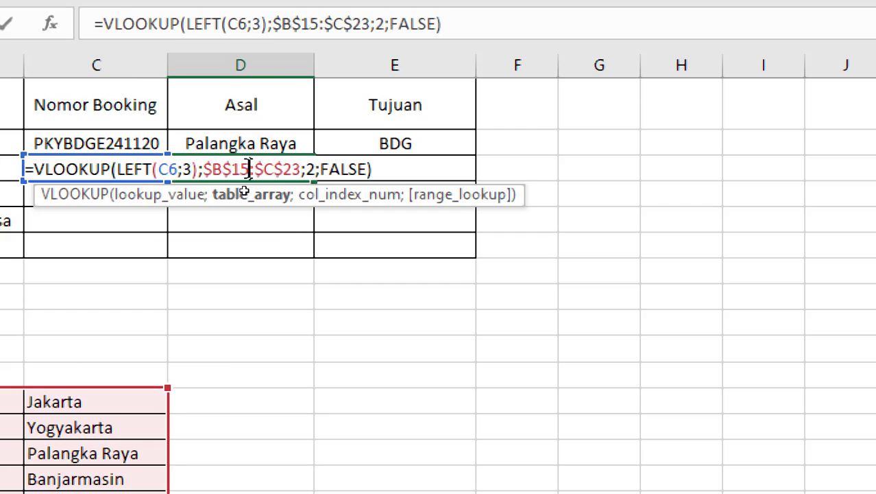
scroll(246, 322, "down", 3)
scroll(246, 321, "up", 2)
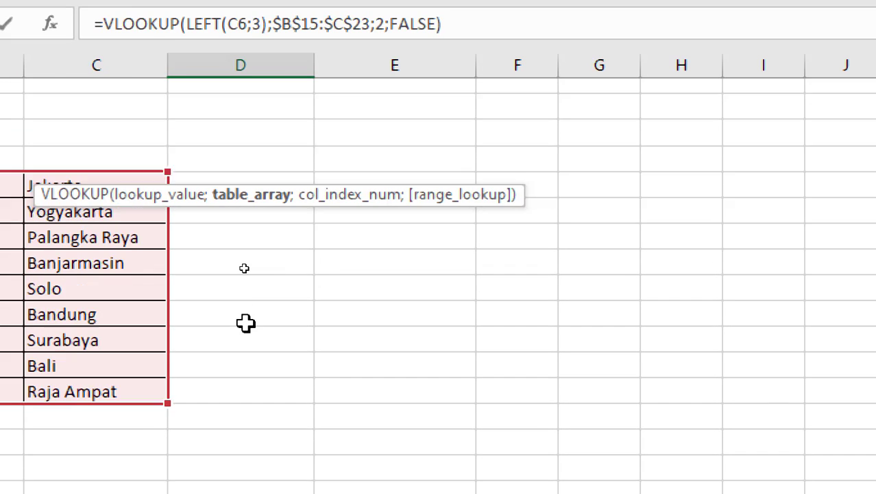
scroll(246, 323, "up", 2)
scroll(262, 358, "down", 3)
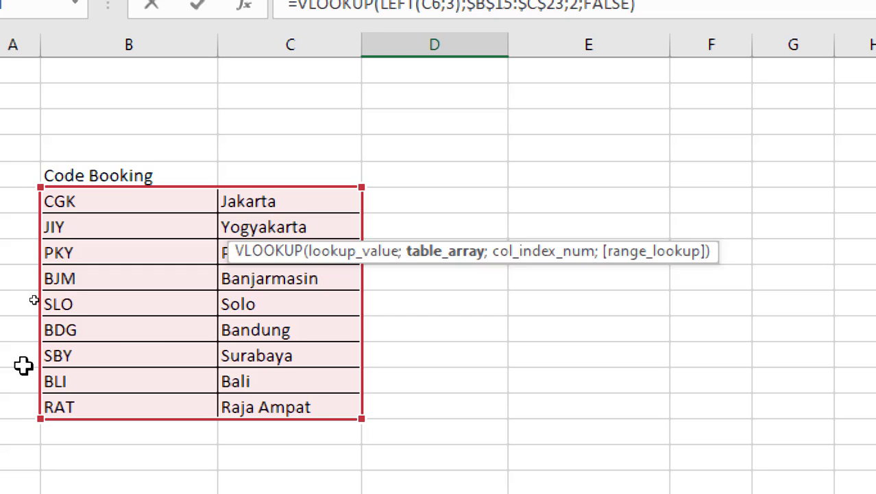
scroll(532, 348, "up", 2)
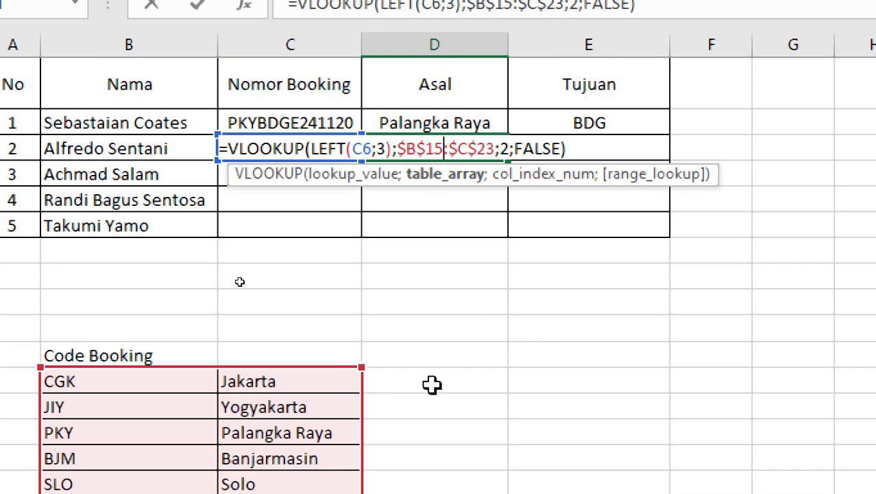
scroll(388, 399, "down", 2)
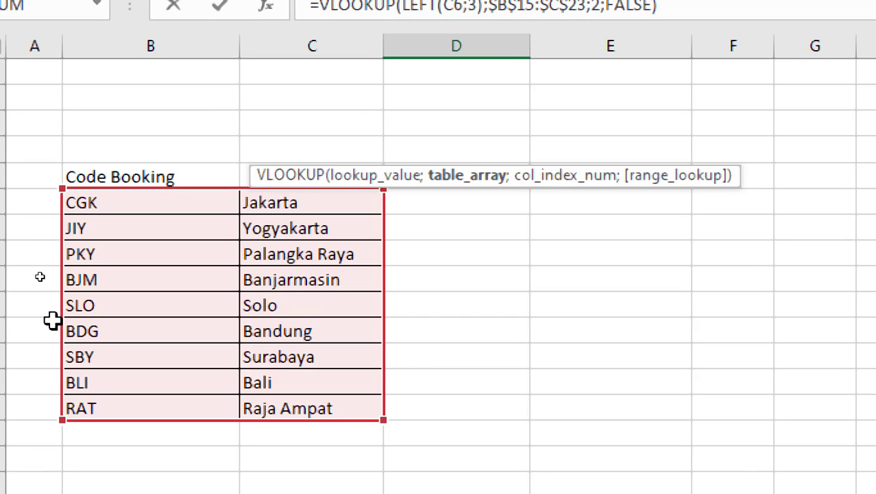
scroll(408, 322, "up", 2)
scroll(408, 322, "down", 2)
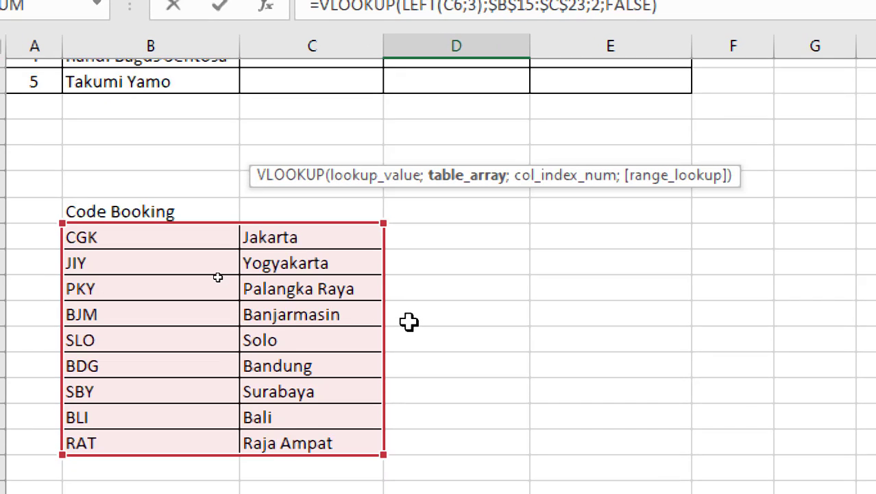
scroll(407, 319, "up", 3)
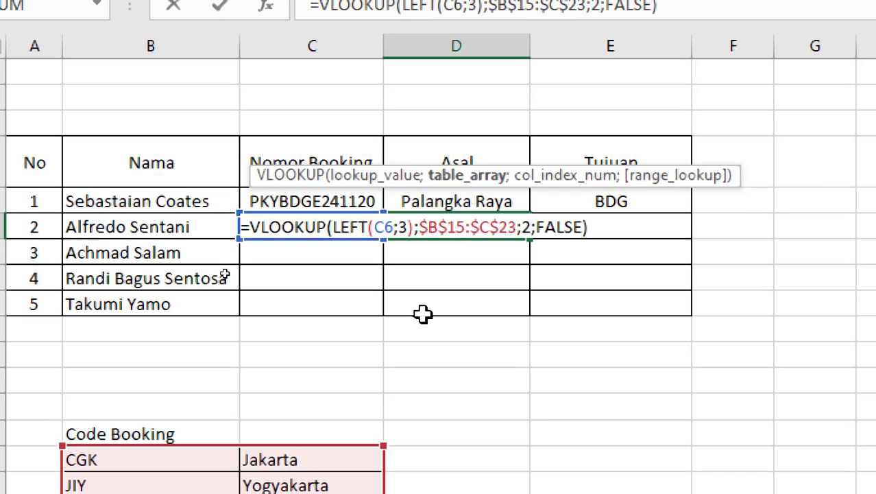
key("Return")
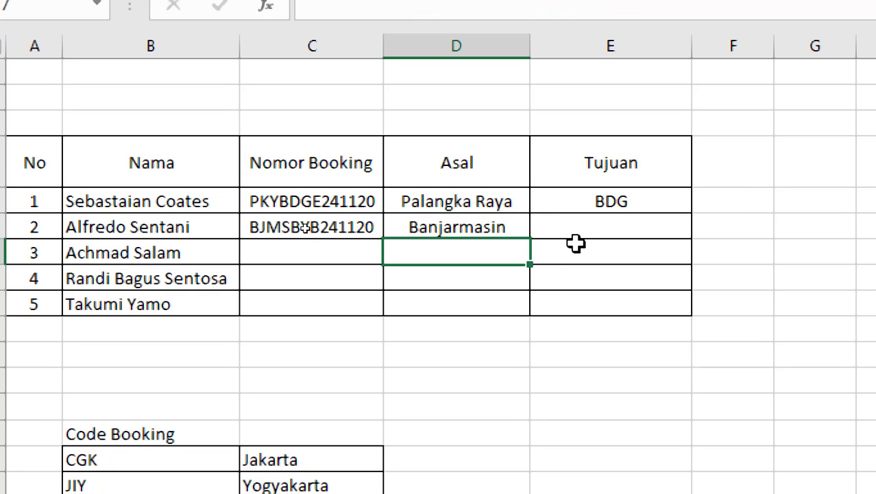
Step: Check that D5's VLOOKUP formula also covers the whole Code Booking list
left_click(449, 201)
double_click(449, 201)
scroll(448, 285, "down", 2)
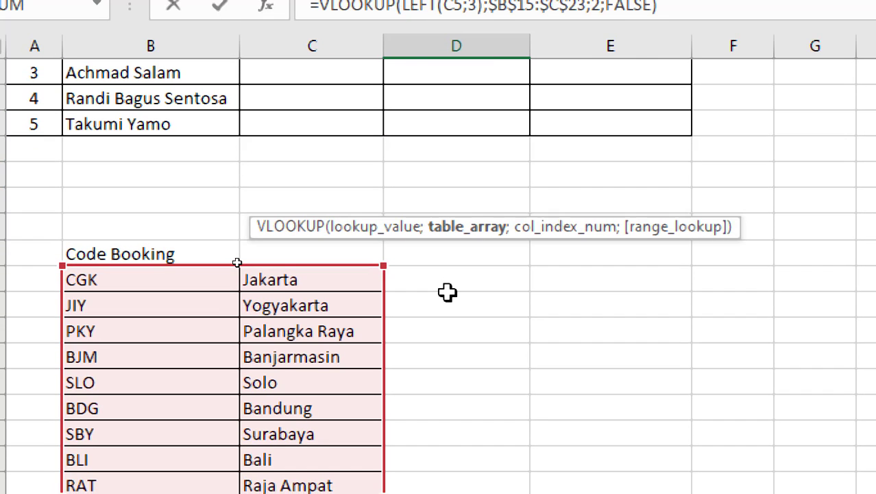
scroll(447, 292, "up", 1)
key("Return")
Step: Add code MKR in B24 and its city Makasar in C24, directly below the last Code Booking entry
scroll(412, 293, "down", 3)
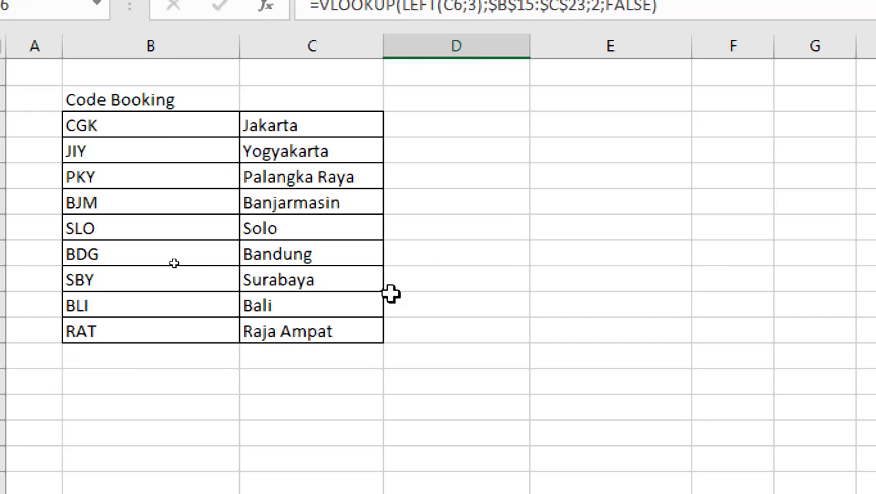
left_click(90, 349)
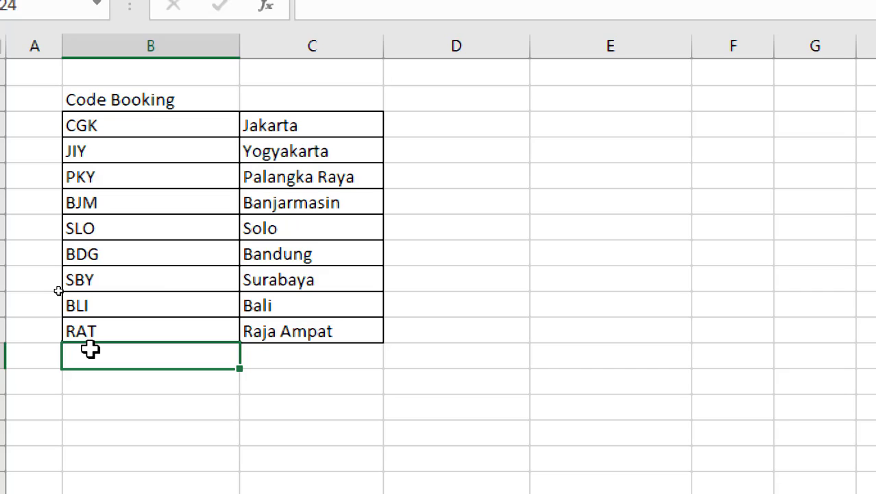
type("MKR")
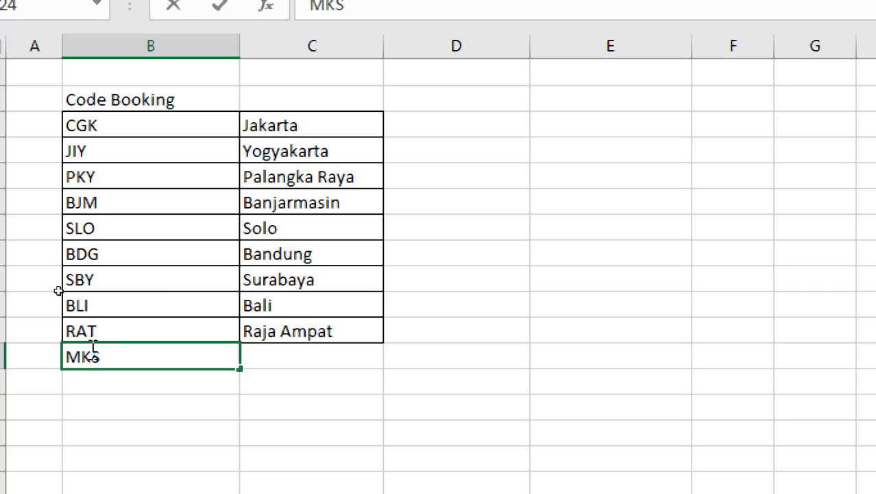
key("Tab")
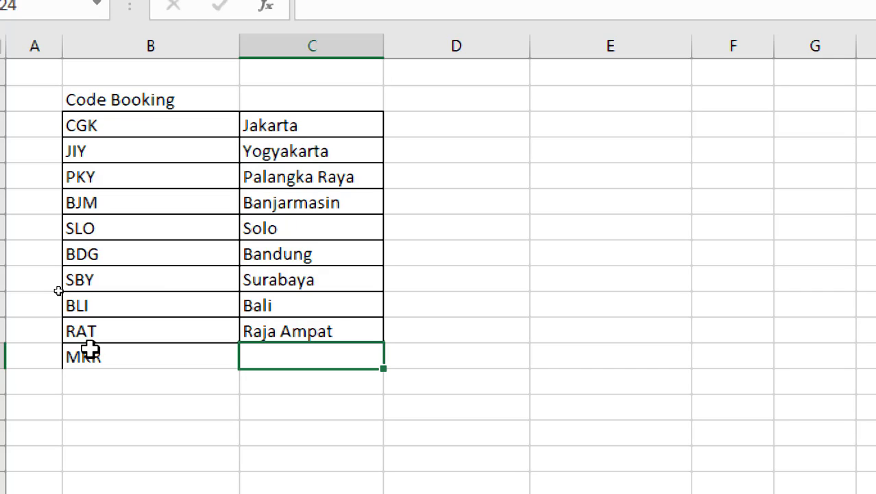
type("Makasar")
key("Return")
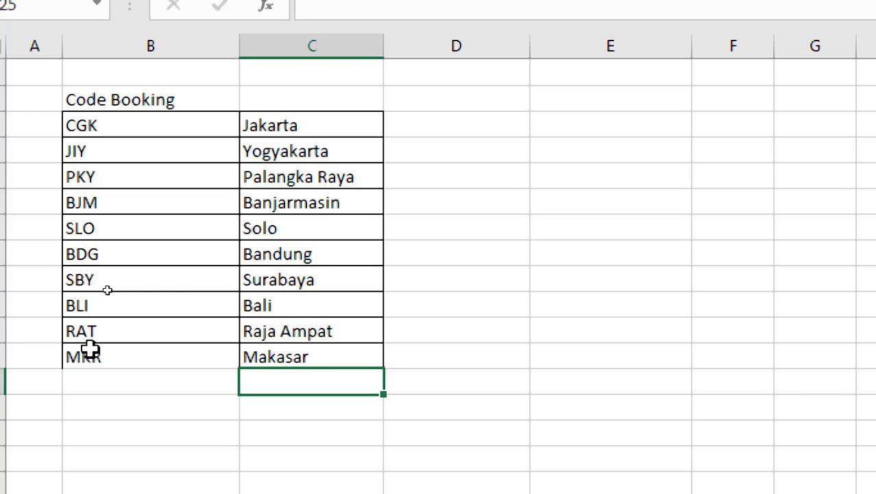
Step: Inspect whether the lookup range in D6's VLOOKUP formula includes the Makasar row below the Code Booking list
scroll(511, 225, "up", 3)
left_click(486, 162)
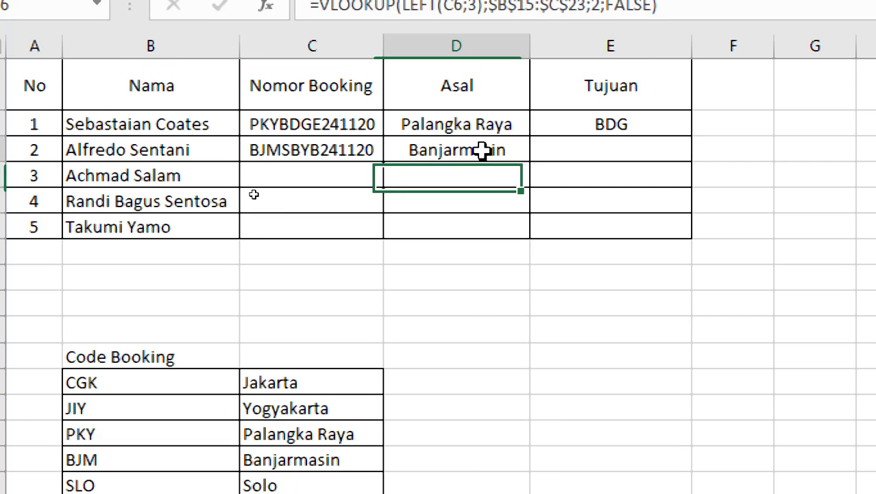
left_click(445, 151)
double_click(444, 151)
scroll(436, 290, "down", 1)
scroll(436, 291, "down", 3)
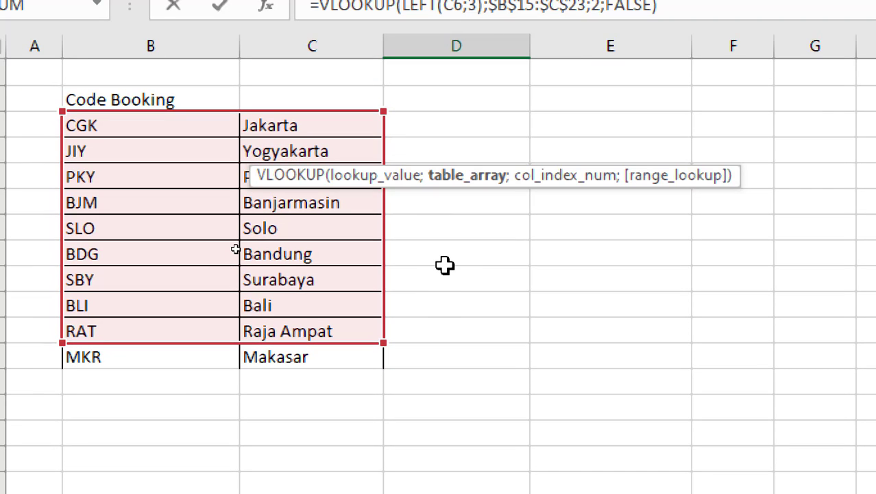
scroll(444, 265, "up", 4)
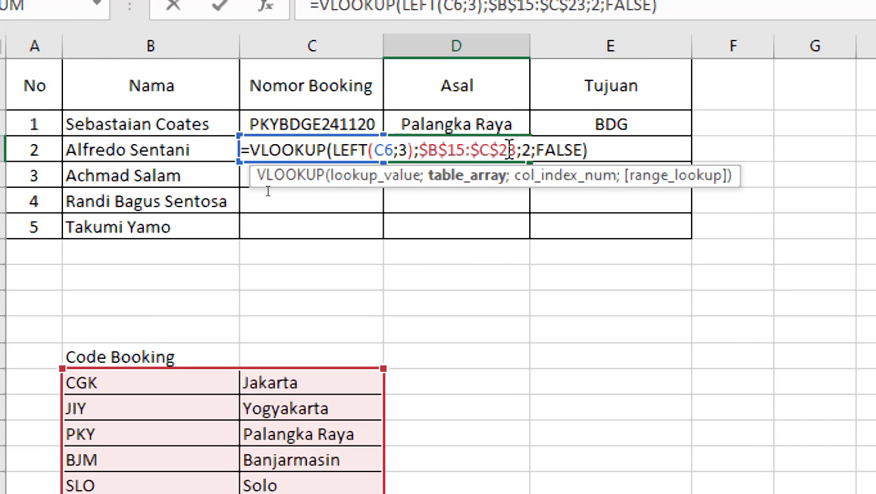
Step: Extend the lookup range in D6's VLOOKUP formula to $B$15:$C$24
left_click(508, 150)
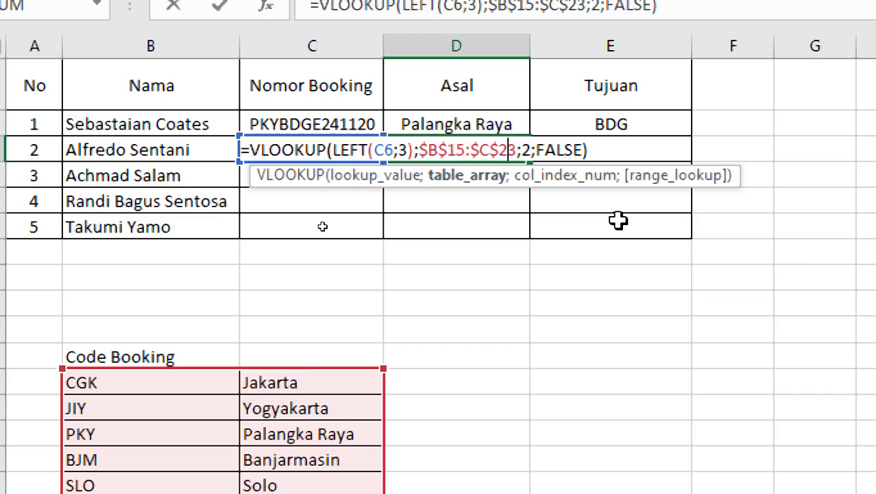
key("Delete")
type("4")
key("Return")
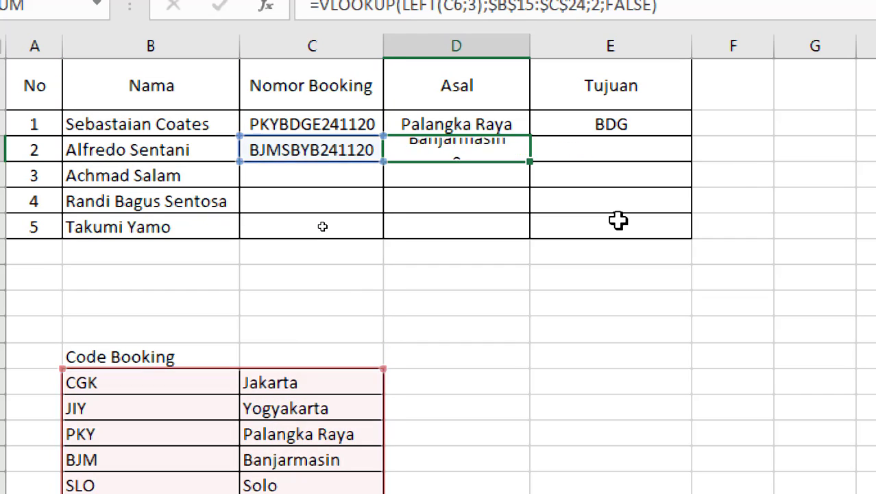
Step: Check the extended lookup range in D6's formula against the Code Booking list down to the Makasar row
double_click(446, 144)
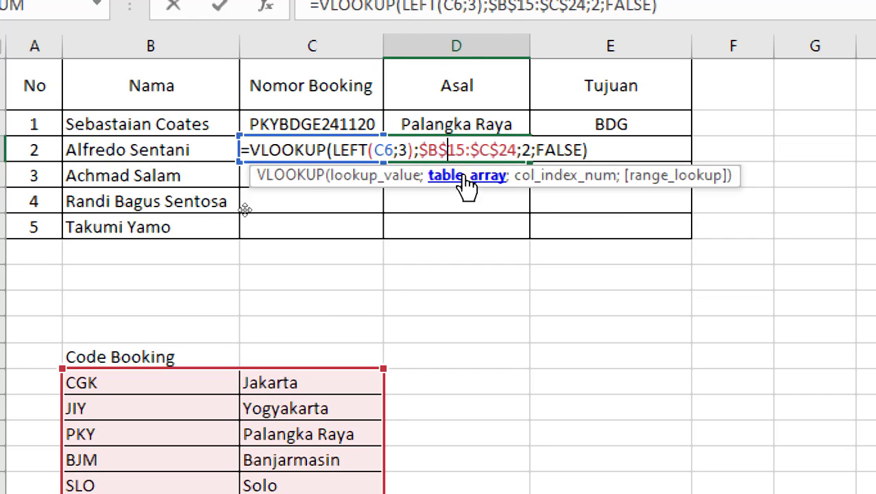
scroll(464, 188, "down", 4)
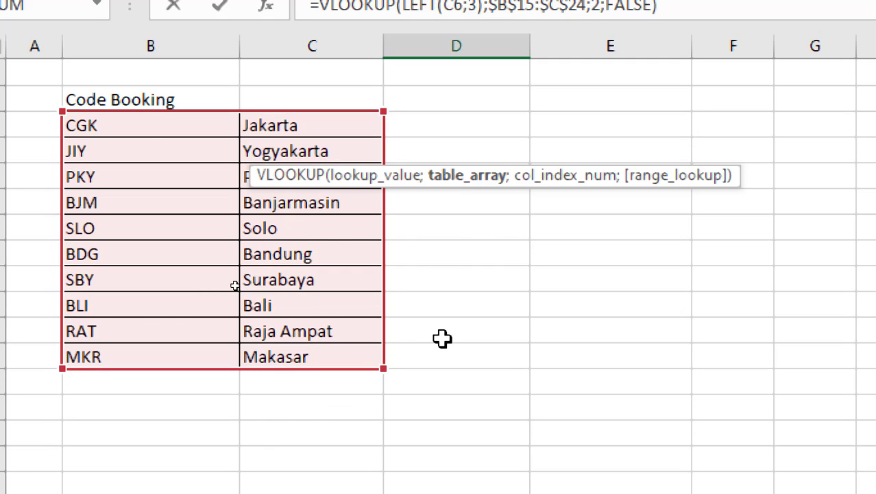
scroll(444, 339, "up", 1)
scroll(473, 284, "up", 3)
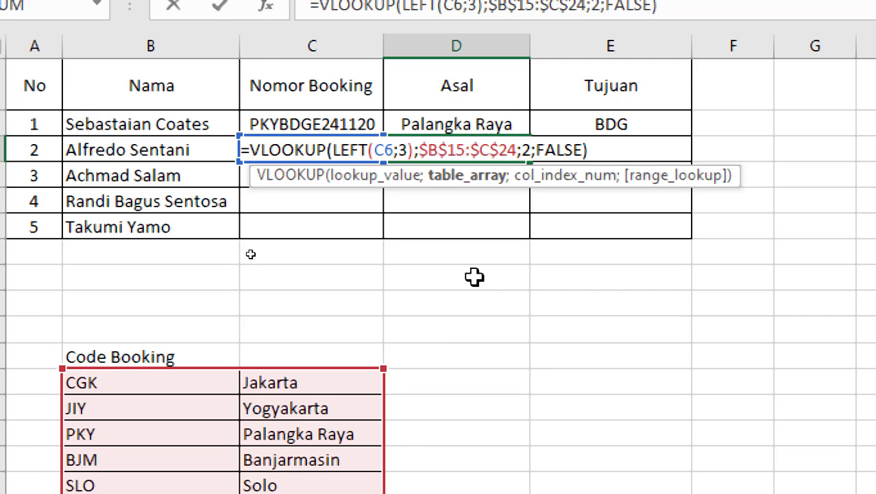
key("Return")
key("Up")
Step: Undo the range extension in D6's formula and the MKR and Makasar entries in row 24
scroll(358, 342, "down", 4)
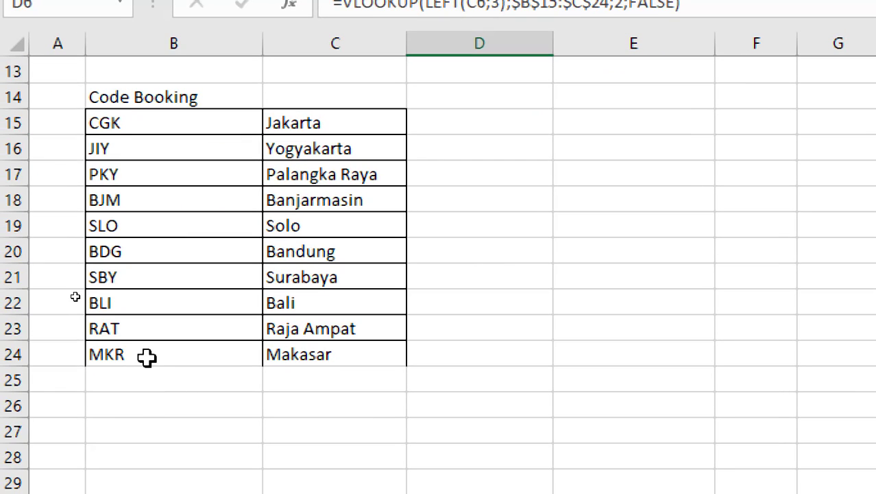
left_click(147, 356)
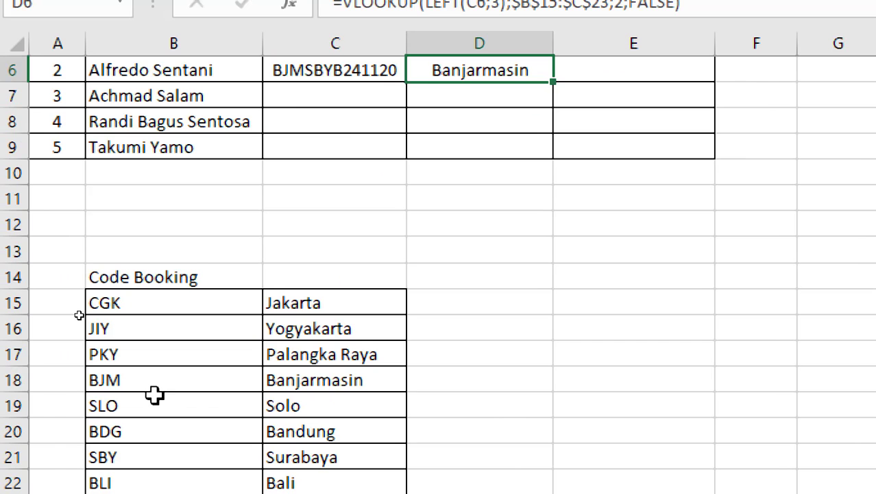
scroll(241, 411, "down", 2)
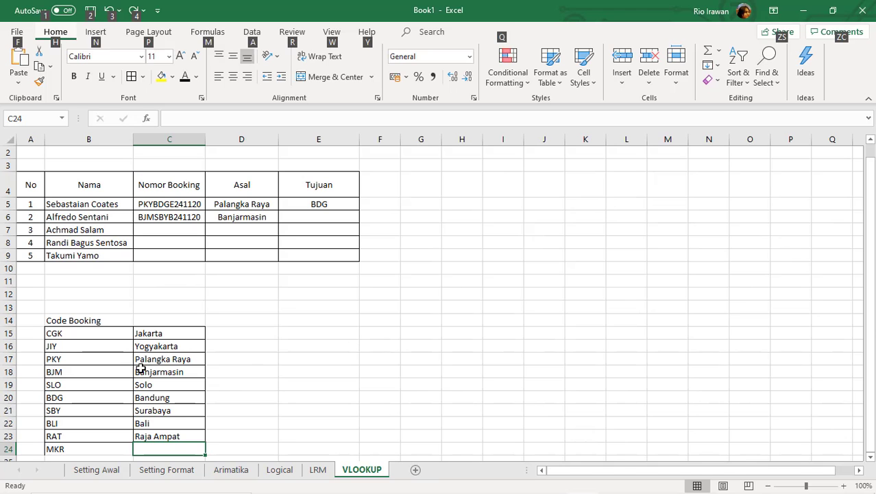
left_click(482, 254)
key("ctrl+z")
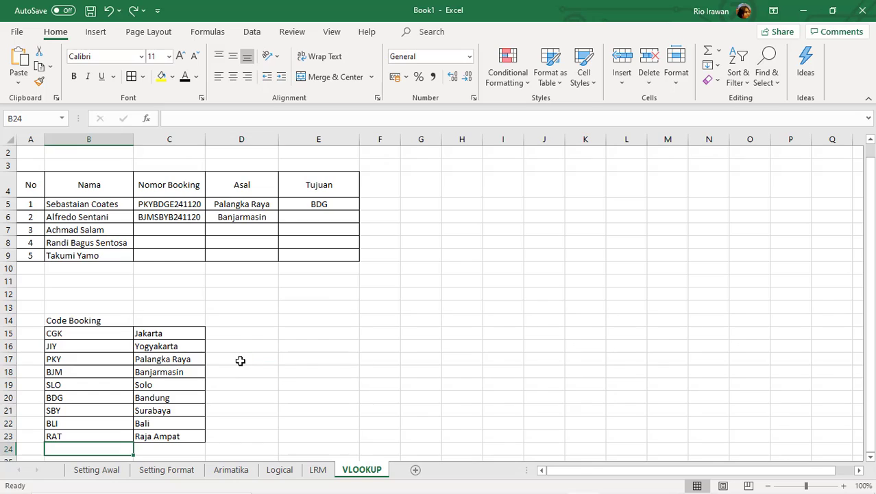
left_click(253, 381)
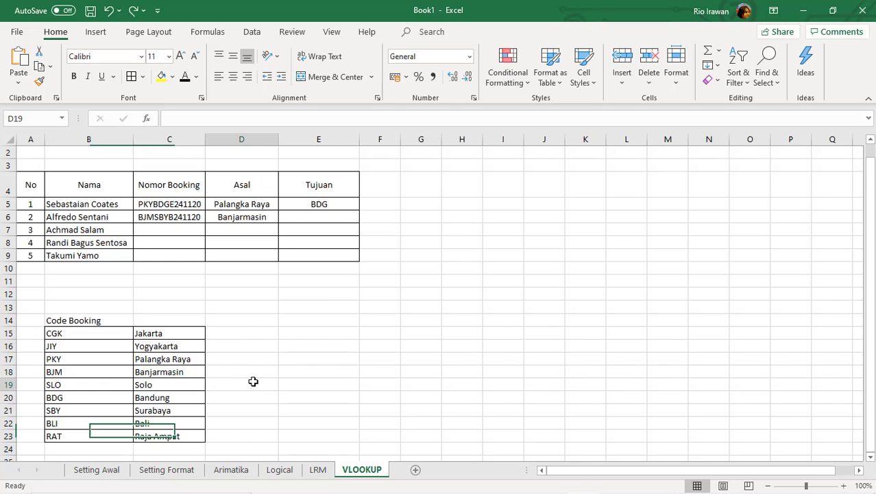
Step: Compare the VLOOKUP formulas in the Asal column with the MID formula in Tujuan cell E5
left_click(250, 218)
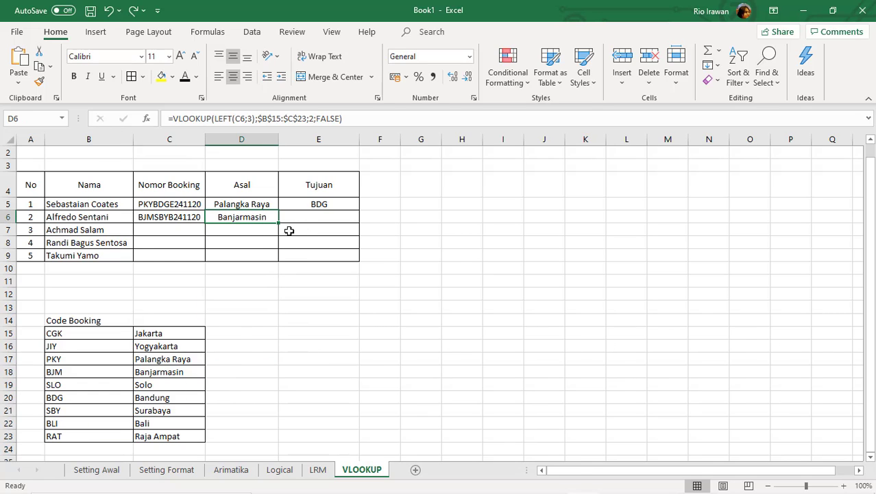
left_click(302, 205)
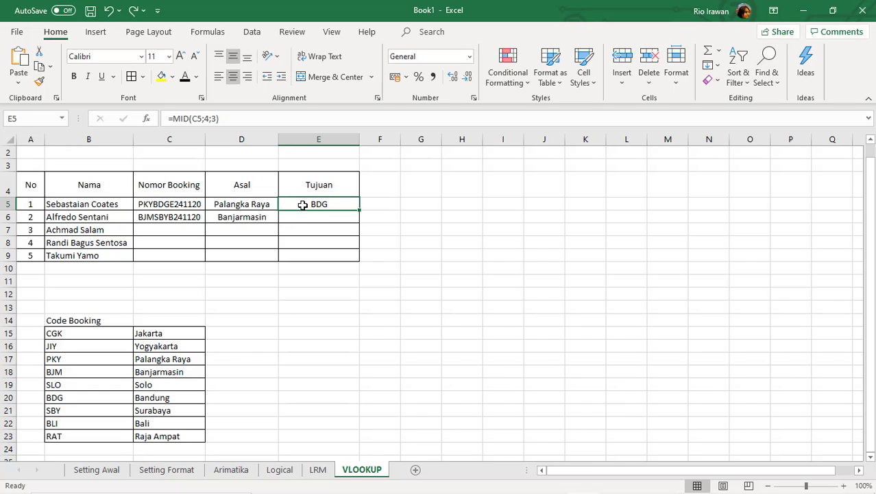
left_click(246, 202)
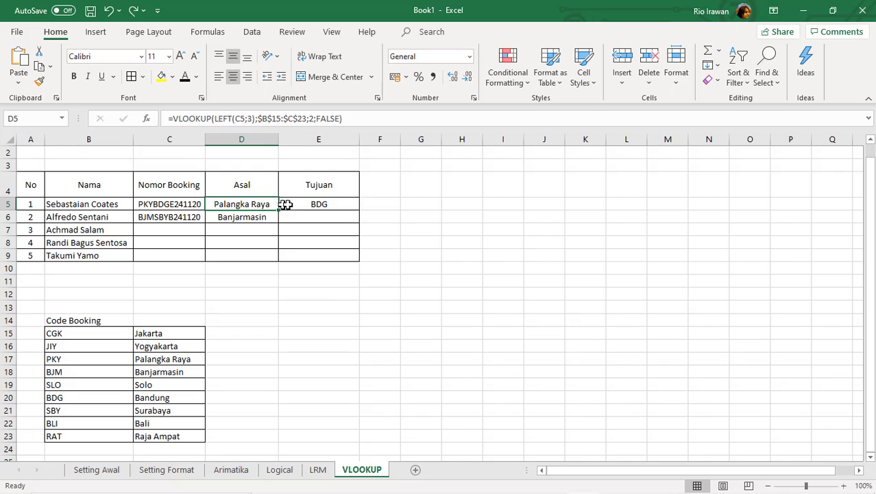
left_click(296, 205)
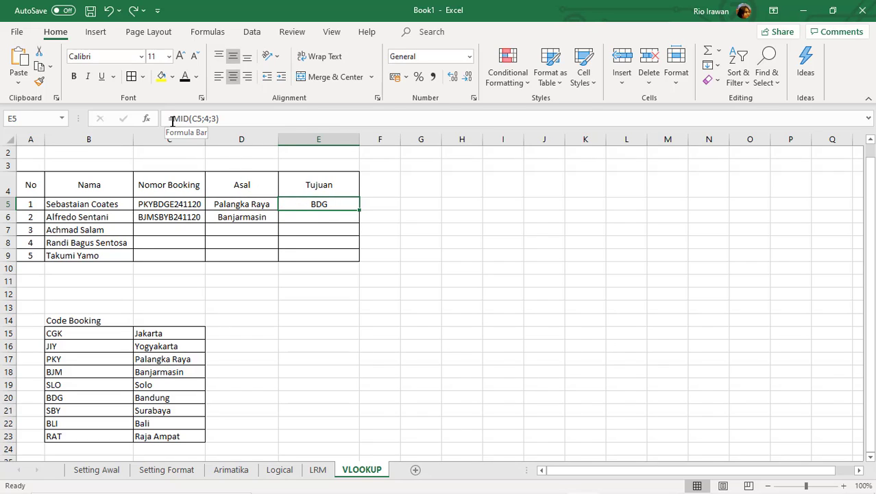
left_click(317, 217)
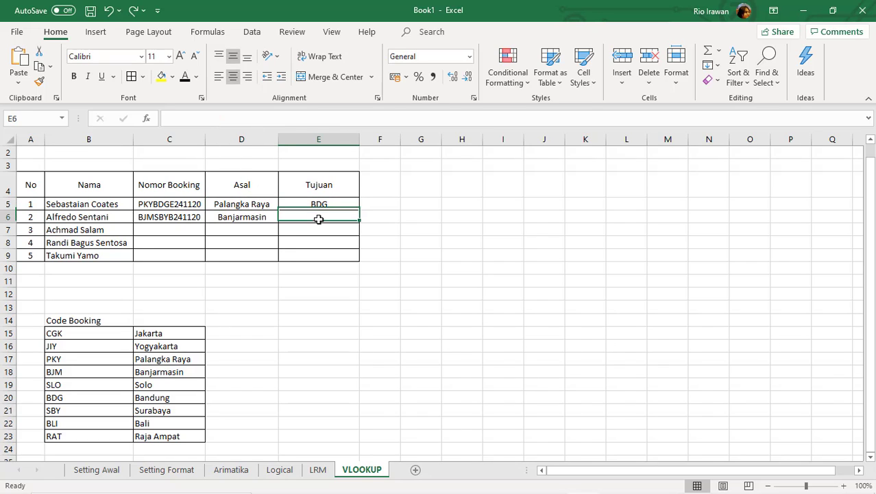
Step: Wrap the MID(C5;4;3) formula in Tujuan cell E5 inside a VLOOKUP as its lookup value
left_click(317, 203)
double_click(317, 204)
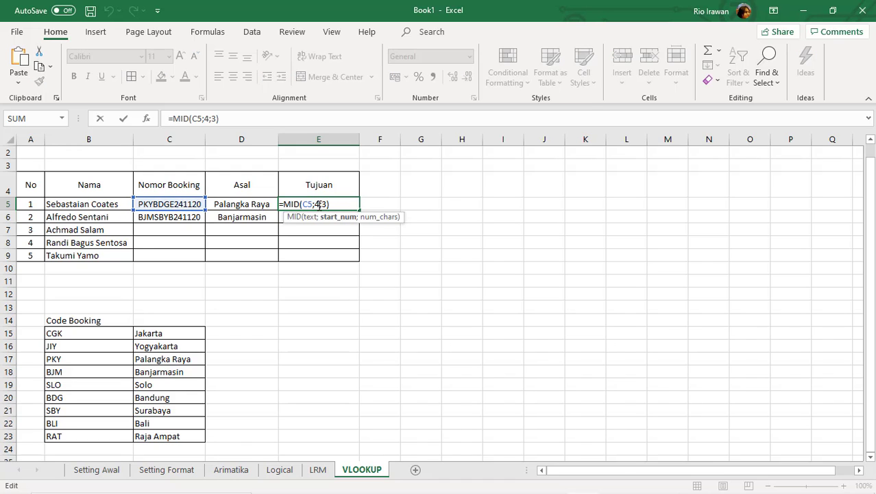
key("Escape")
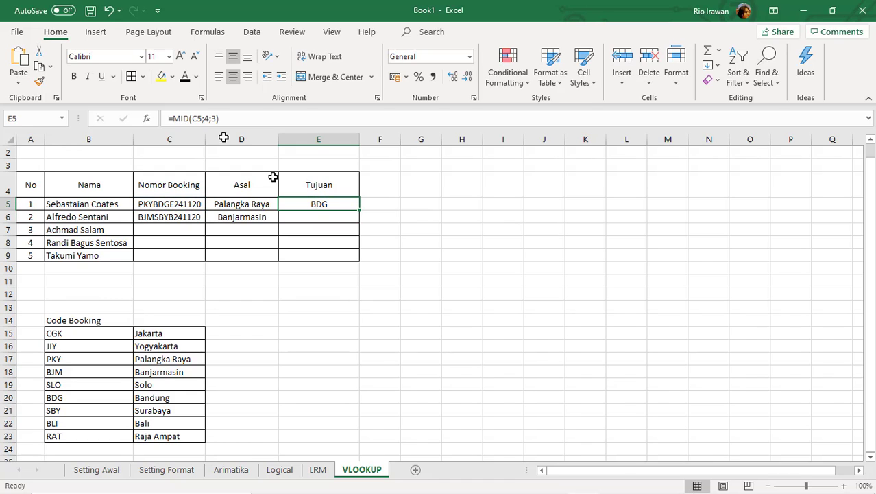
left_click(173, 118)
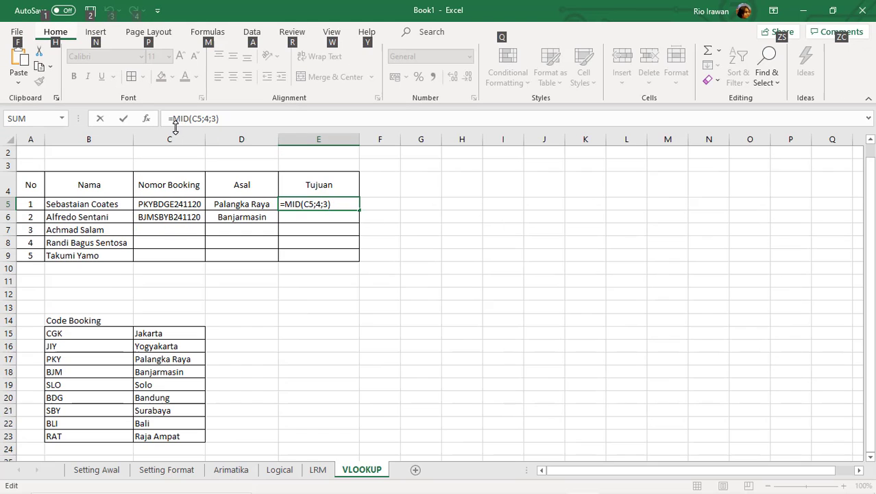
left_click(176, 124)
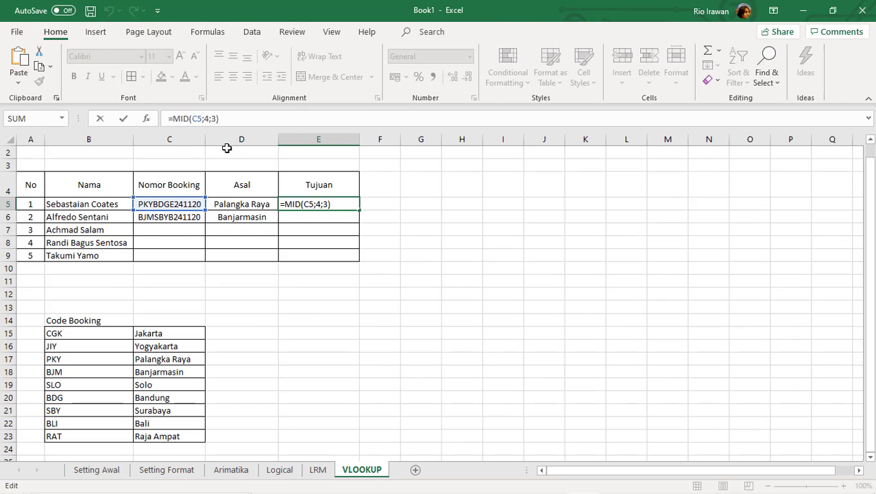
type("v")
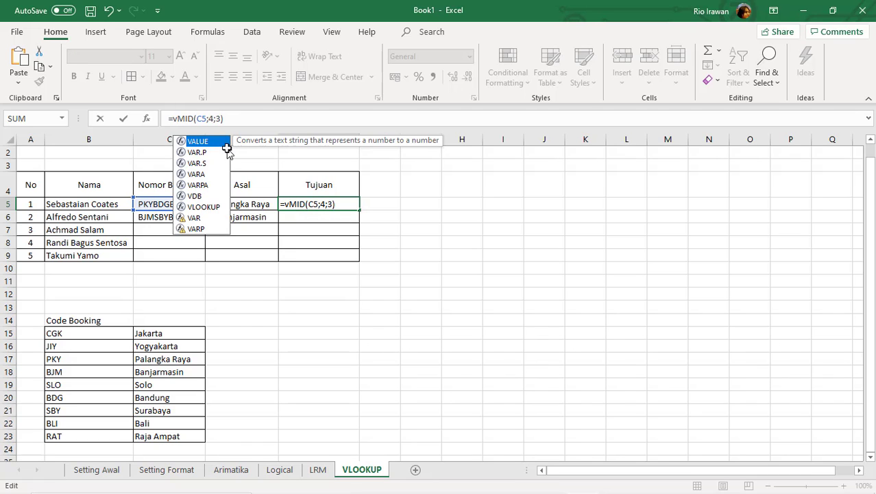
type("lookup")
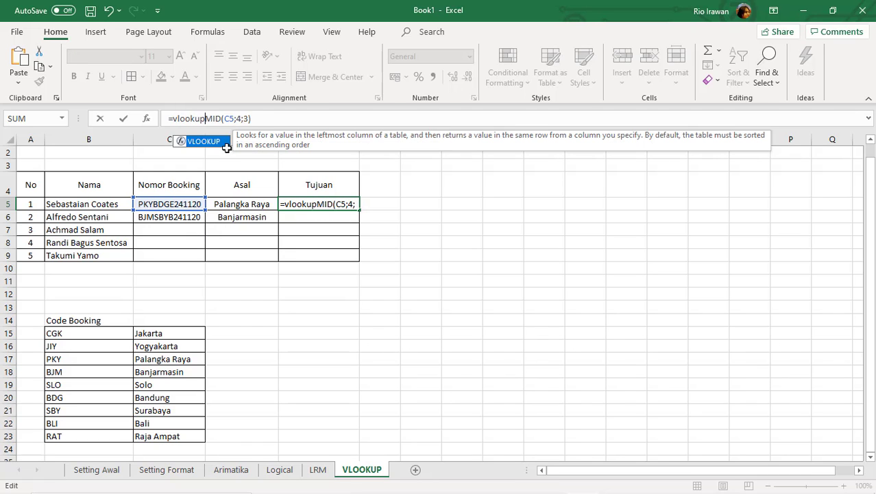
type("(")
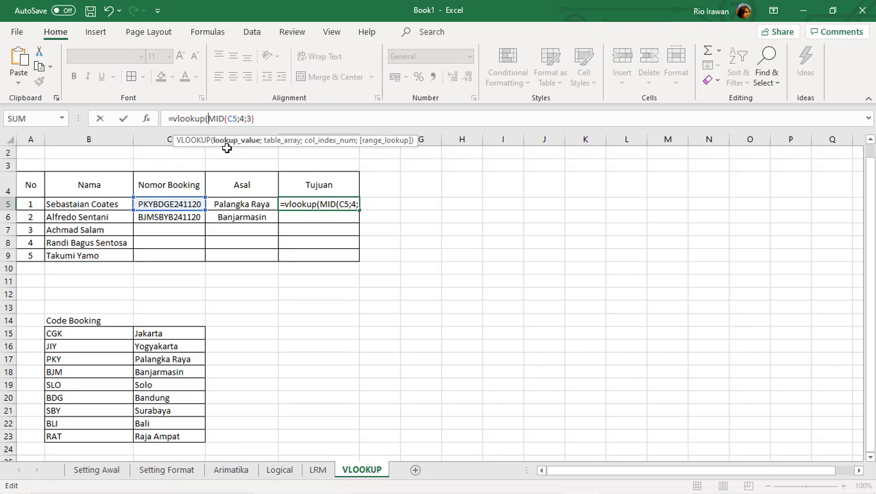
left_click(268, 118)
type(";")
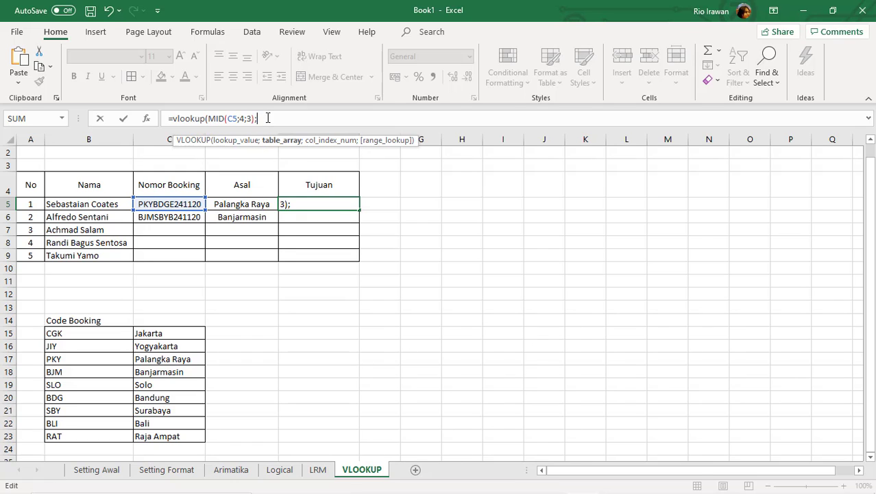
Step: Complete E5's VLOOKUP arguments with the Code Booking range B15:C23, column index 2 and FALSE
left_click_drag(100, 336, 175, 436)
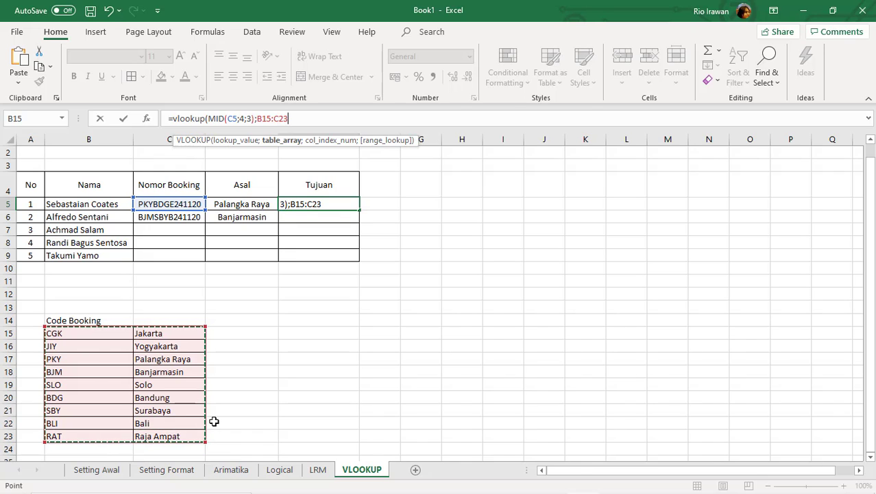
type(";")
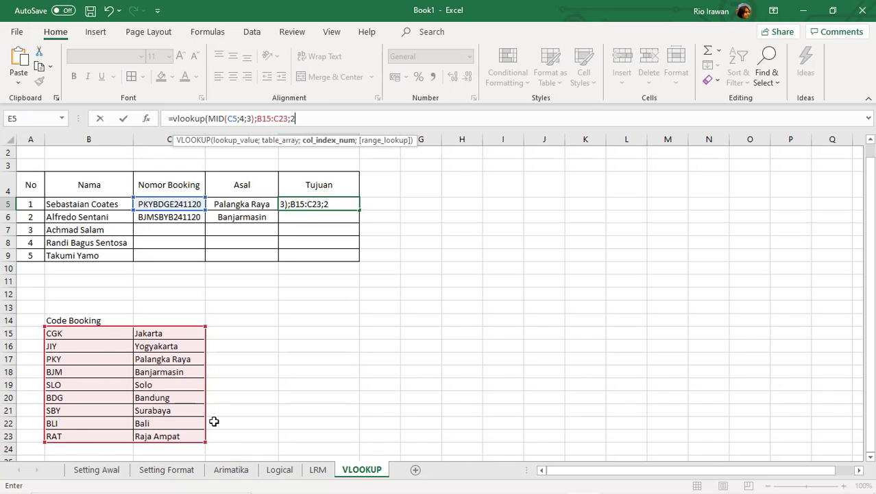
type("2;fa")
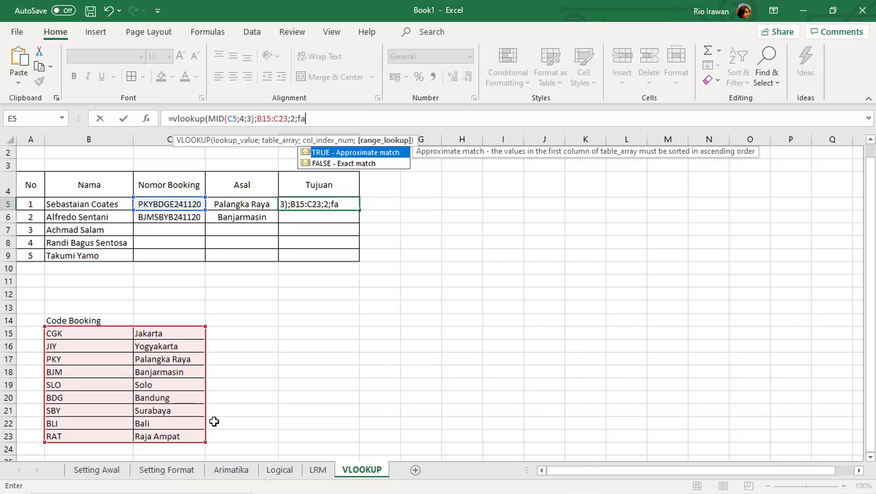
type("lse)")
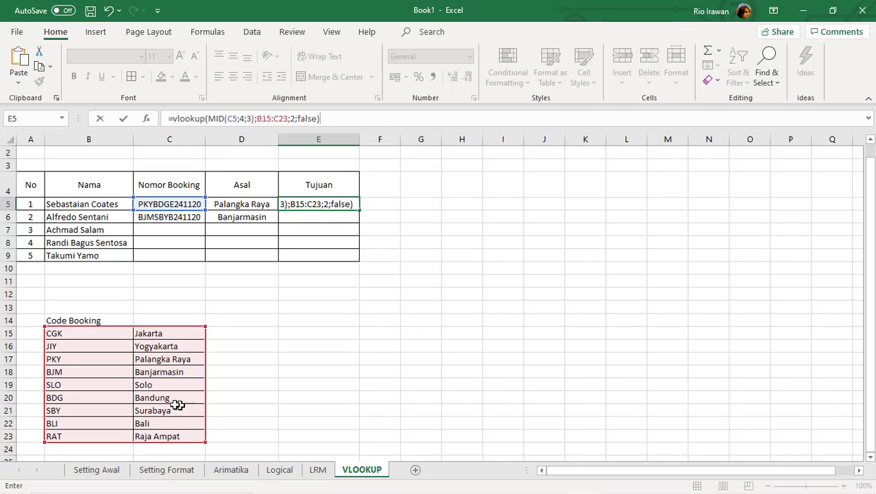
Step: Make the lookup range in E5's formula absolute as $B$15:$C$23 and enter the formula
left_click(258, 118)
type("$B")
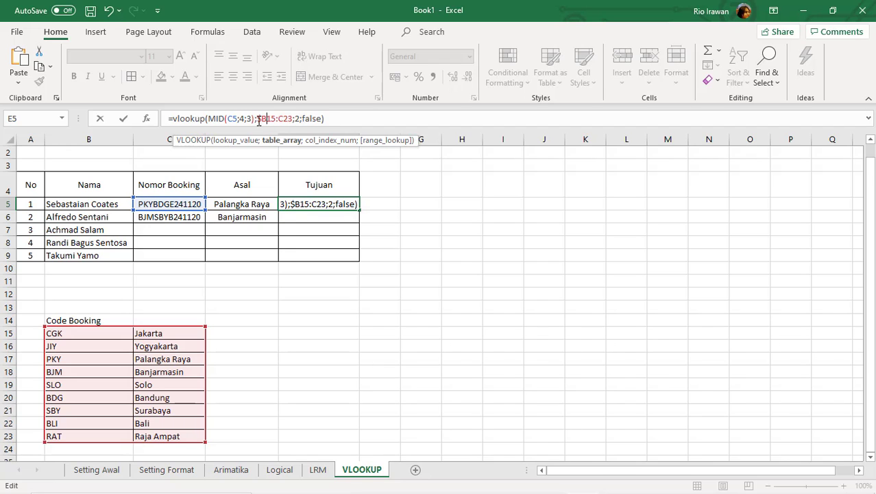
type("$15:$")
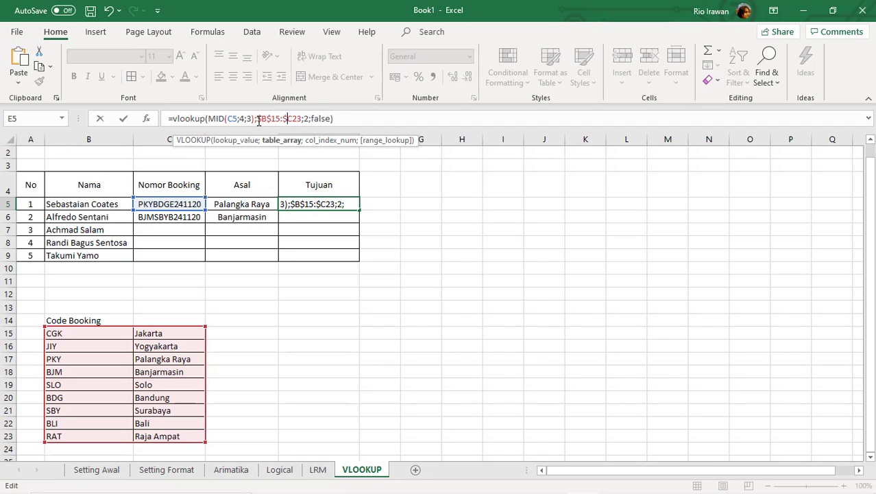
key("Right")
type("$")
key("Return")
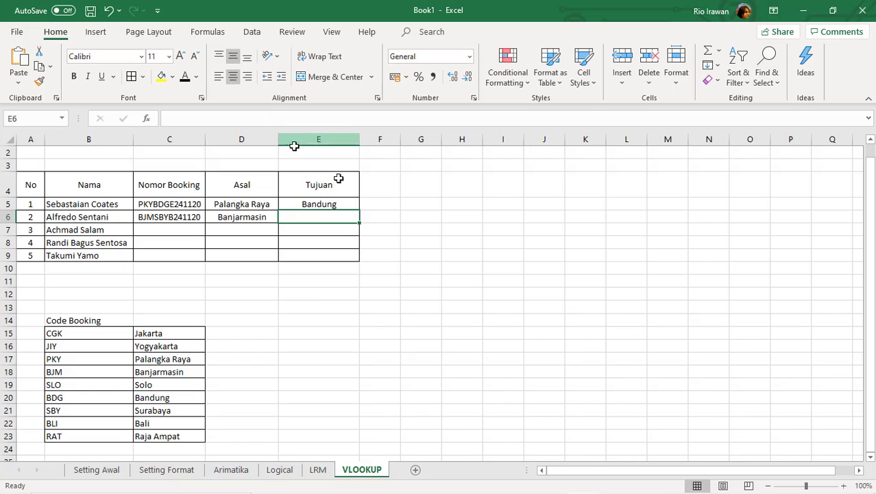
Step: Fill the Tujuan VLOOKUP formula from E5 down to E6
left_click(355, 207)
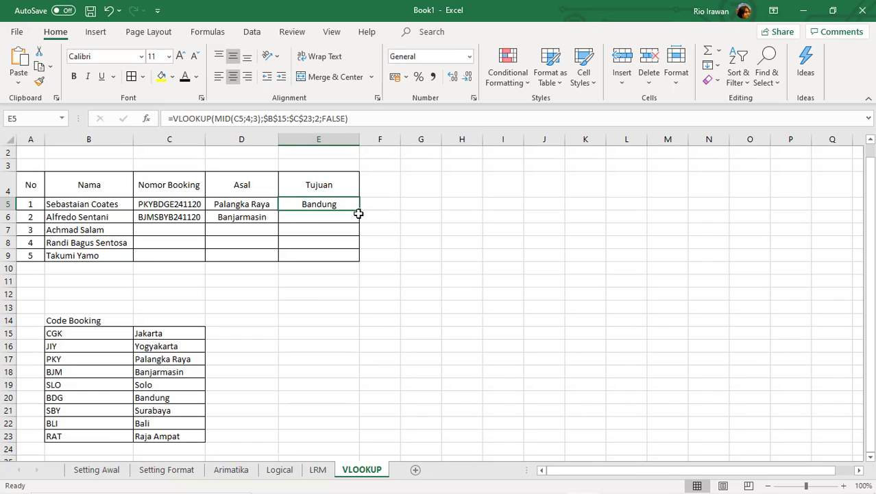
left_click_drag(358, 213, 359, 227)
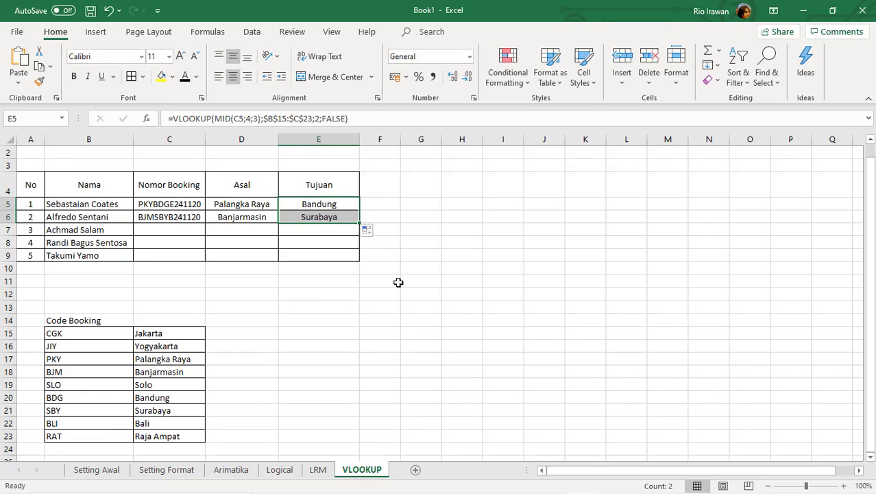
left_click(311, 334)
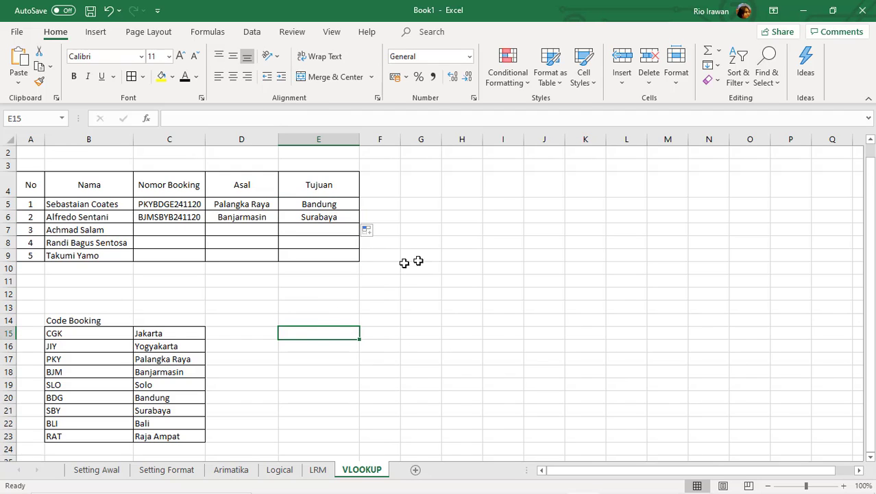
Step: Add the column header "Kelas" in F4, next to Tujuan
scroll(384, 240, "up", 1)
left_click(383, 196)
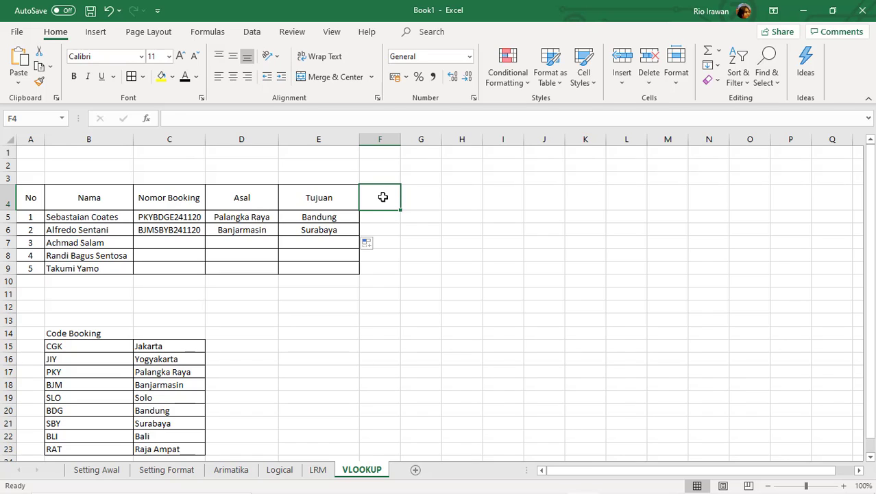
type("E")
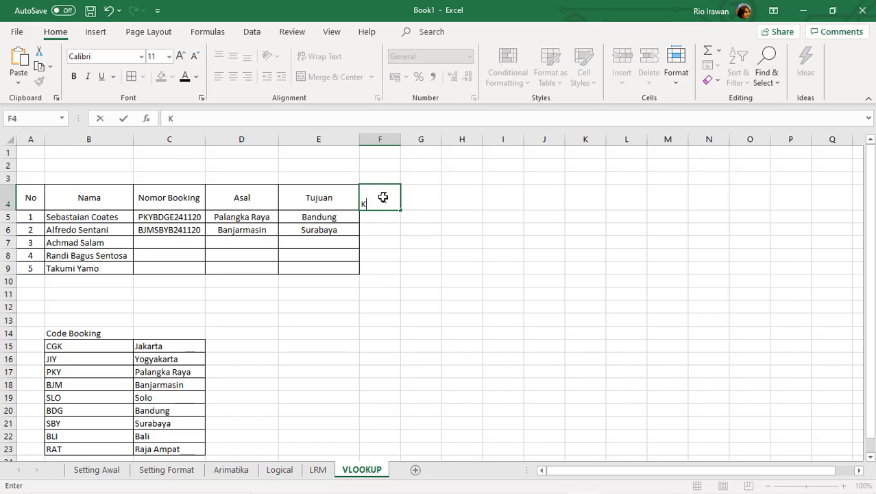
type("elas")
key("Return")
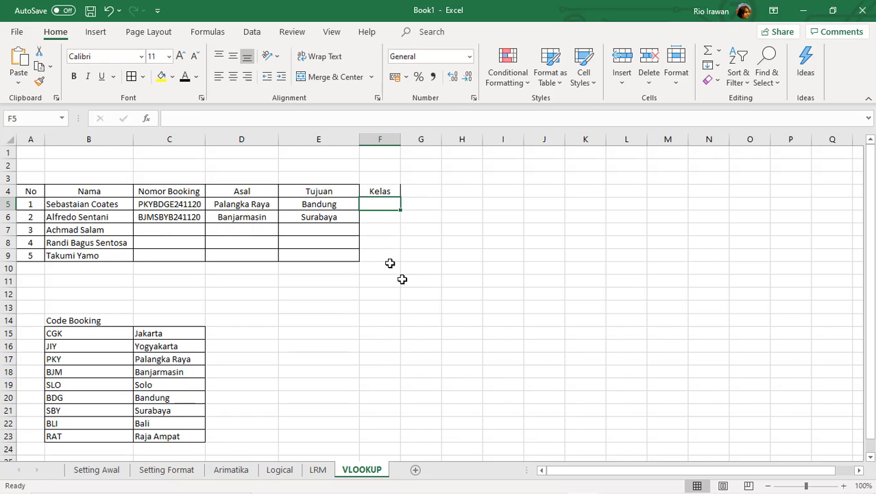
Step: Apply cell borders to the Kelas column in F4:F9
left_click(395, 332)
left_click(376, 194)
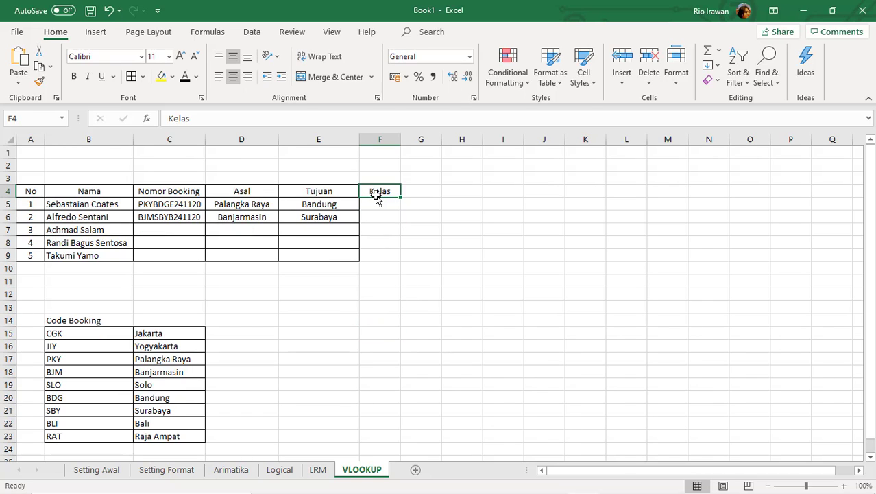
left_click_drag(389, 193, 380, 252)
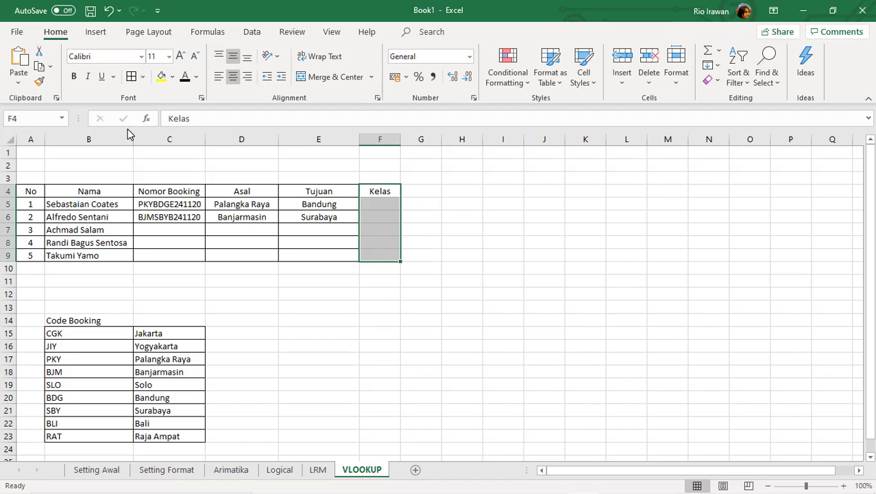
left_click(131, 76)
Step: Replace the six digits at the end of the booking number in C5 with CTL
double_click(194, 204)
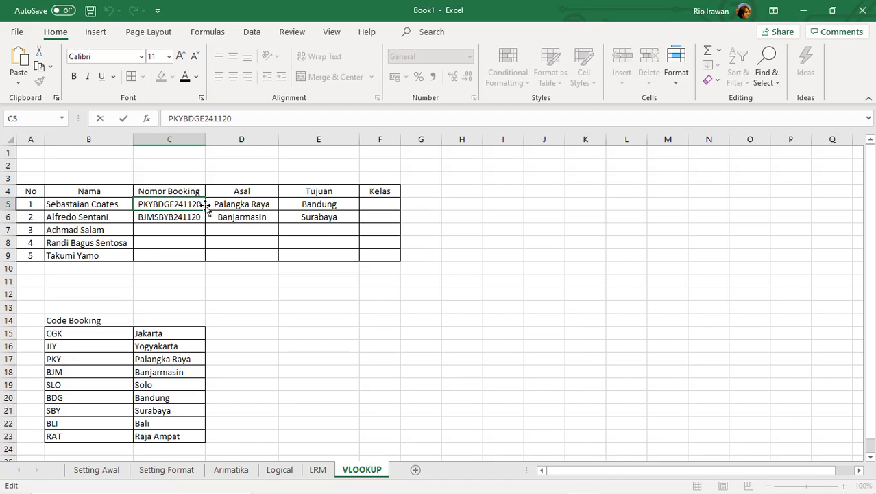
left_click(205, 205)
double_click(204, 204)
left_click(200, 204)
double_click(201, 204)
key("BackSpace")
key("BackSpace")
key("BackSpace")
key("BackSpace")
key("BackSpace")
key("BackSpace")
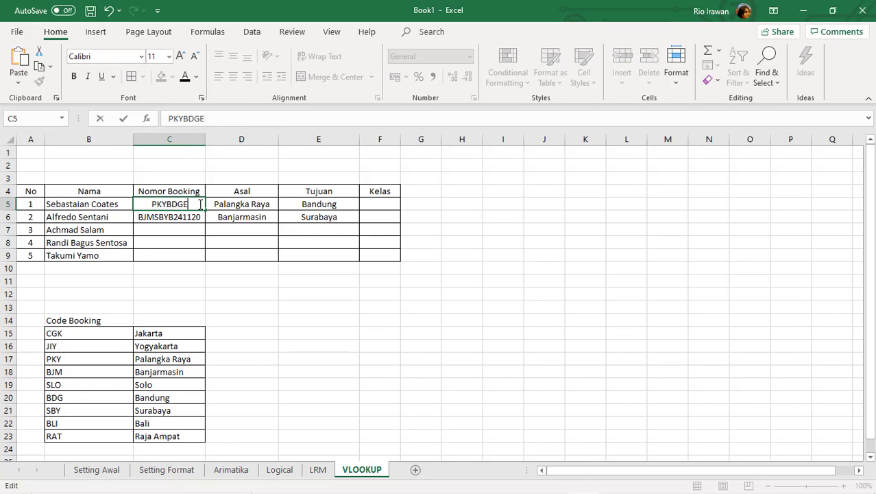
type("CTL")
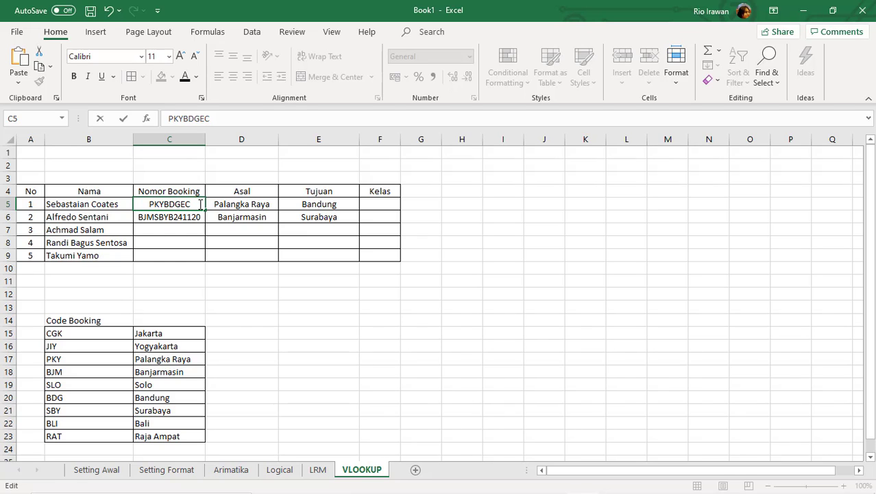
type("TL")
key("Return")
Step: Replace the six digits at the end of the booking number in C6 with LA
double_click(200, 218)
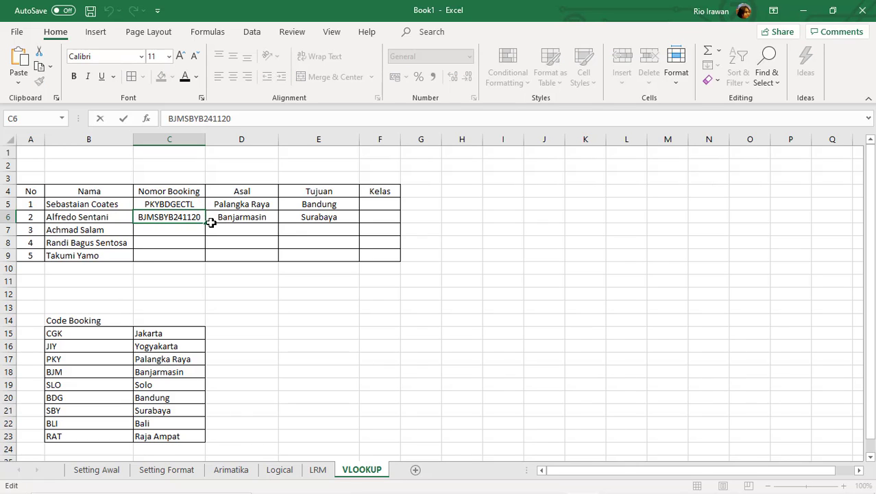
key("BackSpace")
key("BackSpace")
key("BackSpace")
key("BackSpace")
key("BackSpace")
key("BackSpace")
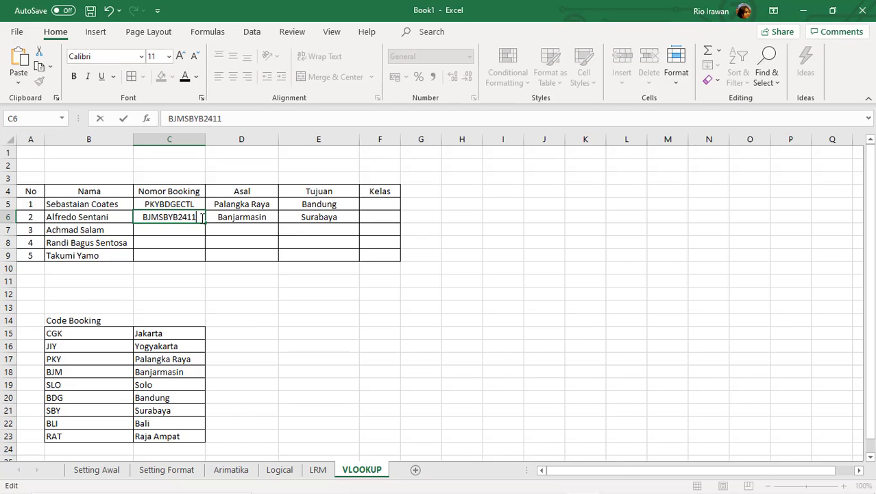
type("L")
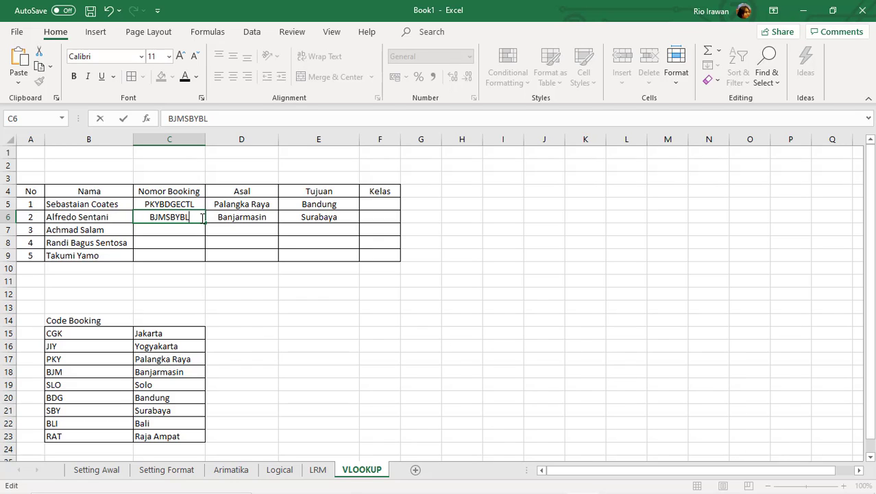
type("a")
key("BackSpace")
type("A")
key("Return")
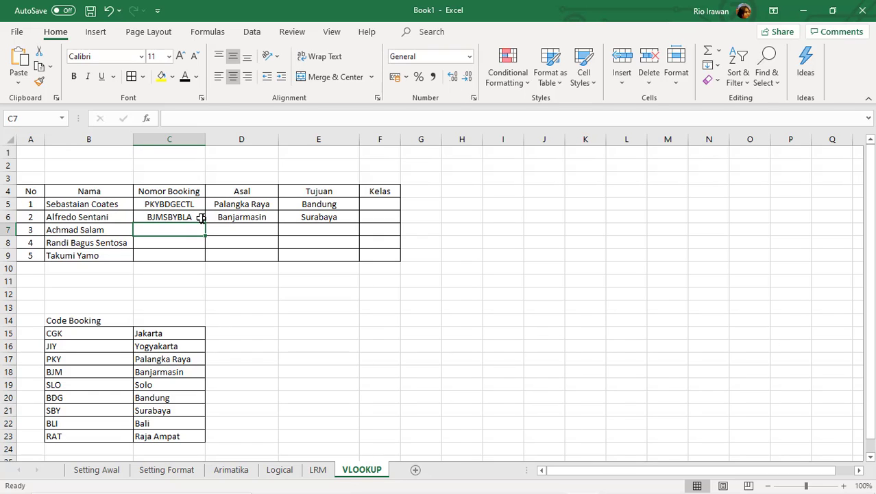
Step: Enter the label "Maskapai" in E14, beside the Code Booking list
left_click(306, 321)
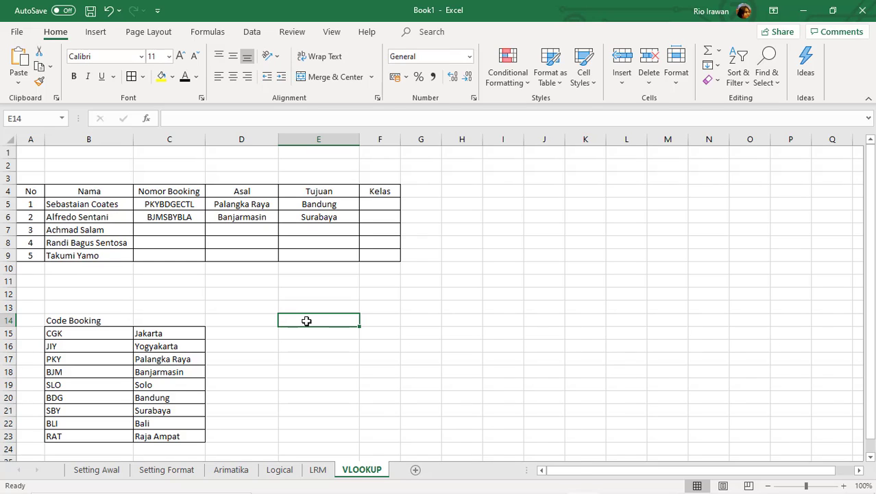
type("Mas")
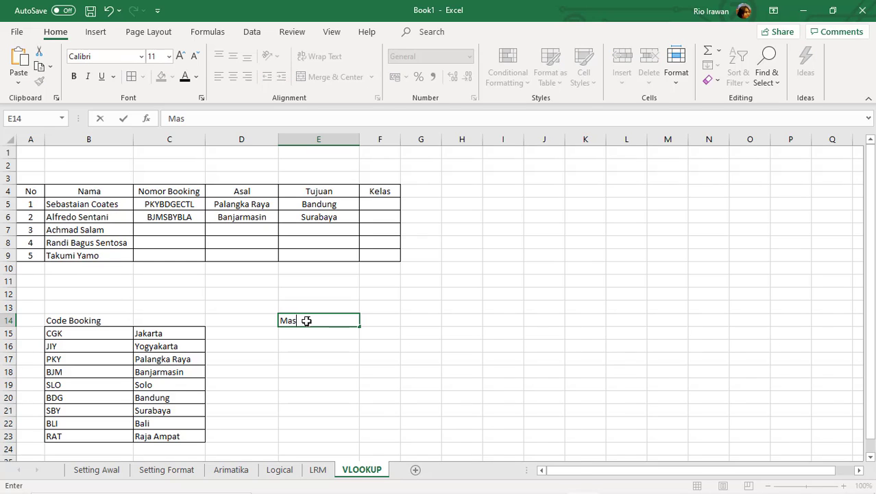
type("kapai")
key("Return")
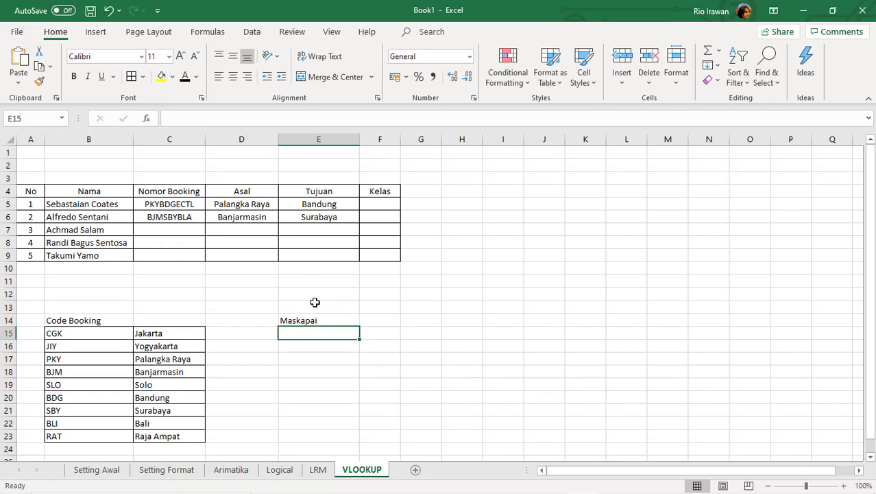
left_click(261, 321)
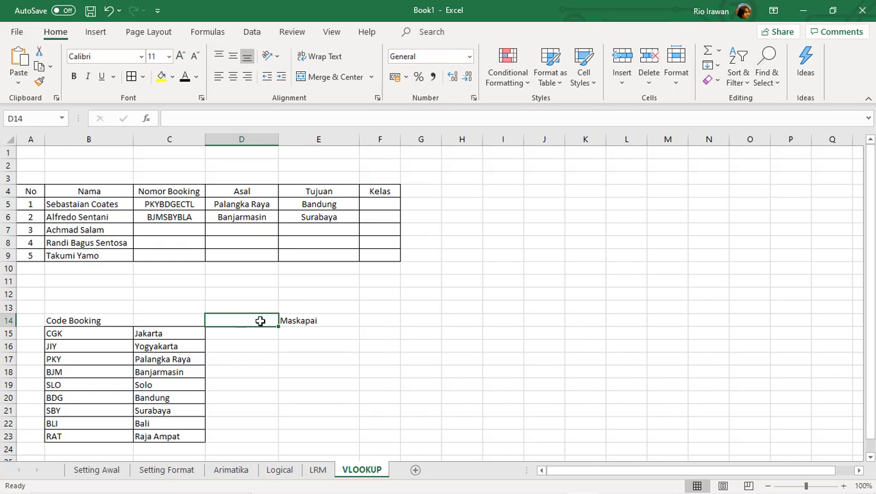
left_click(299, 321)
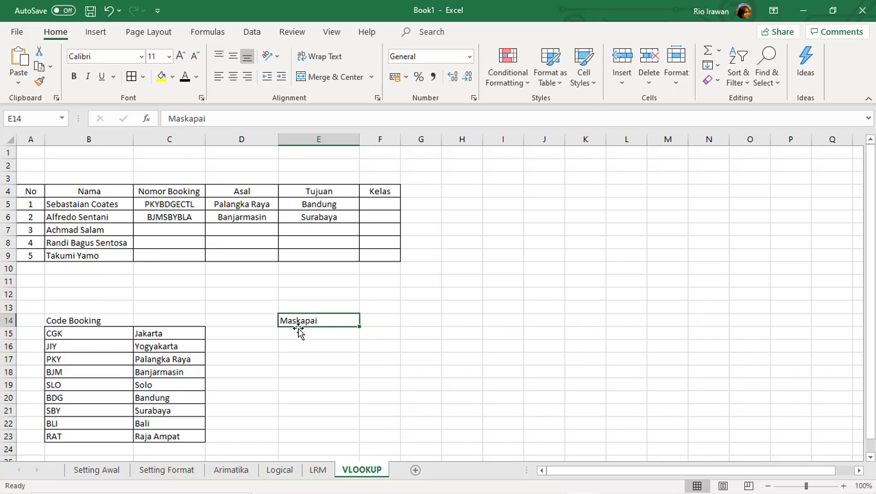
Step: Enter the label "Maskapai" in D14 and clear the duplicate label from E14
left_click(247, 320)
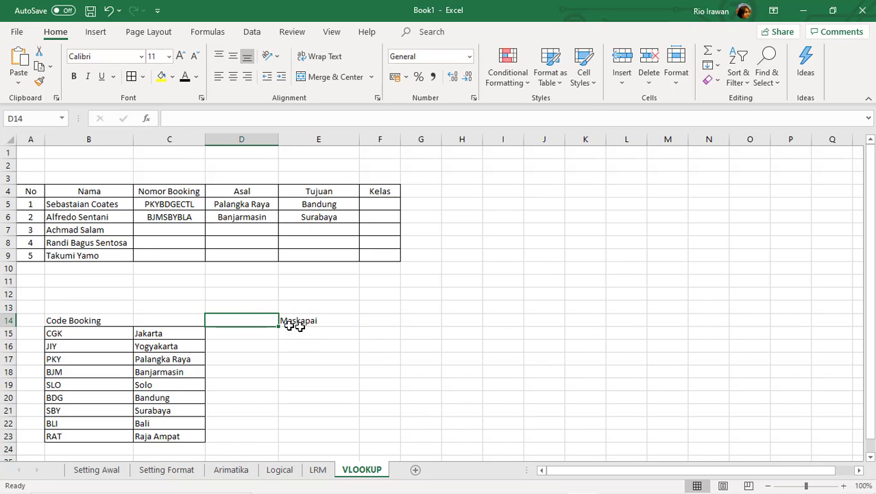
scroll(301, 327, "down", 1)
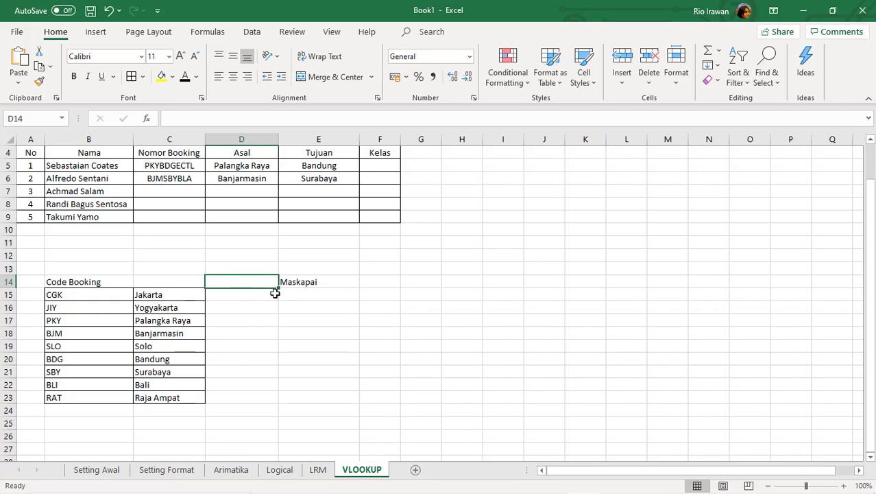
type("Maska")
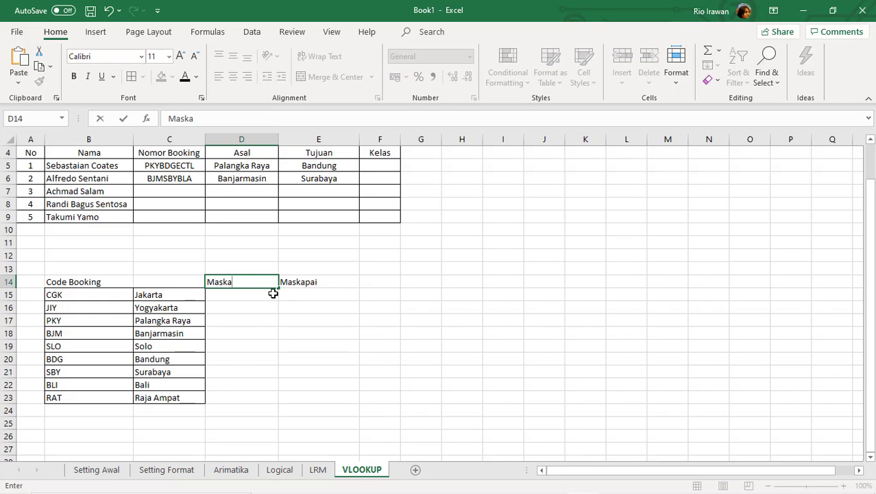
type("pai")
key("Return")
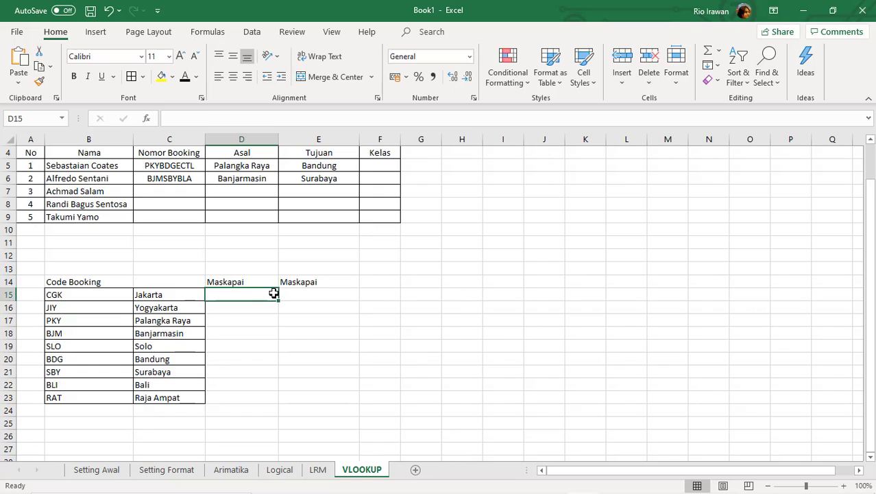
left_click(297, 283)
key("Delete")
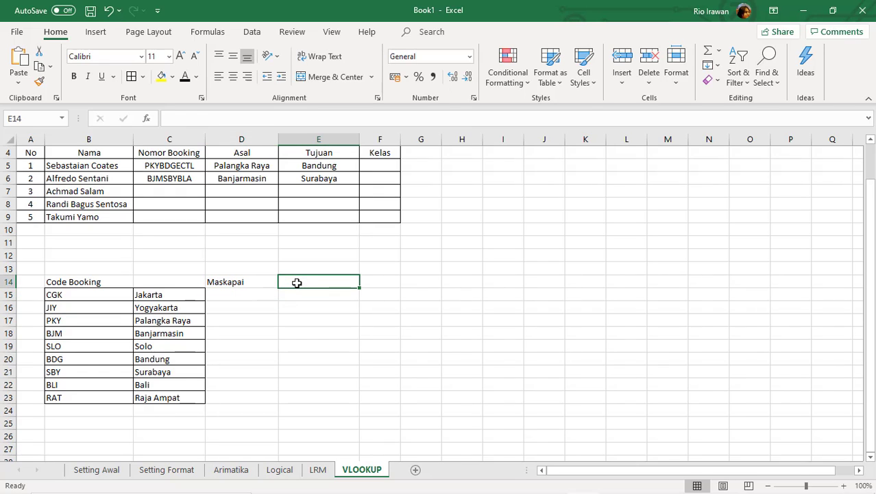
Step: Add the first airline entry to the Maskapai list: code CTL in D15 and Citi Link in E15
key("Return")
key("Left")
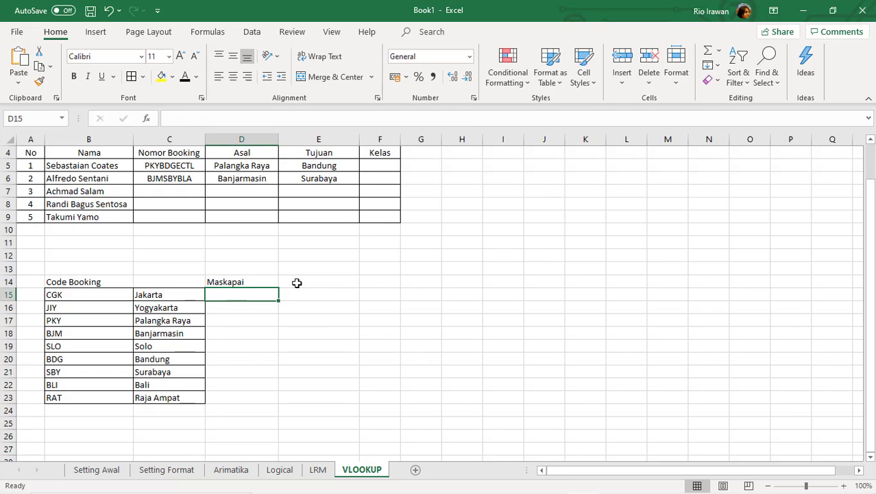
type("CTL")
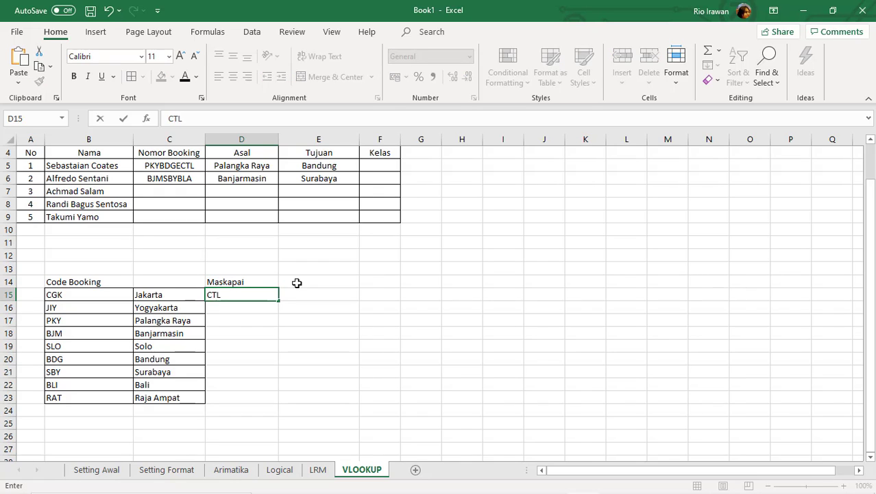
key("Return")
key("Up")
key("Right")
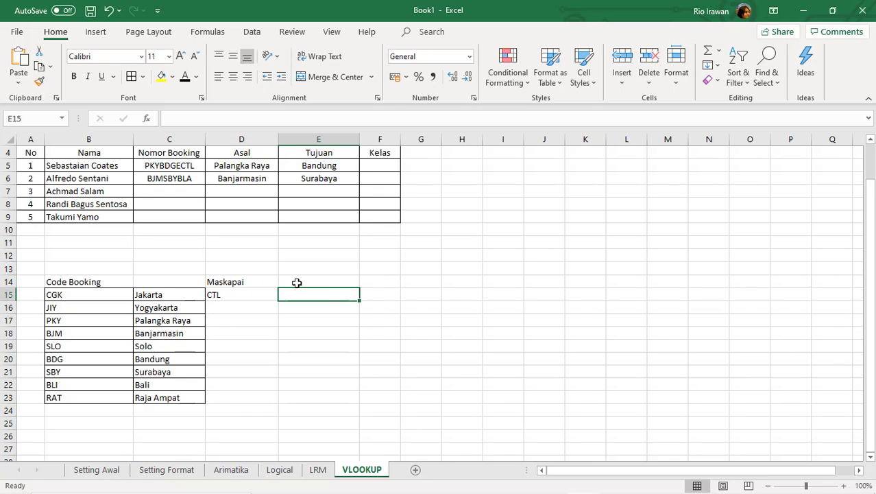
type("Citi Link")
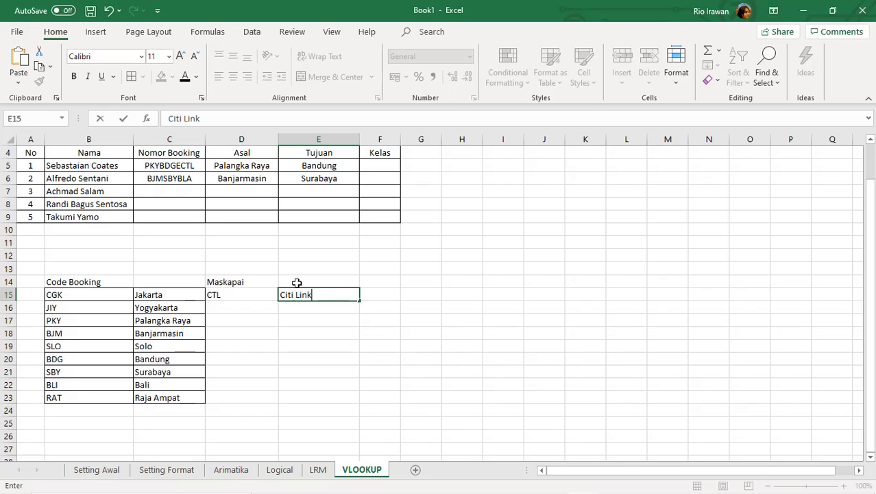
key("Return")
Step: Add the second airline entry: code GIA in D16 and Garuda Indonesia in E16
key("Left")
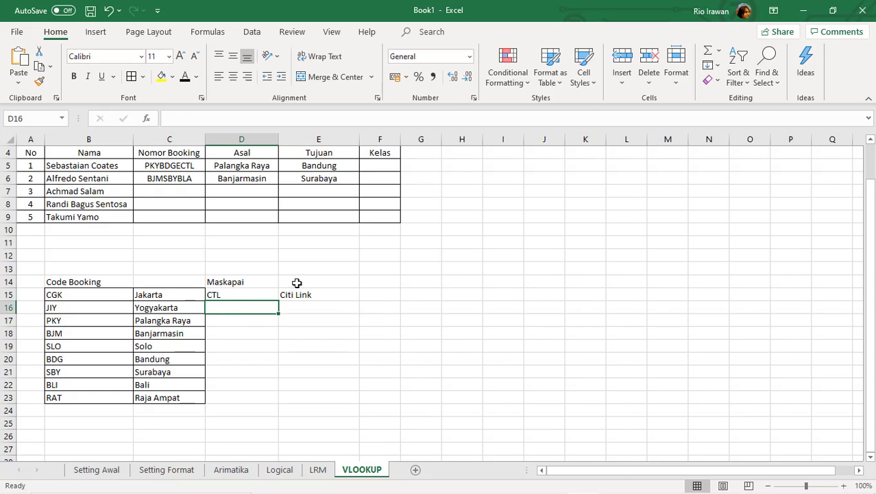
type("CTL")
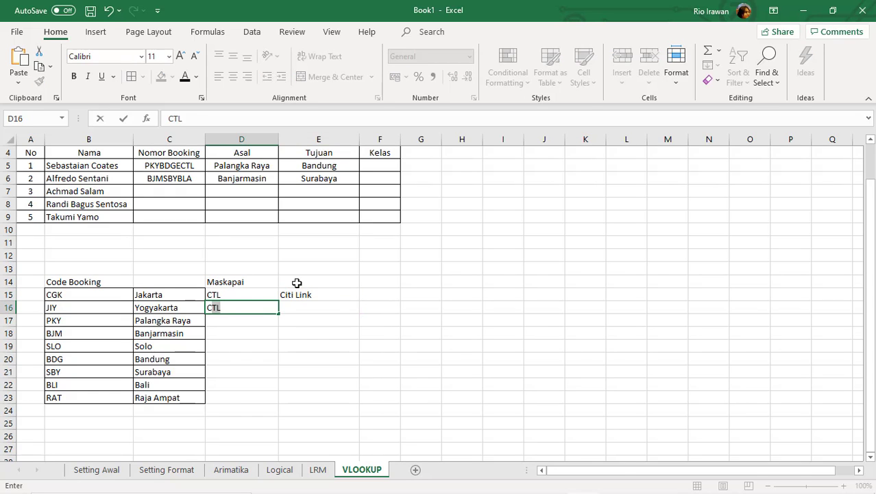
type("IA")
key("BackSpace")
key("BackSpace")
key("BackSpace")
type("GIA")
key("Tab")
type("G")
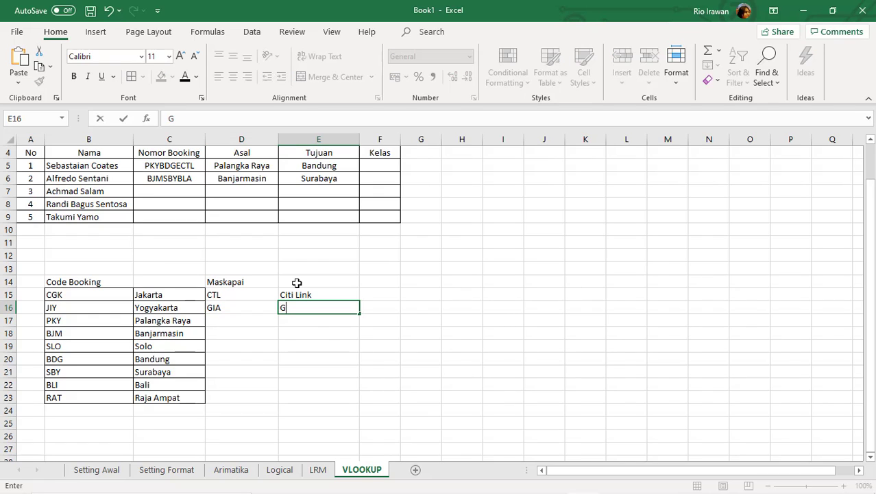
type("aruda Indonesia")
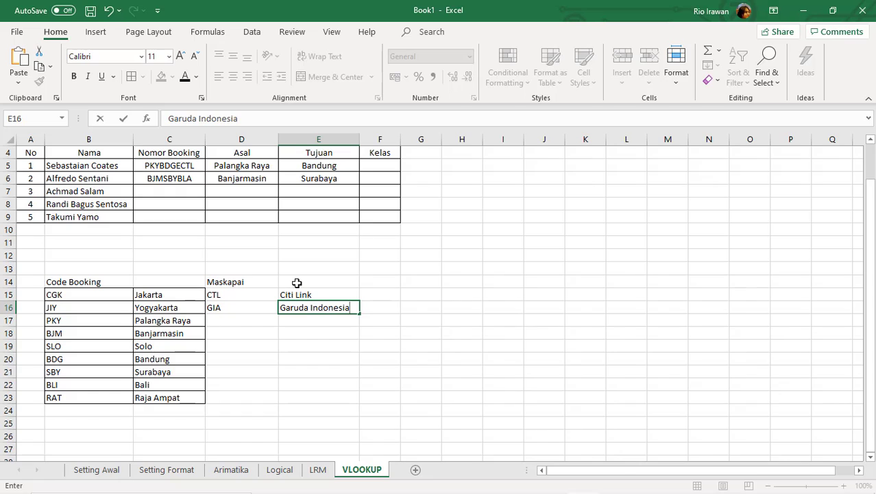
key("Return")
Step: Enter the third airline code, LAI, in D17 of the Maskapai list
key("Left")
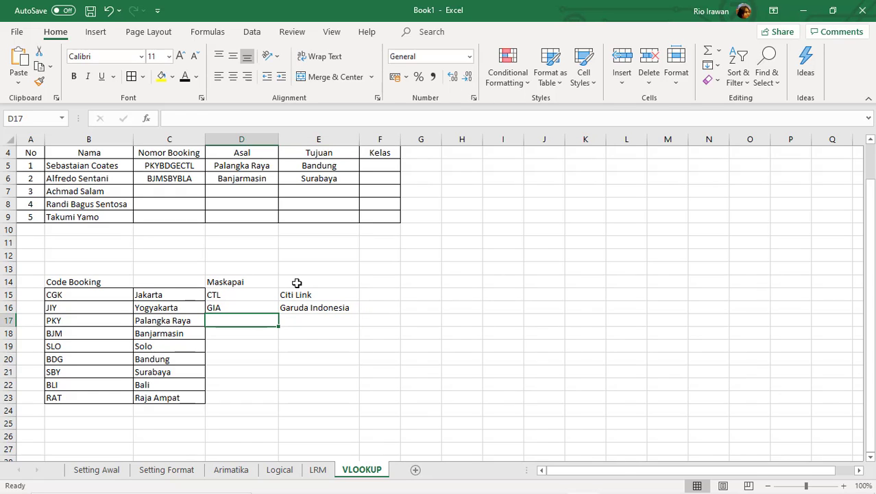
type("LA")
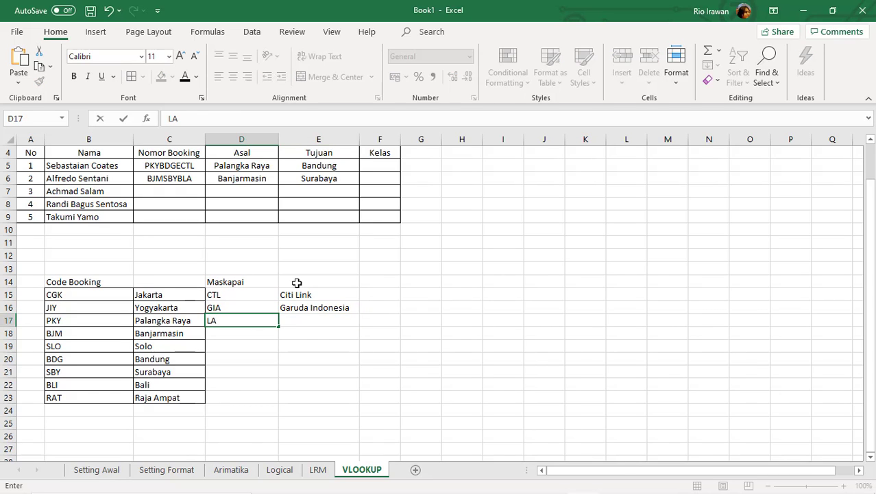
type("O")
key("BackSpace")
Step: Append the letter I to the booking number in C6 so that it ends with LAI
left_click(198, 180)
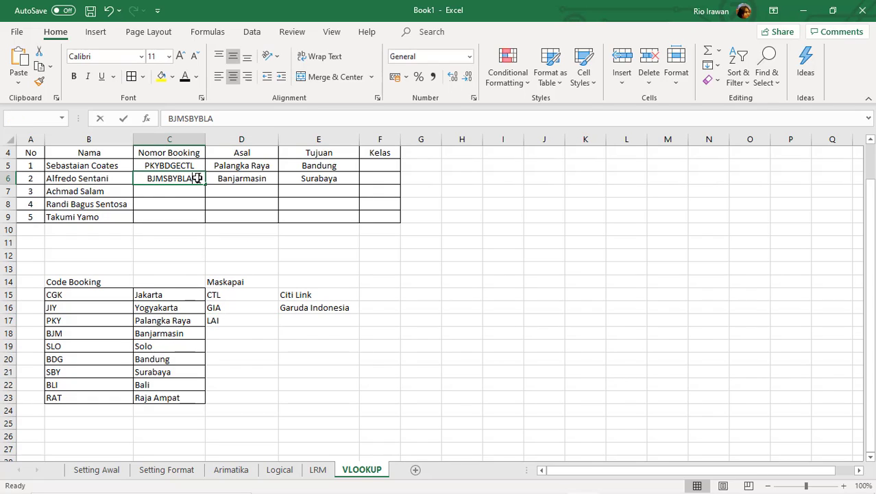
double_click(198, 179)
type("I")
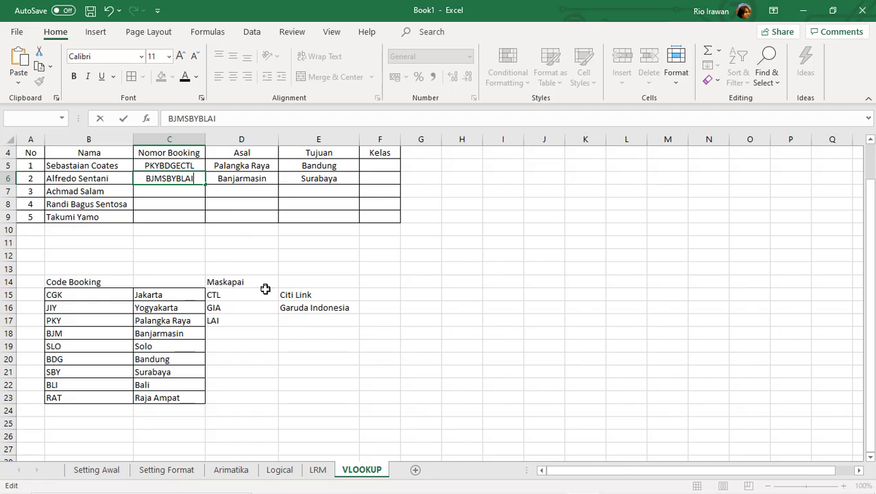
Step: Enter the airline name Lion Air in E17, beside the LAI code
left_click(303, 317)
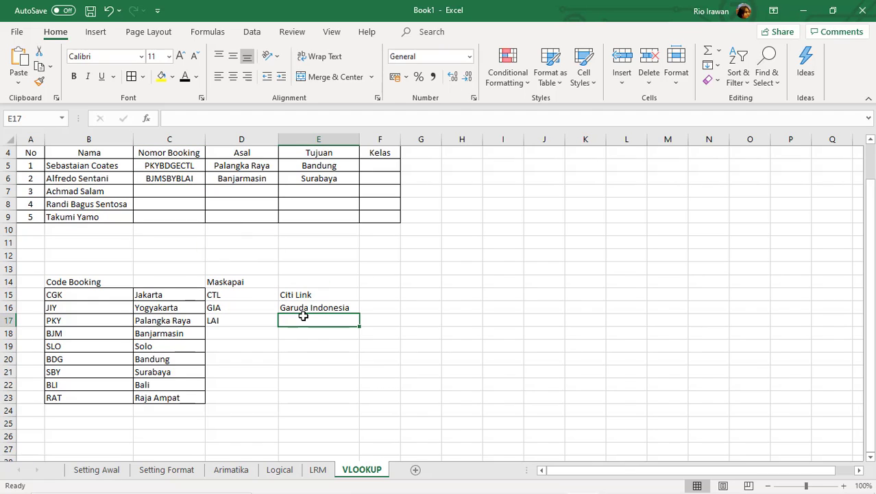
type("Lion")
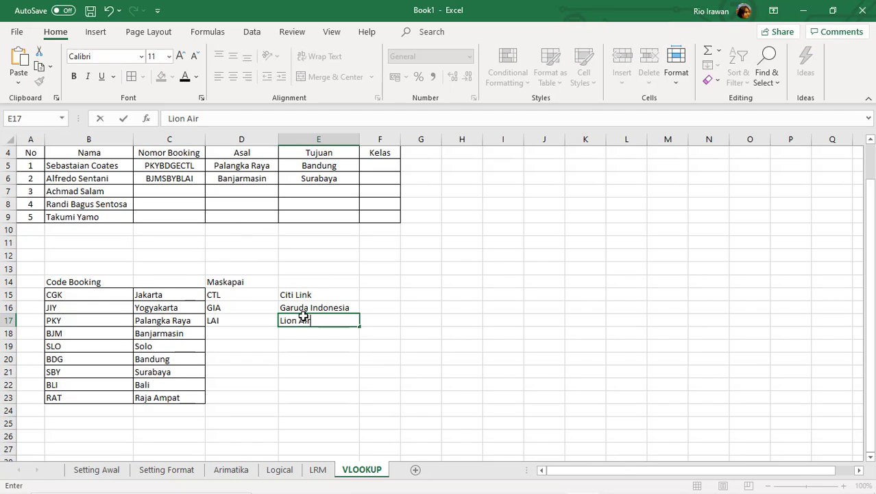
type(" Air")
key("Return")
key("Left")
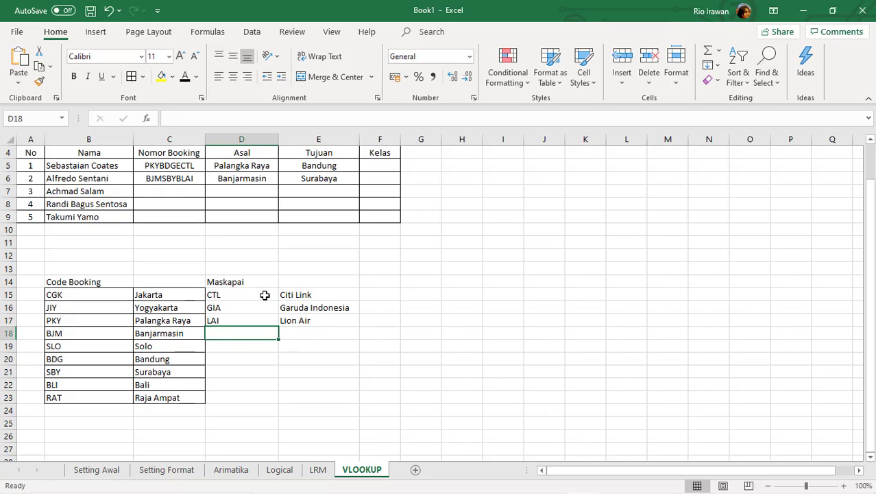
Step: Apply cell borders to the Maskapai list in D15:E17
left_click_drag(265, 295, 344, 323)
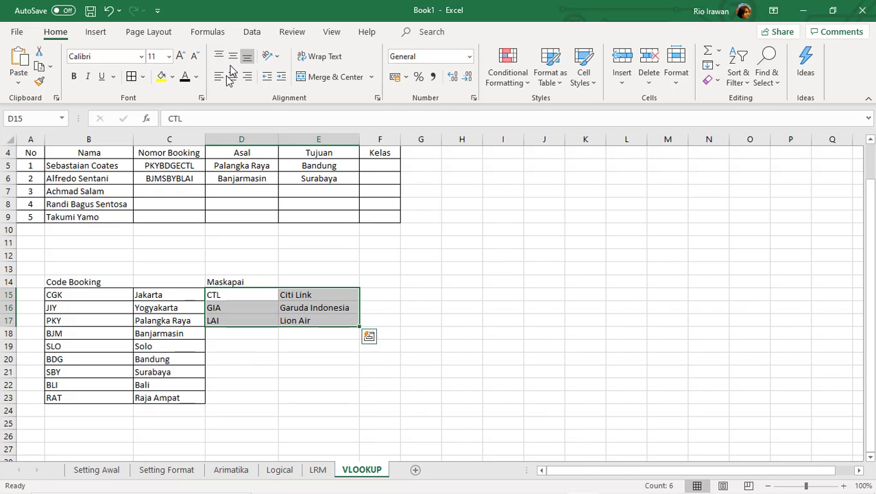
left_click(136, 77)
left_click(313, 337)
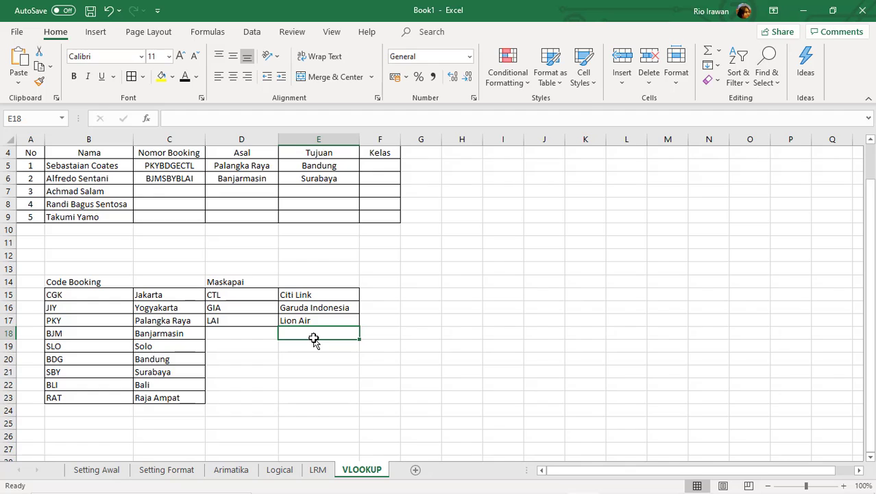
scroll(313, 339, "up", 1)
left_click(382, 204)
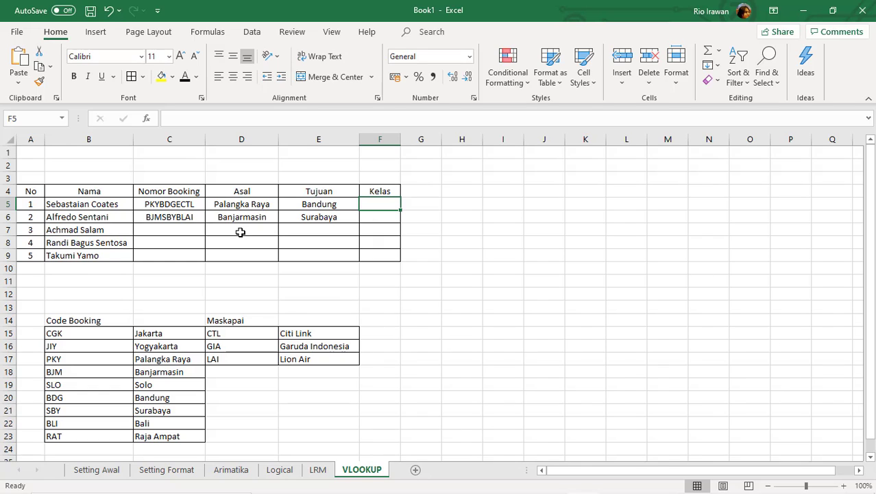
left_click(188, 218)
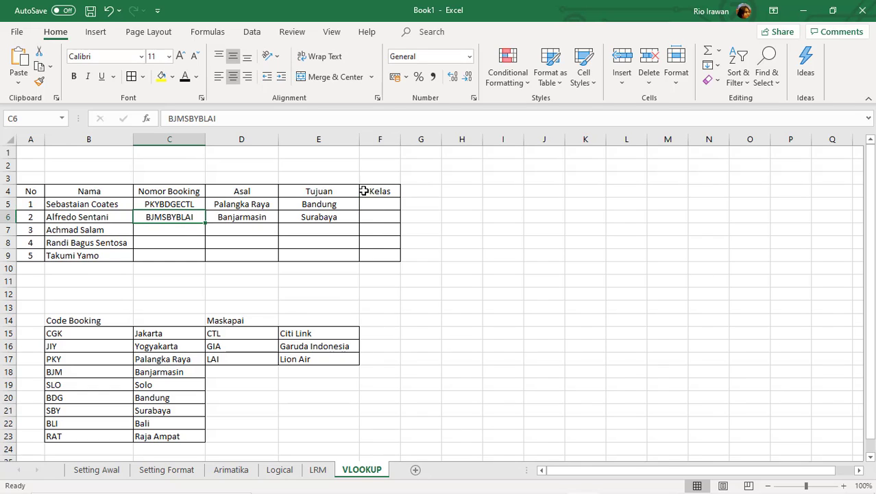
left_click(388, 204)
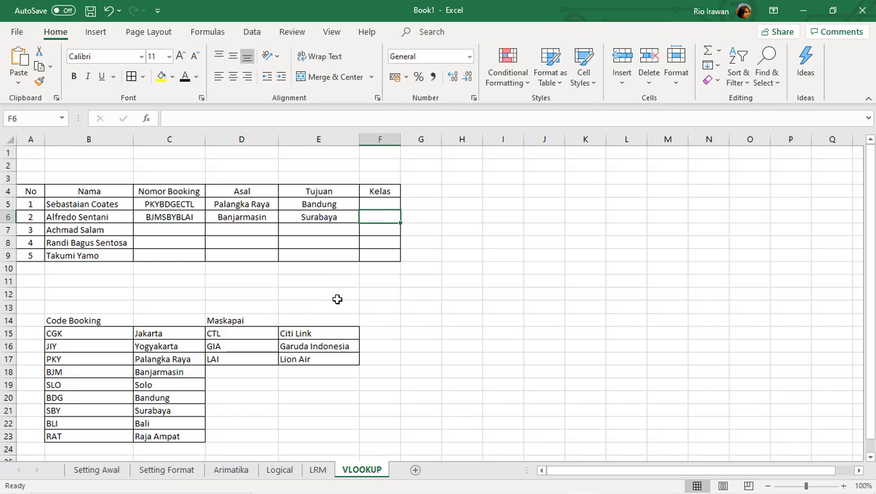
left_click(381, 204)
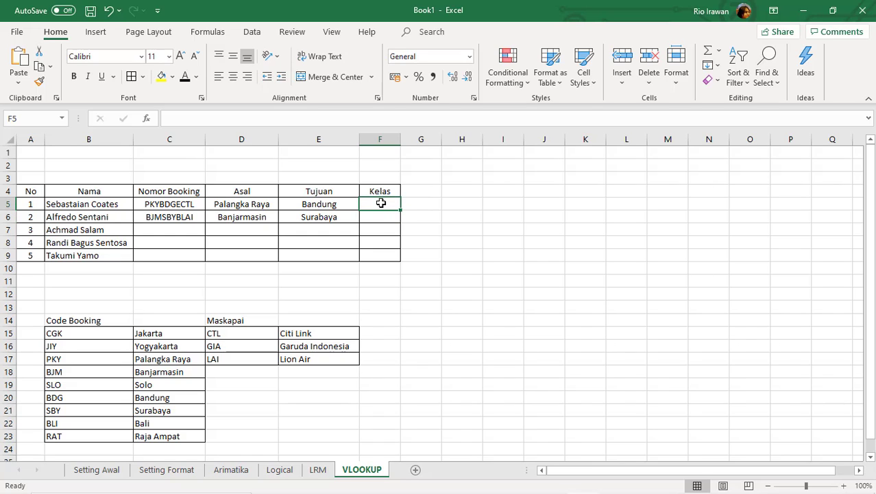
left_click(168, 206)
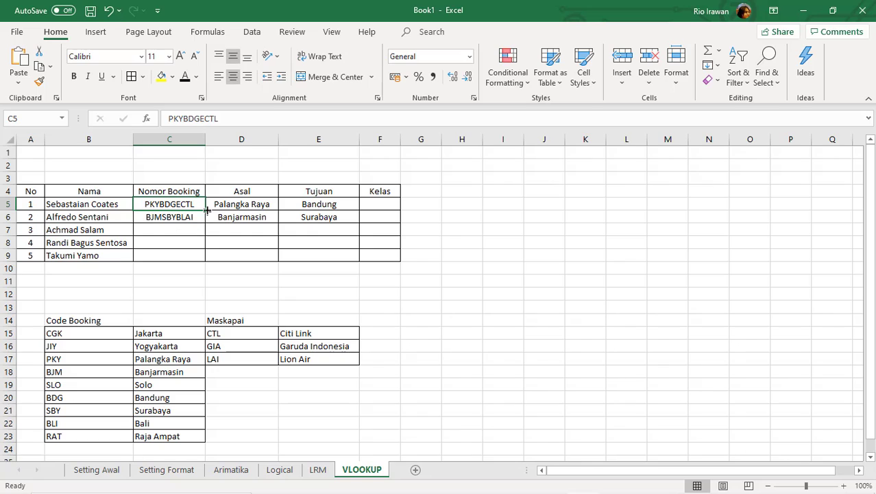
Step: Start an IF formula in F5 whose logical test extracts the seventh character of the booking number with MID(C5;7;1)
left_click(377, 203)
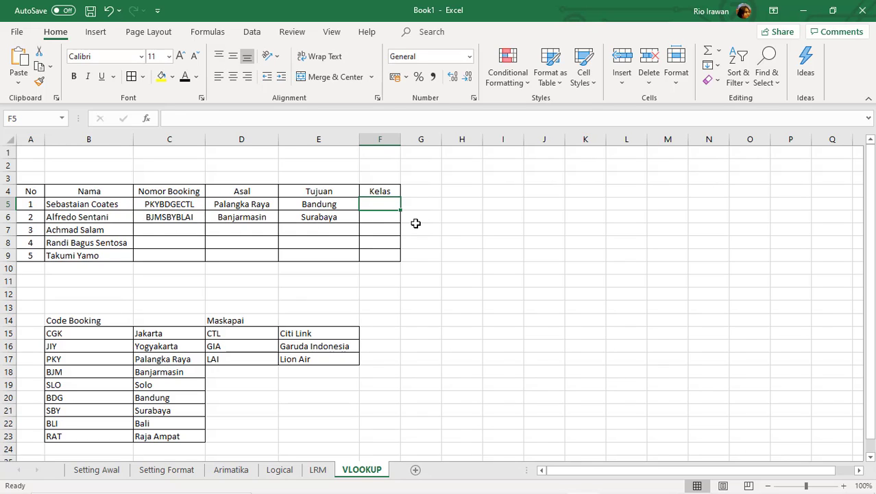
type("i")
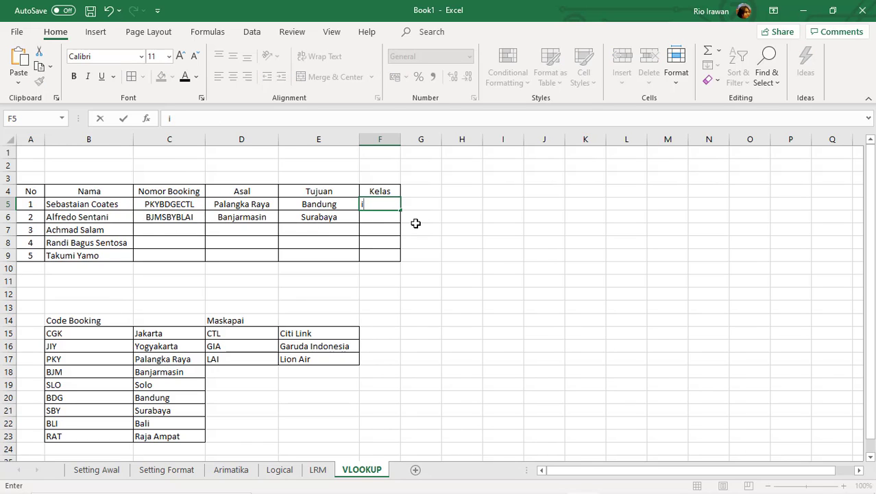
key("BackSpace")
type("=if")
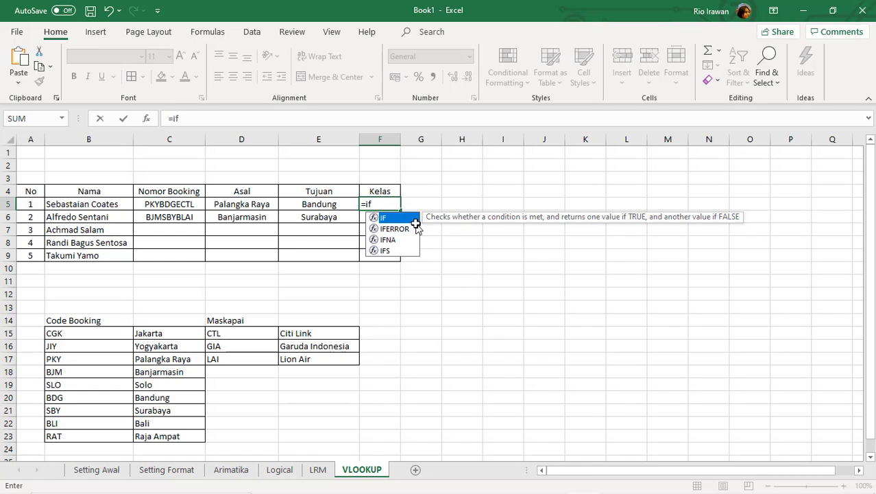
type("(")
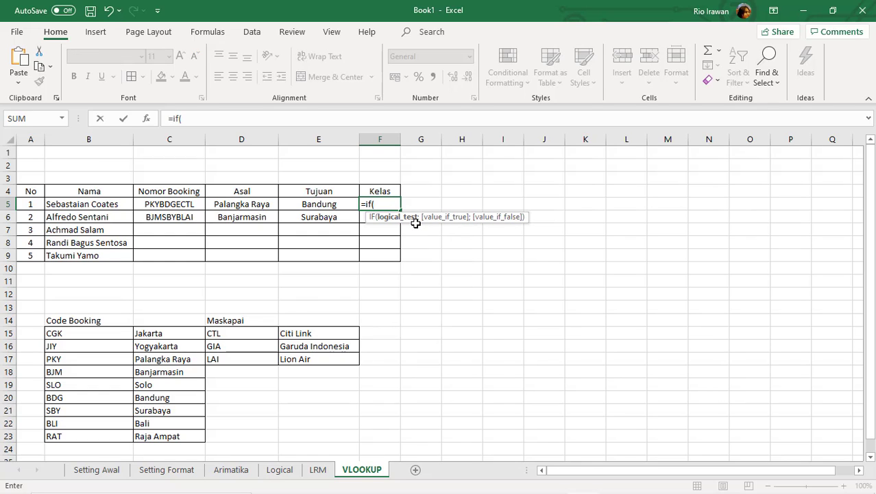
type("mid")
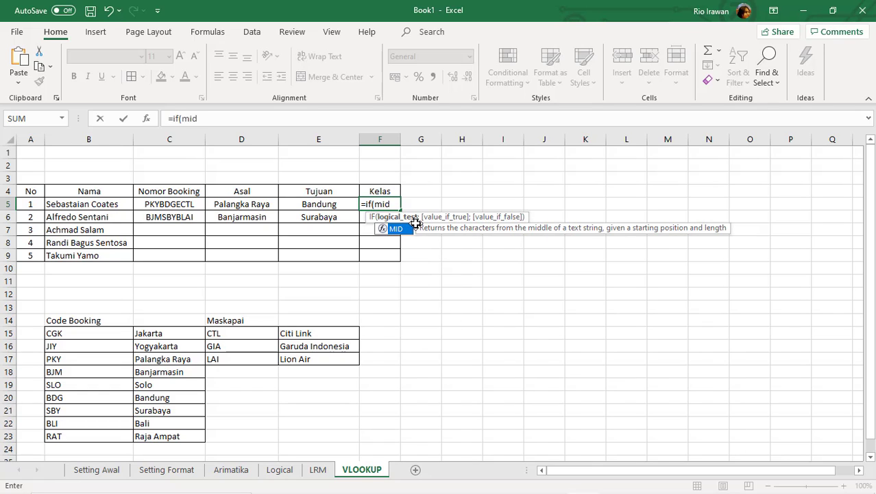
double_click(409, 228)
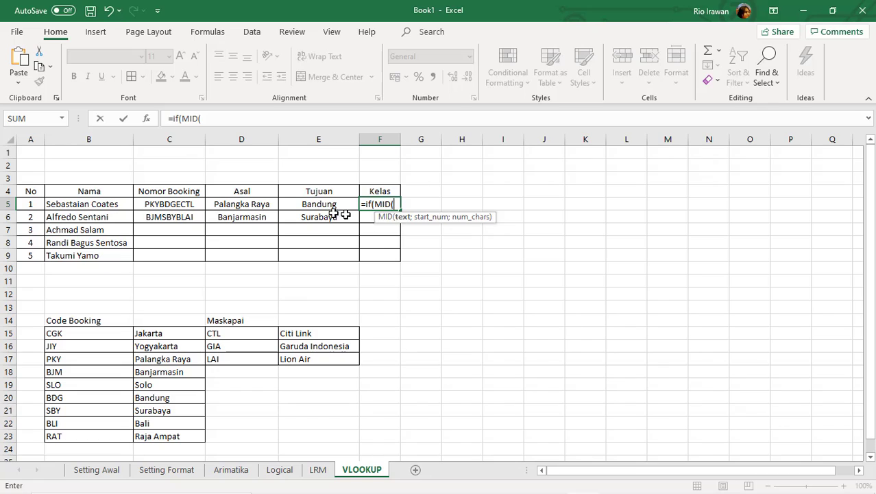
left_click(184, 205)
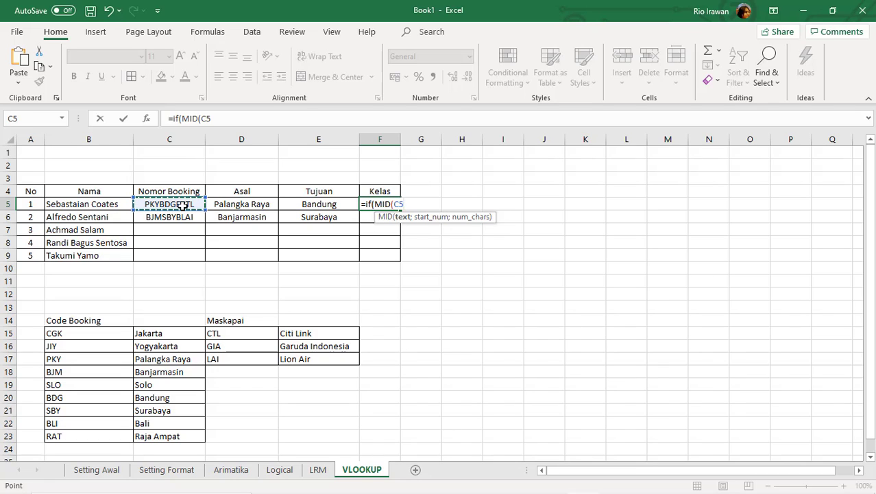
type(";")
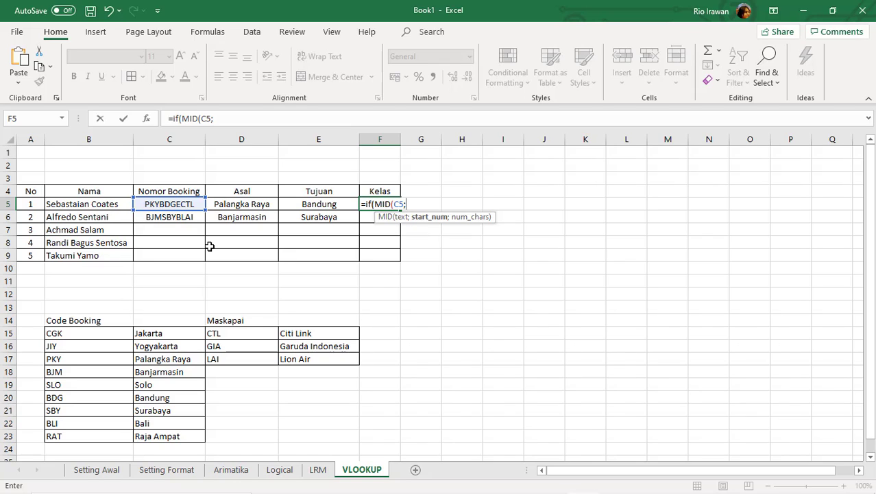
type("7;1")
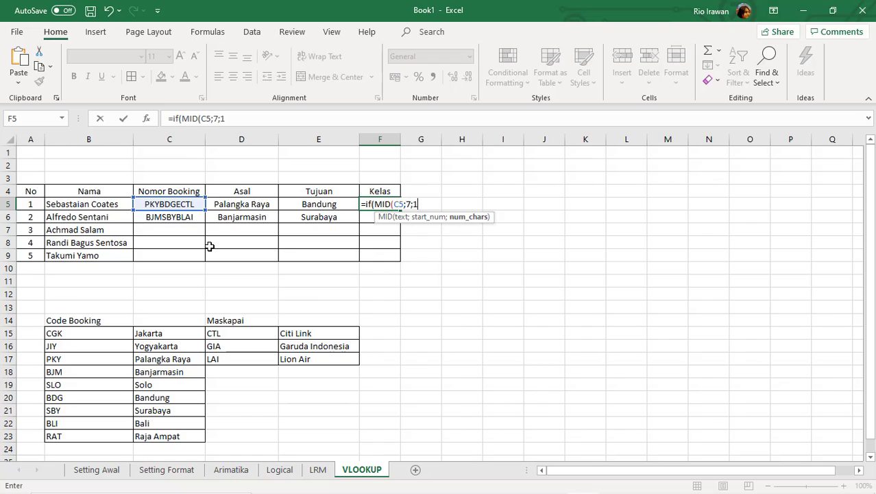
type(")")
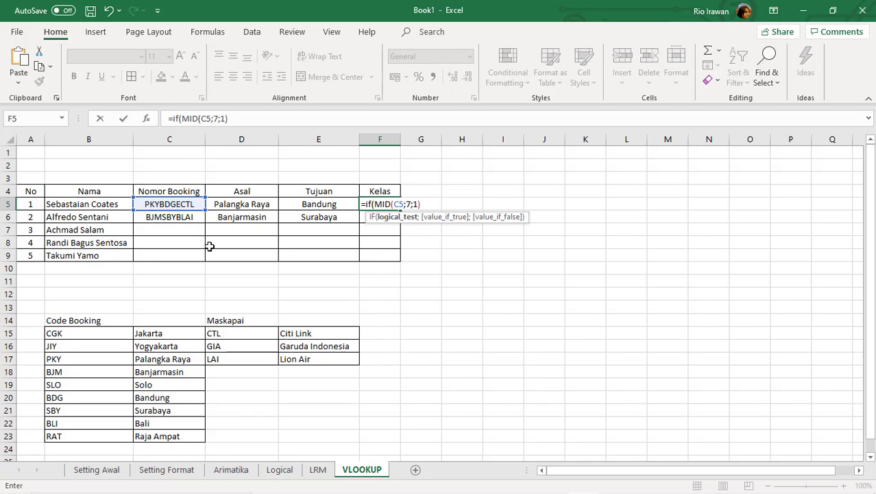
Step: Complete the F5 formula by comparing the extracted character with "E", returning "Ekonomi" if true and "false" otherwise
type("=\"E\";\"")
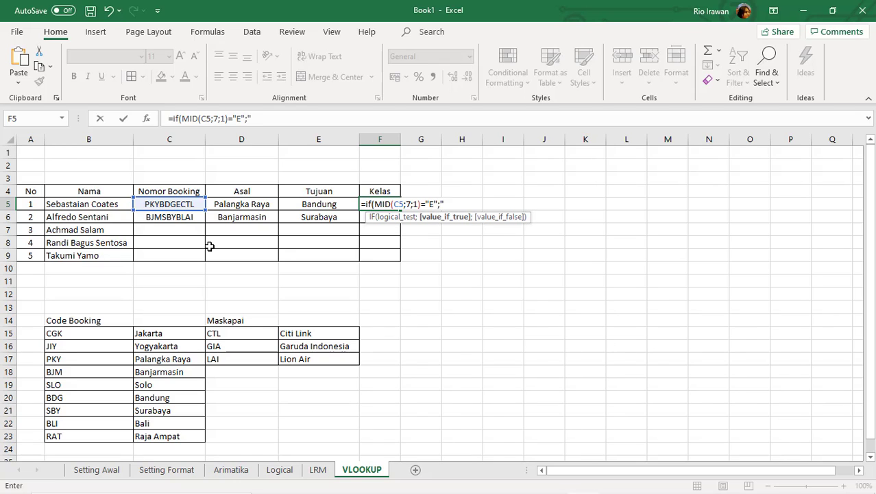
type("Ekonomi\":")
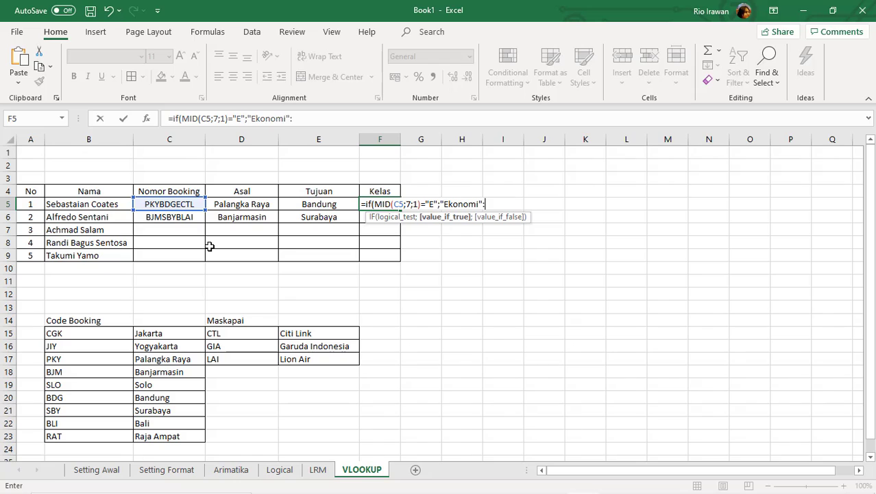
key("BackSpace")
type(";\"")
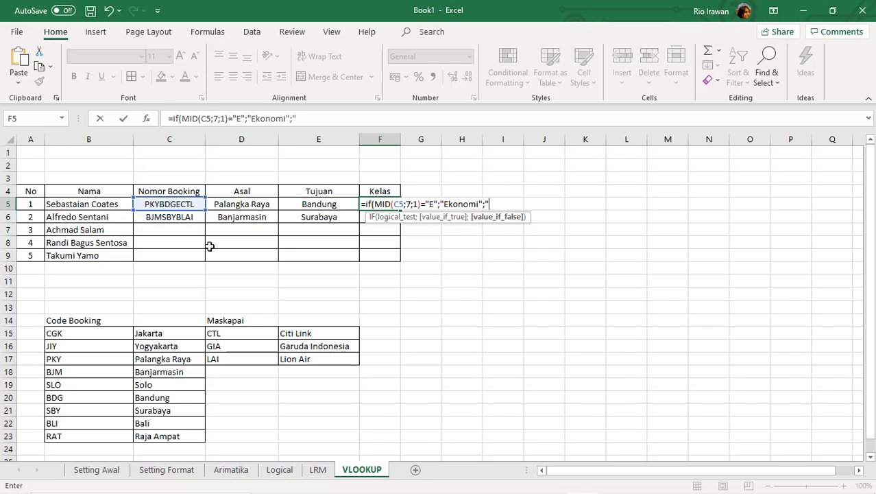
type("fa")
key("BackSpace")
key("BackSpace")
type("false\")")
key("Return")
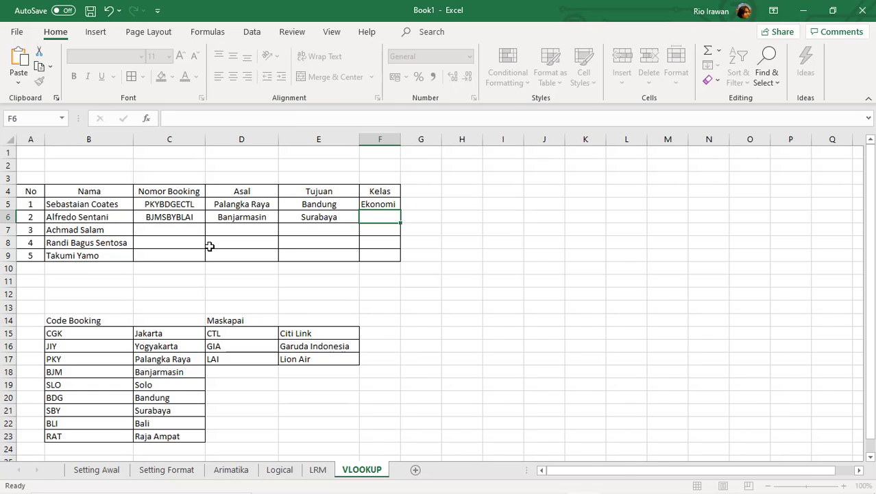
Step: Widen column F slightly to give the Kelas text more room
left_click(374, 204)
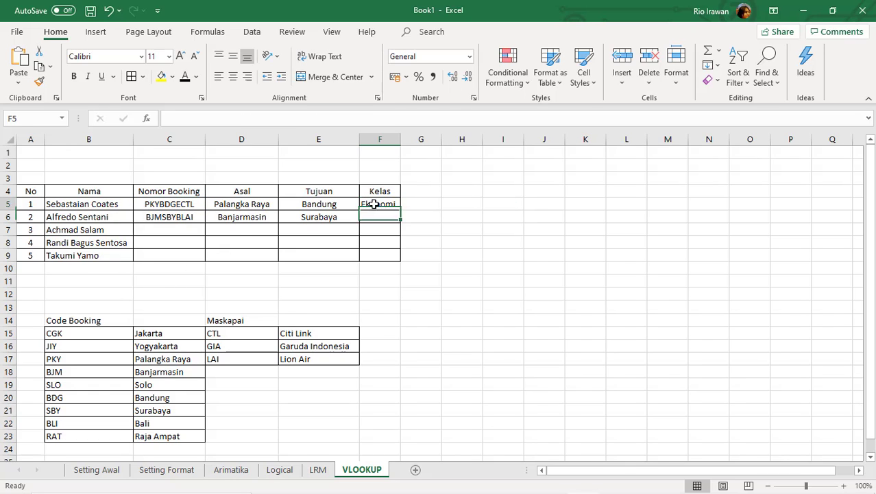
left_click_drag(401, 140, 409, 140)
left_click(439, 240)
left_click(385, 204)
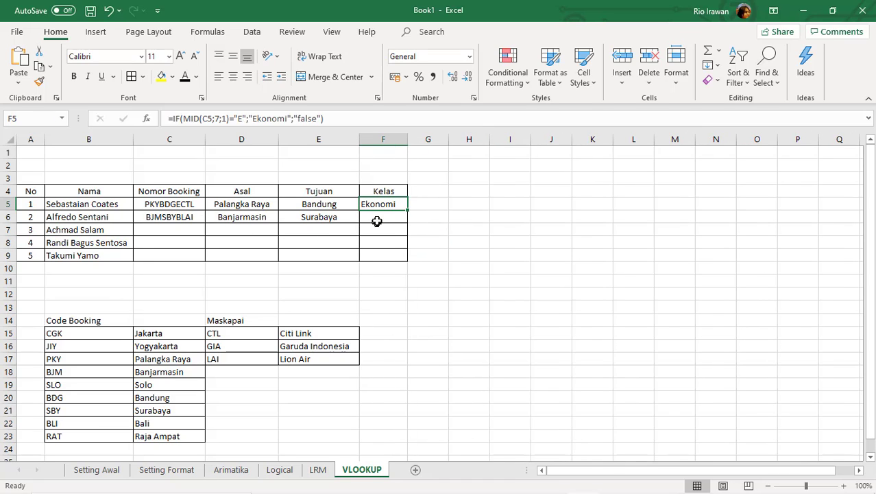
left_click(376, 221)
left_click(382, 204)
left_click(374, 242)
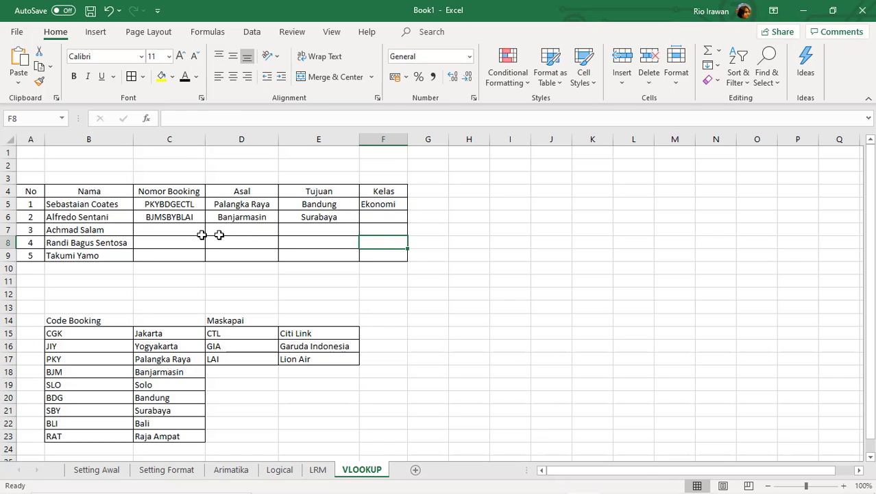
left_click(391, 205)
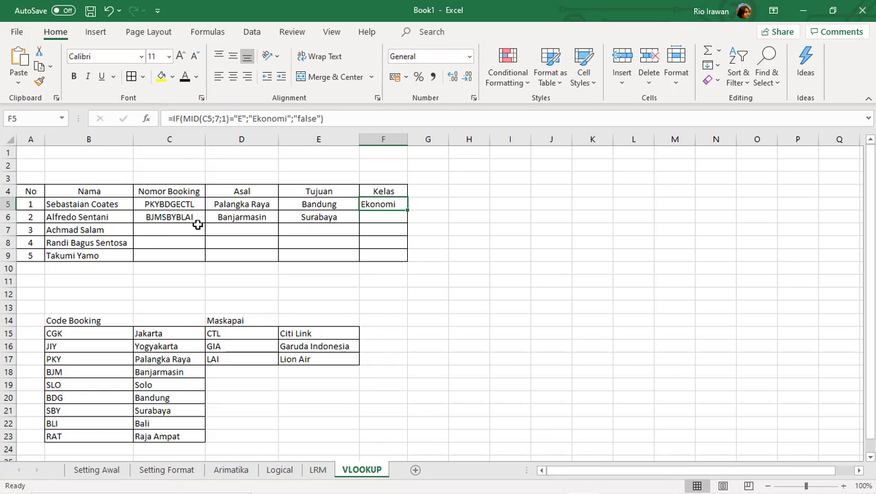
left_click(173, 218)
left_click(389, 218)
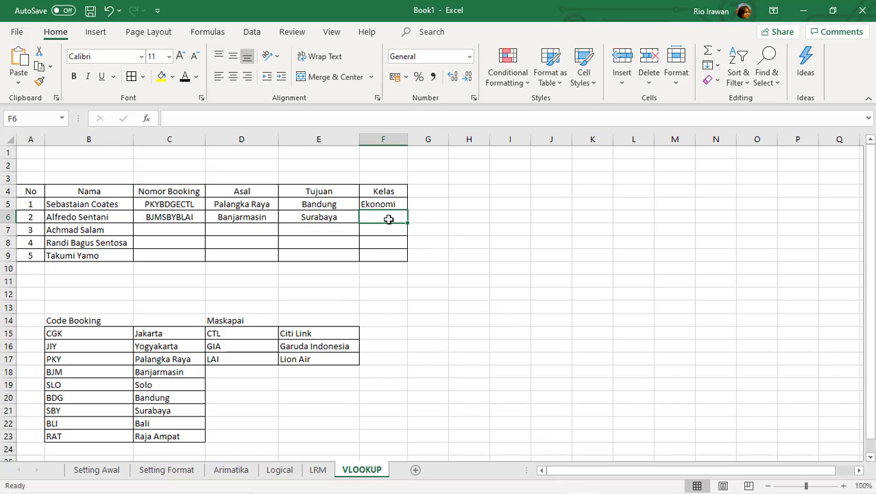
Step: Widen column G and enter the header Maskapai in G4, beside Kelas
left_click(426, 190)
left_click_drag(449, 140, 482, 141)
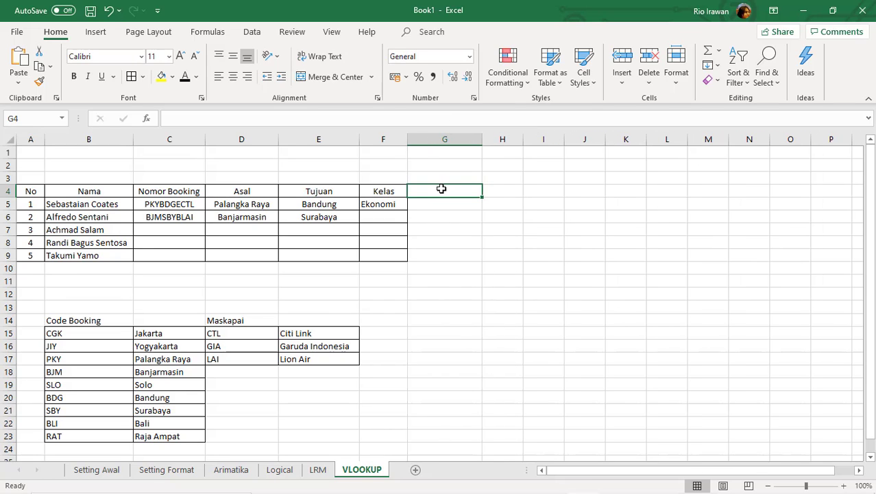
type("M")
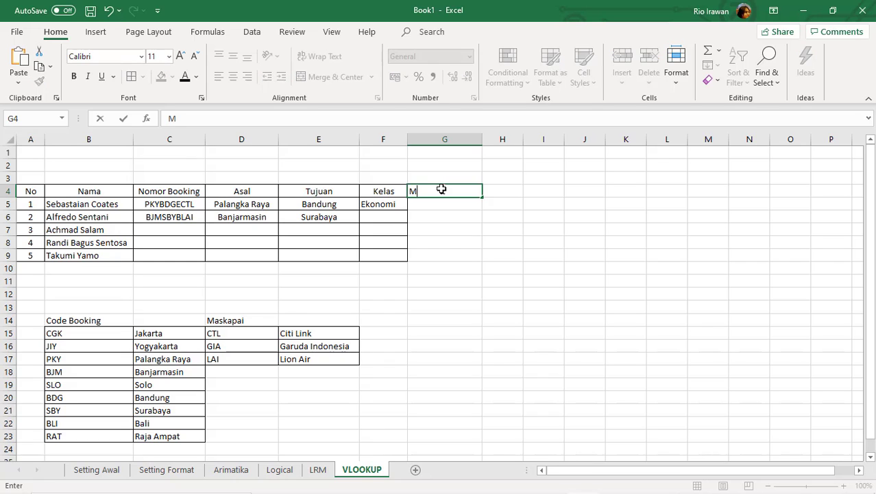
type("askapai")
key("Return")
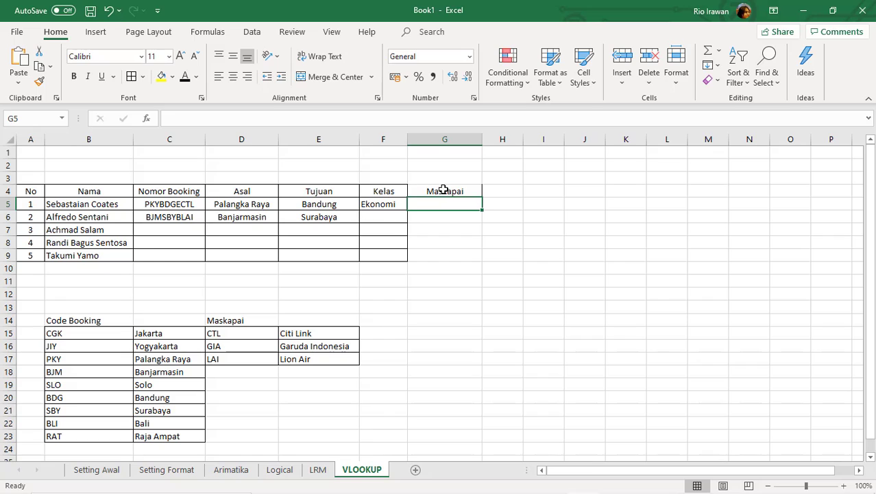
Step: Apply cell borders to the new Maskapai column in G4:G9
left_click_drag(446, 190, 449, 253)
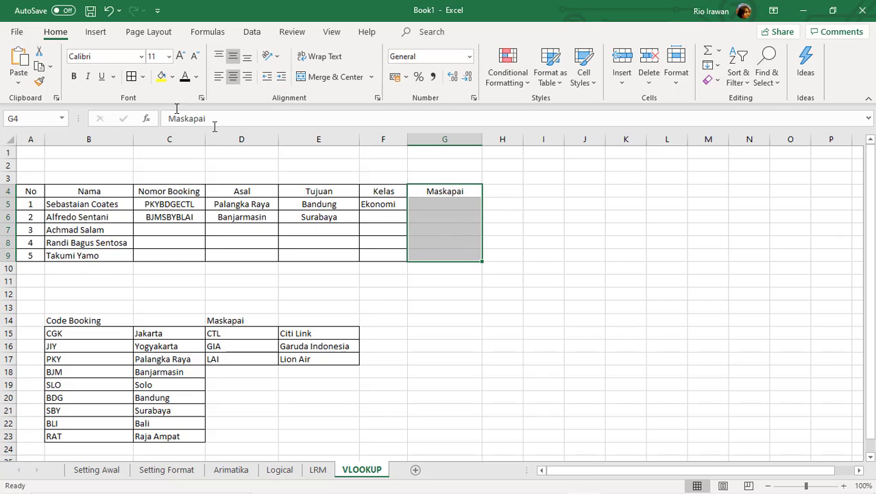
left_click(130, 76)
left_click(443, 233)
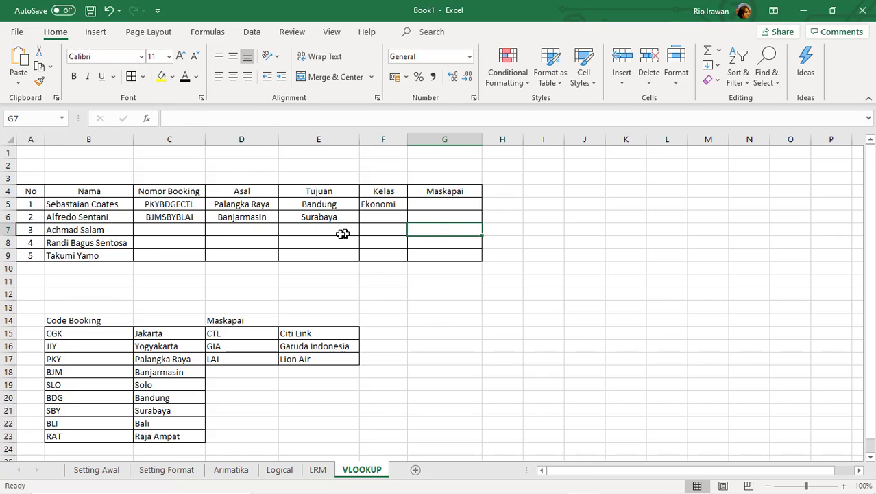
Step: Examine the Asal formula in D5 together with the Maskapai and Code Booking lookup tables
left_click(246, 206)
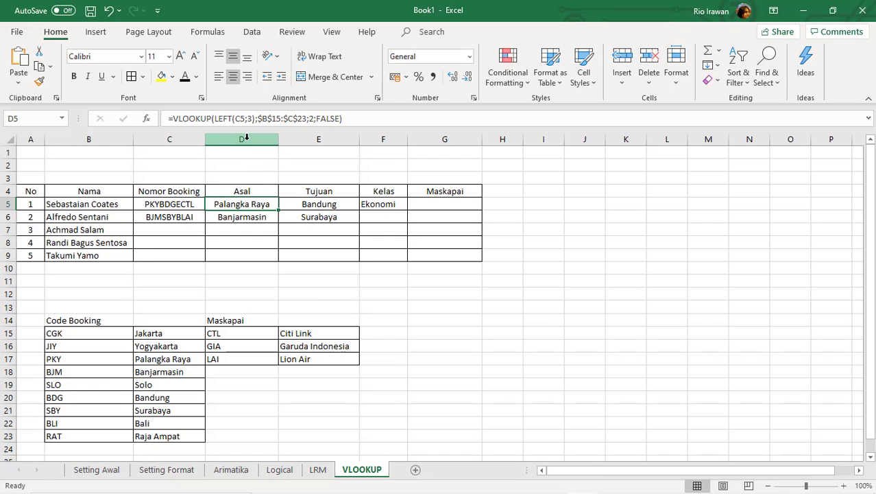
left_click_drag(241, 139, 316, 149)
left_click(446, 214)
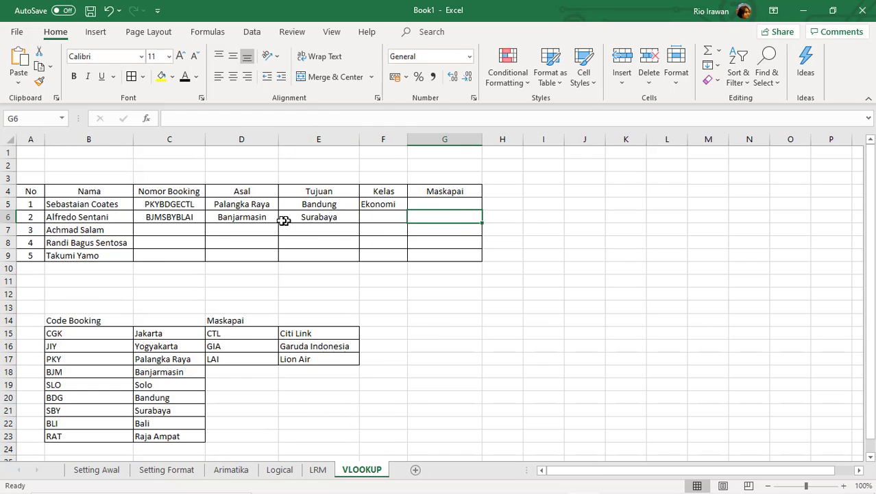
left_click(450, 194)
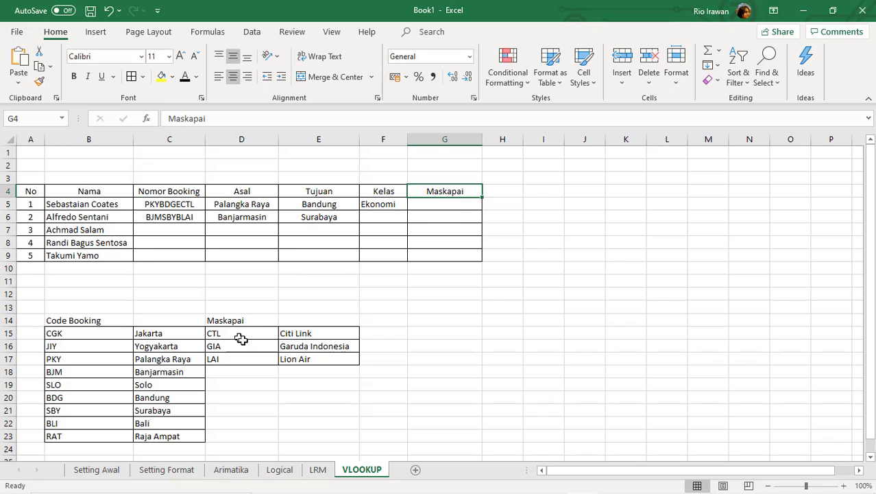
left_click_drag(240, 330, 318, 360)
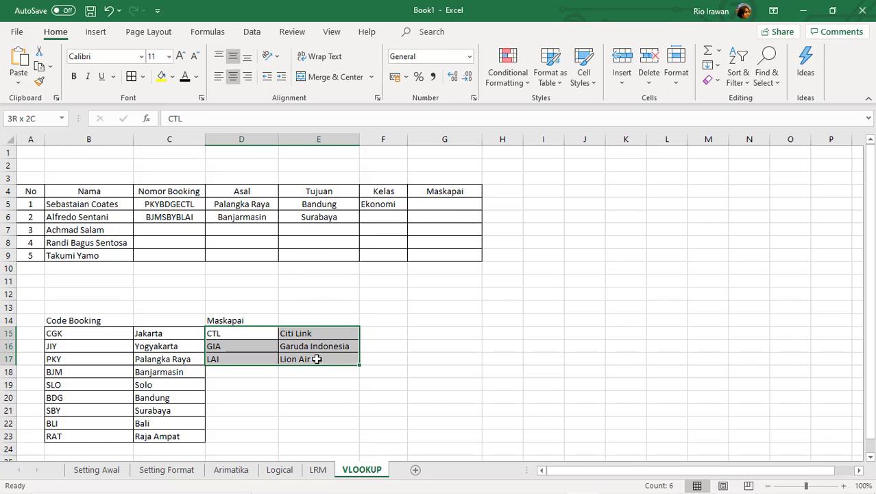
left_click(241, 207)
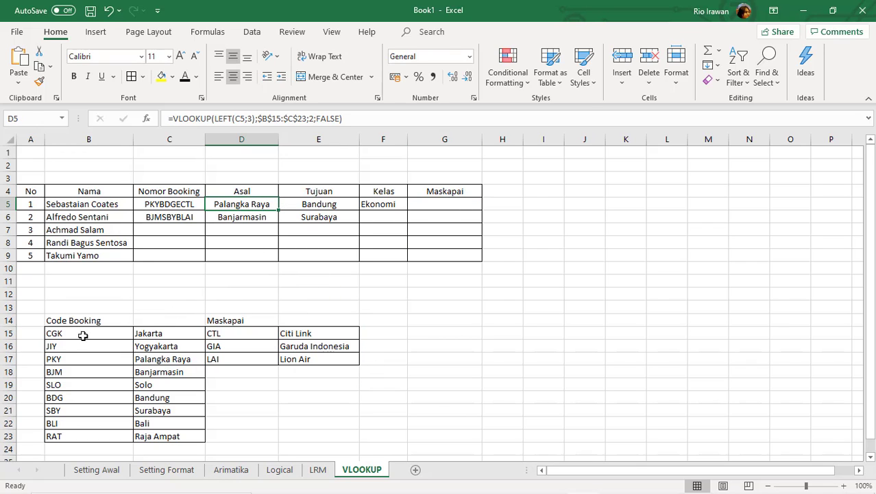
left_click_drag(82, 334, 147, 436)
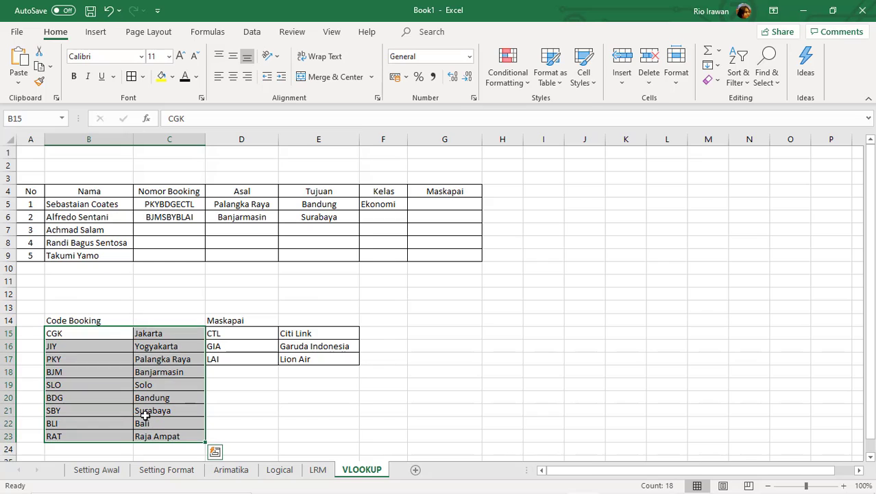
Step: Replace the lookup table heading in B14 with "Asal & Tujuan Penerbangan"
left_click(105, 321)
type("Tujuan")
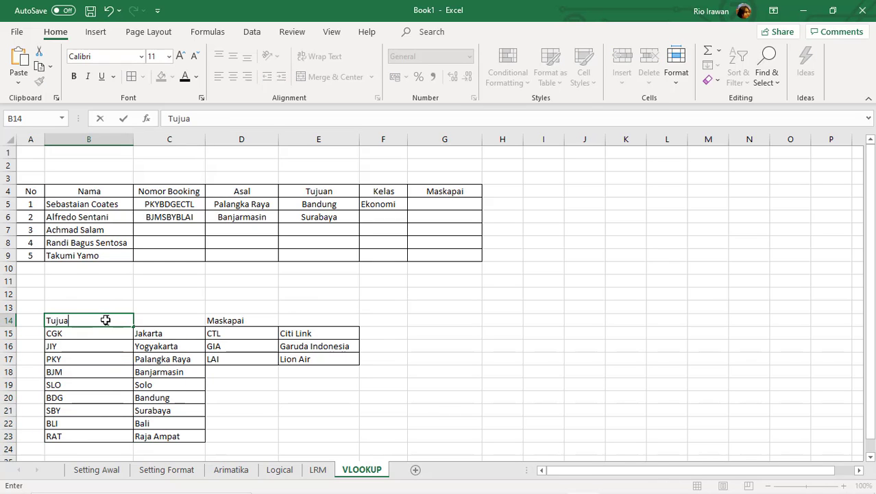
key("BackSpace")
key("BackSpace")
key("BackSpace")
key("BackSpace")
key("BackSpace")
key("BackSpace")
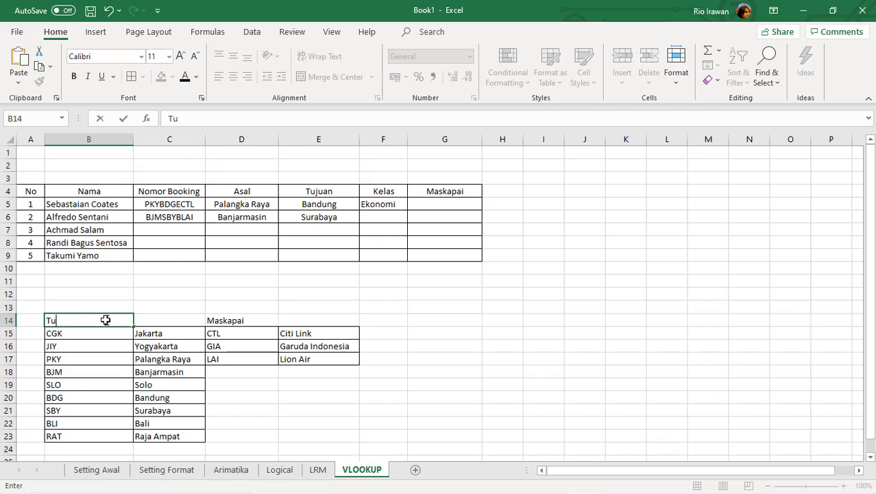
type("SIO")
key("BackSpace")
key("BackSpace")
key("BackSpace")
type("Asal & Tujuan Penerbangan")
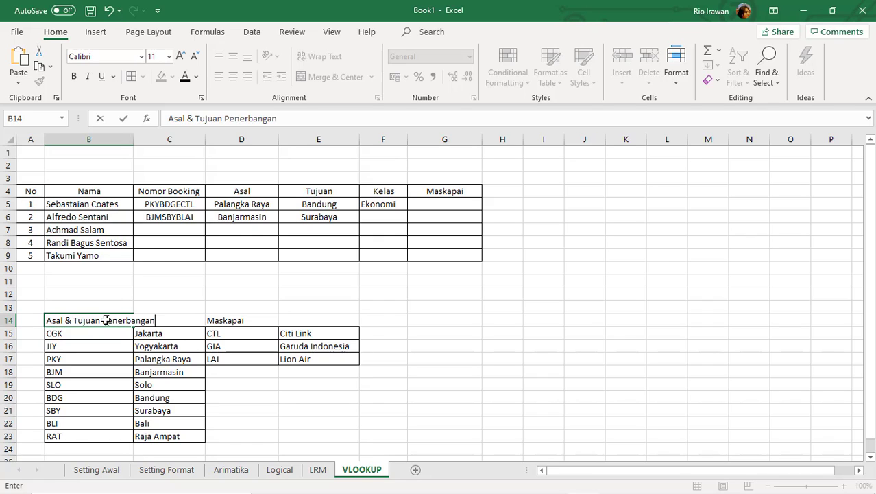
key("Return")
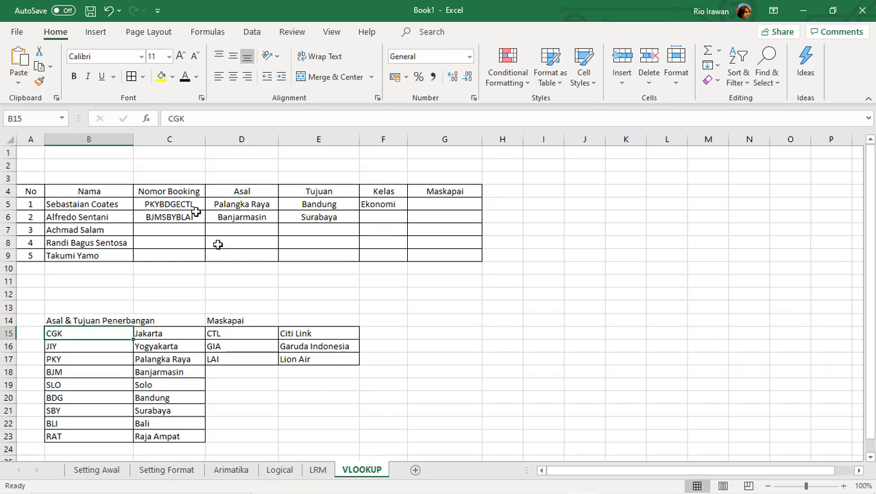
left_click_drag(250, 335, 303, 361)
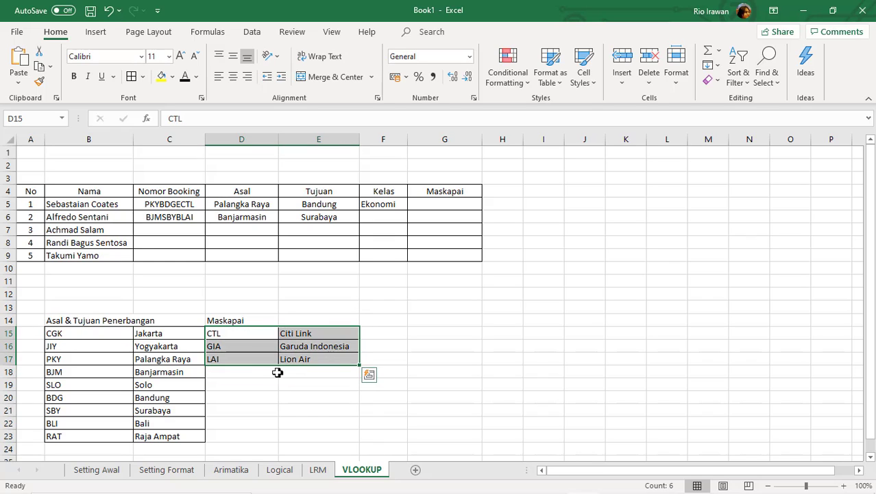
left_click_drag(245, 372, 313, 384)
left_click(475, 439)
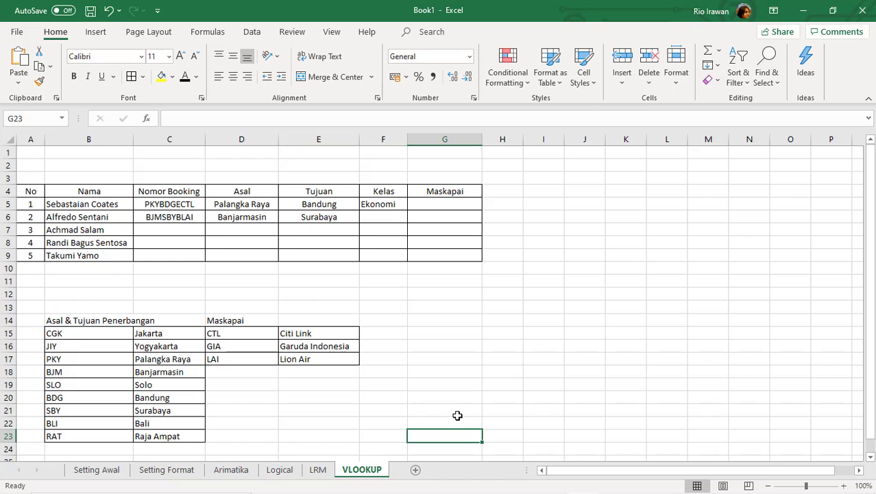
Step: Fill in the Maskapai column with Citi Link in G5 and Lion Air in G6, matching the booking number endings
left_click(432, 205)
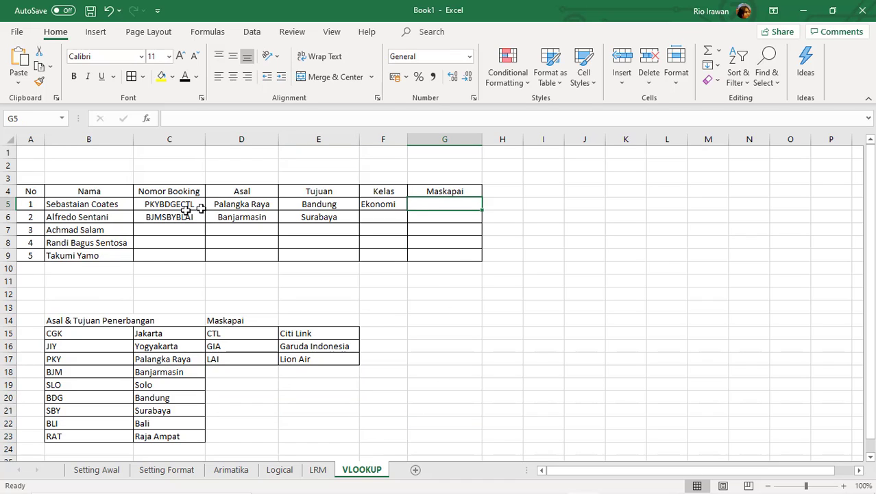
type("Citi Link")
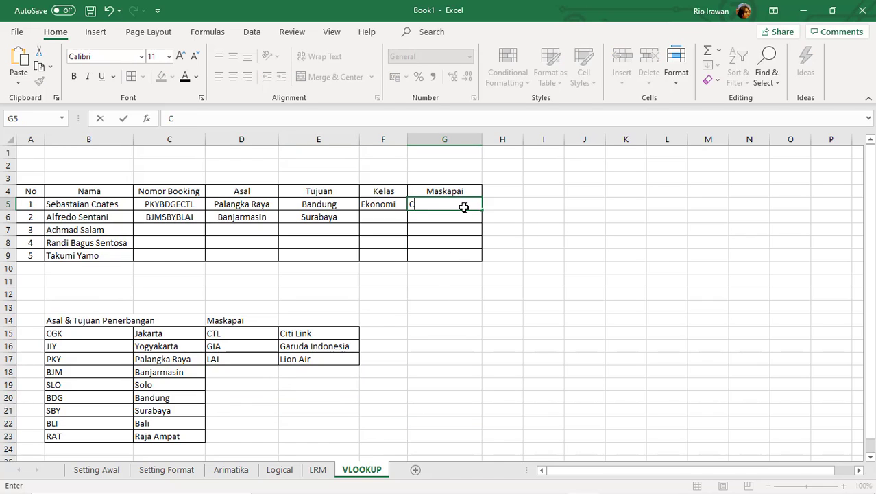
key("Return")
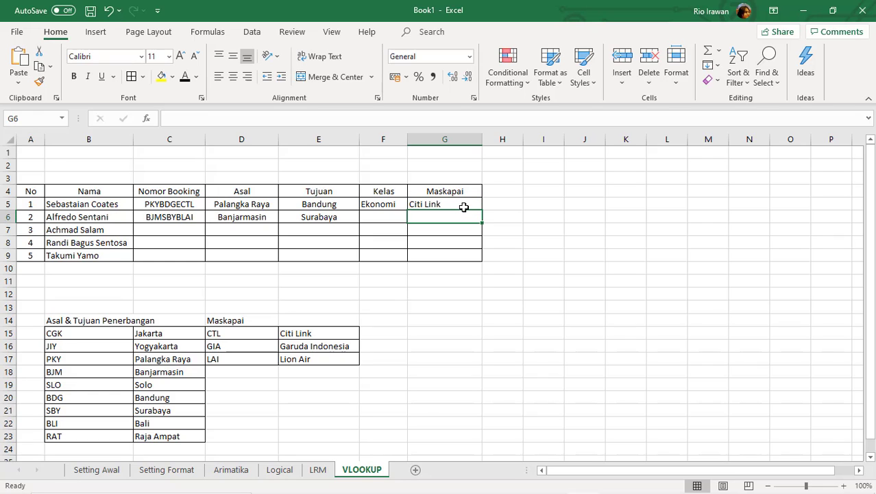
type("Lion")
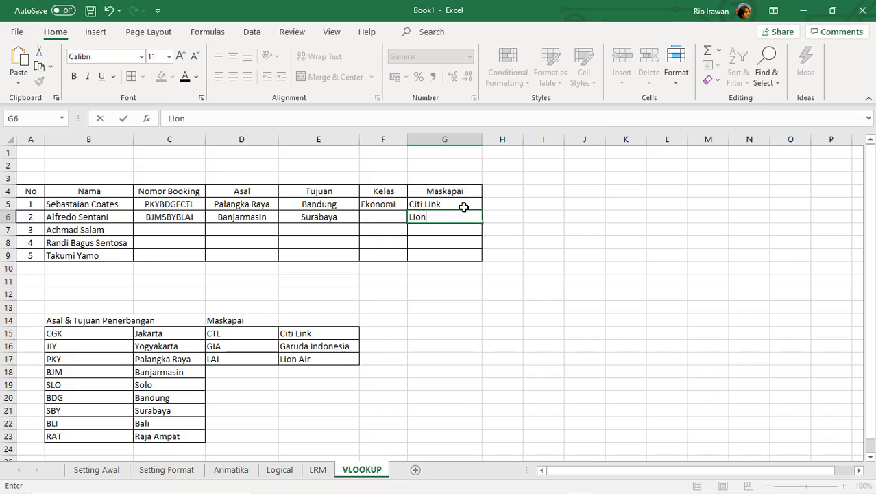
type(" Air")
key("Return")
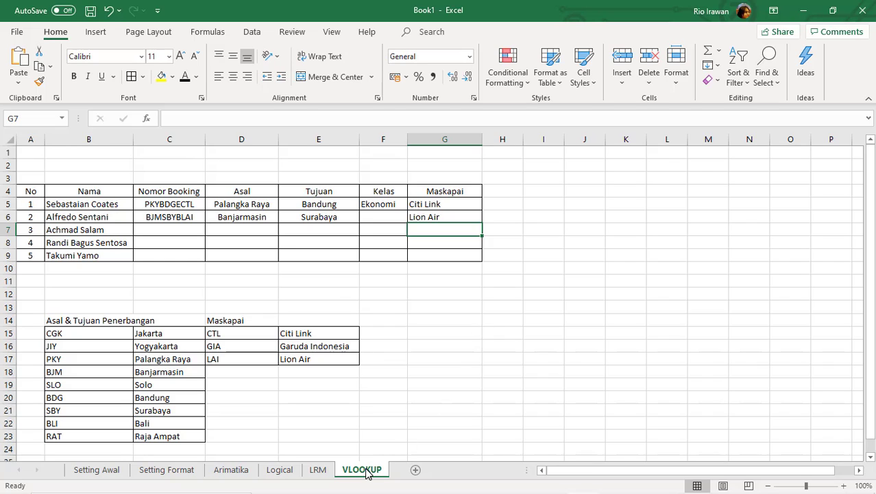
left_click(454, 372)
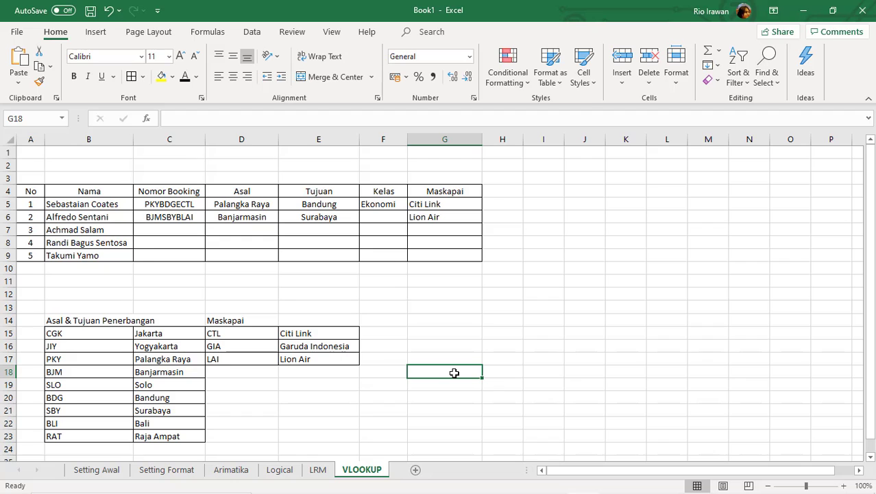